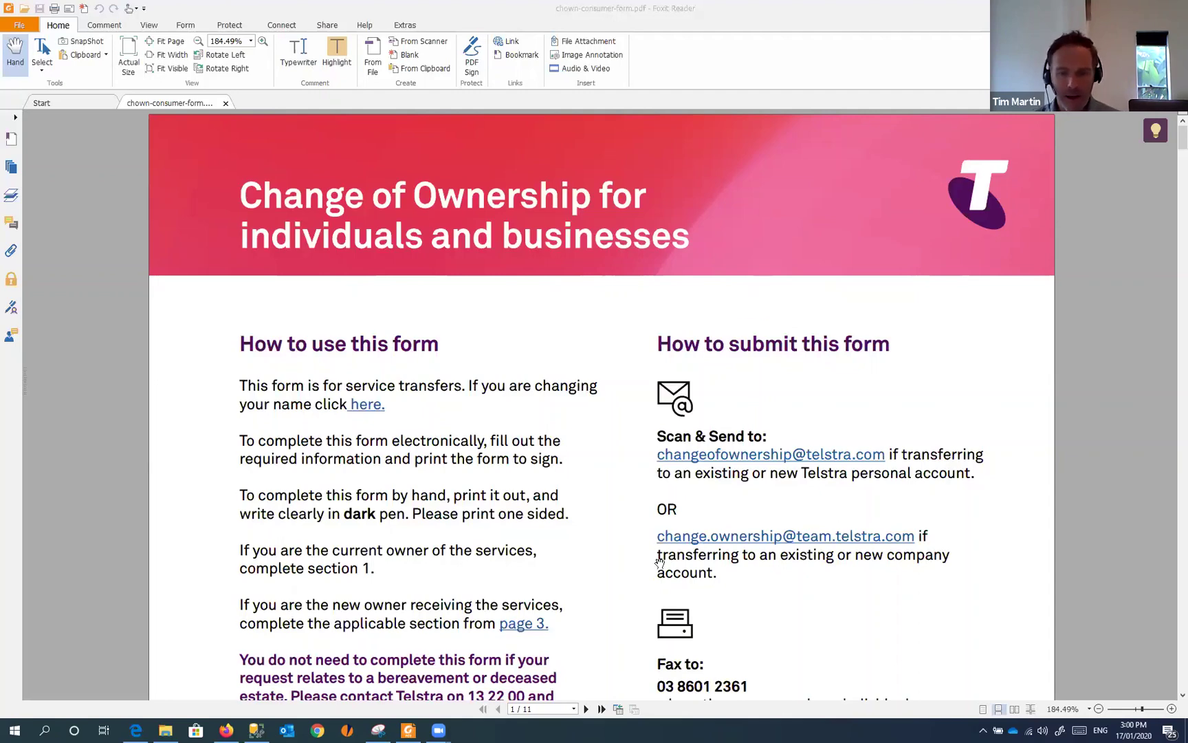
- Scroll down through the form from page 1 to page 2
mouse_move(137, 728)
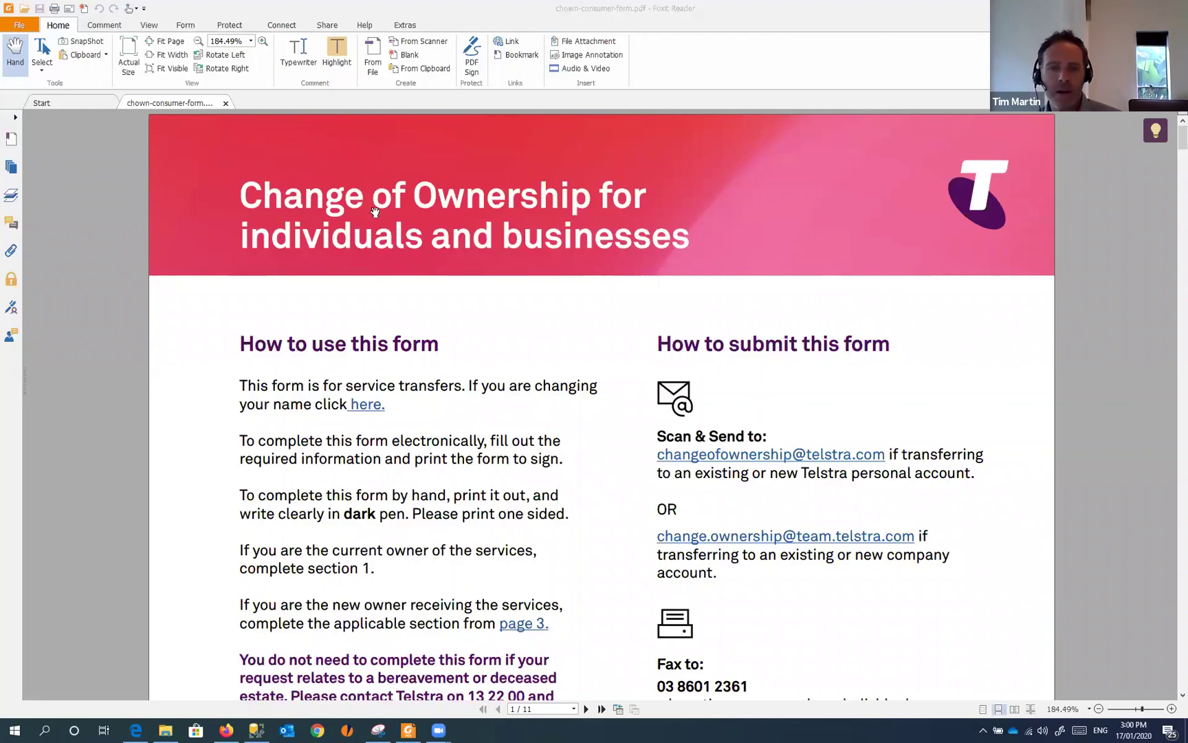
drag(508, 286, 508, 275)
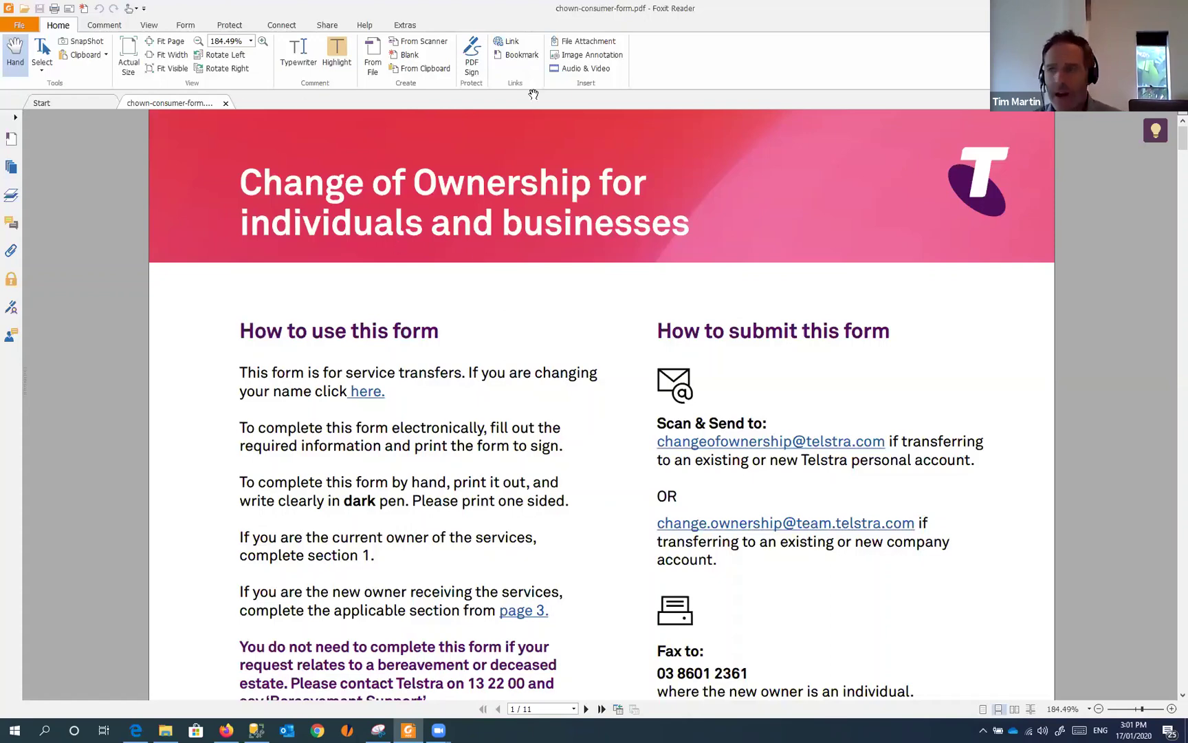
drag(624, 372, 626, 333)
scroll(625, 333, down, 5)
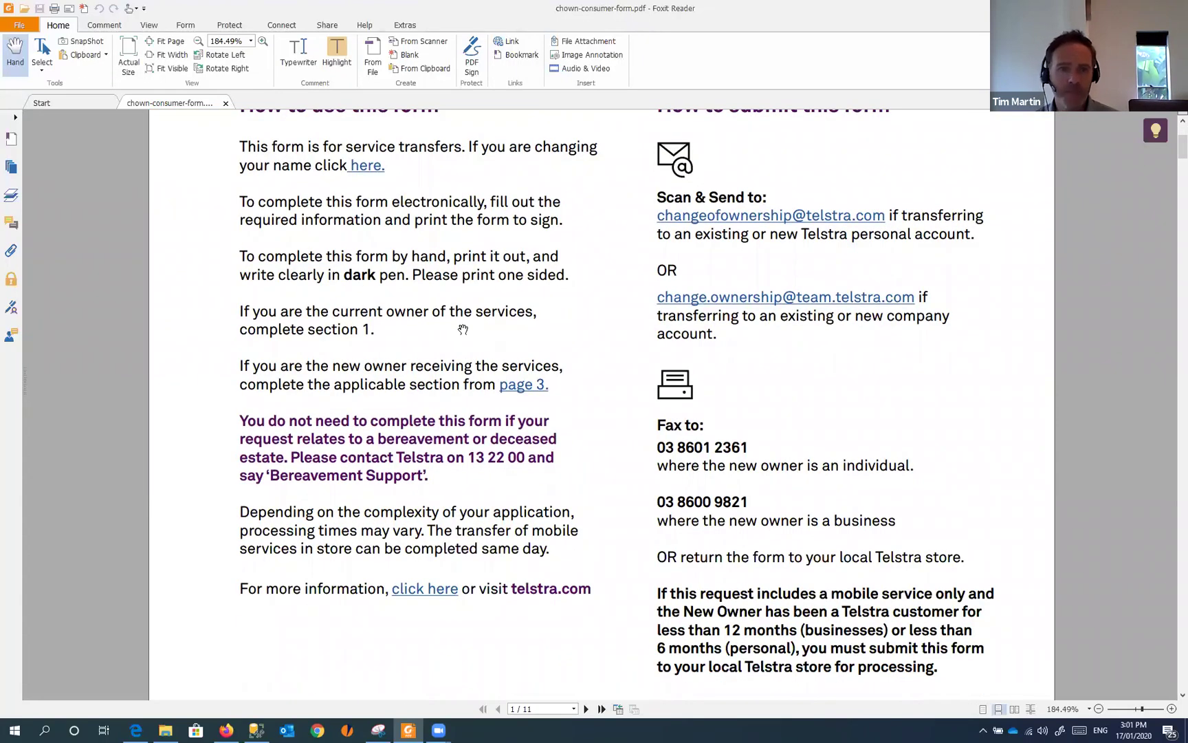
scroll(530, 318, up, 6)
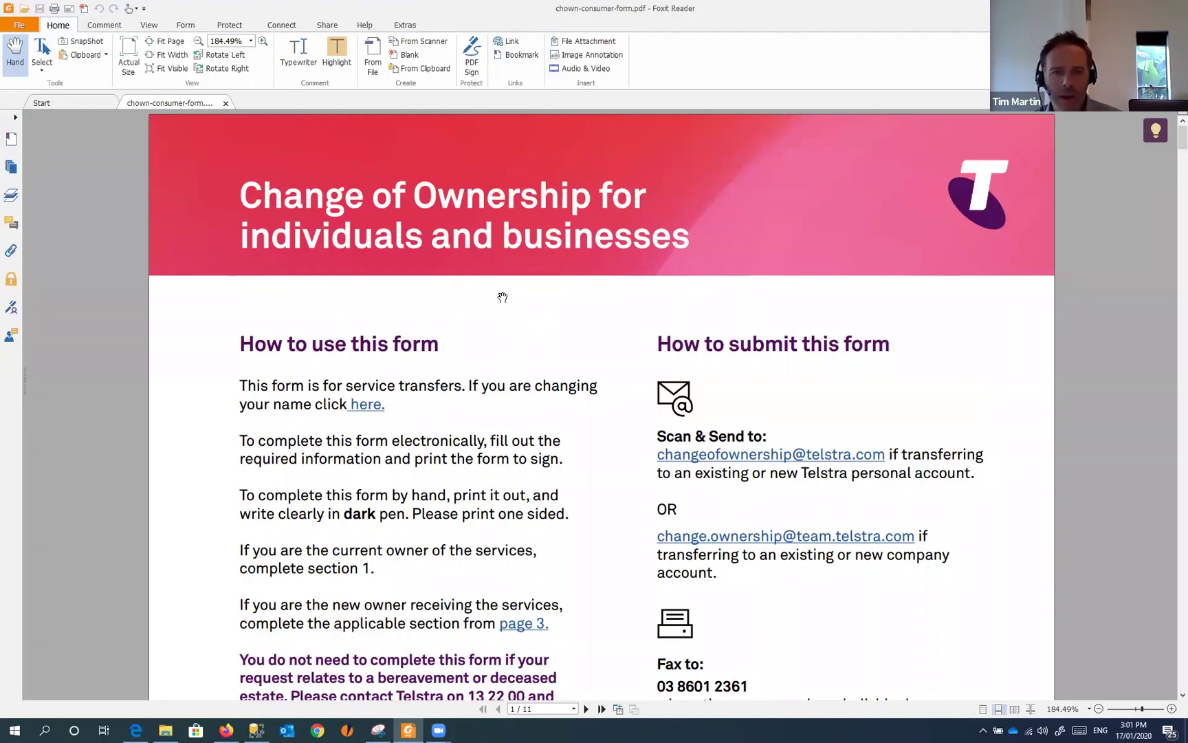
scroll(503, 300, down, 3)
scroll(503, 299, down, 12)
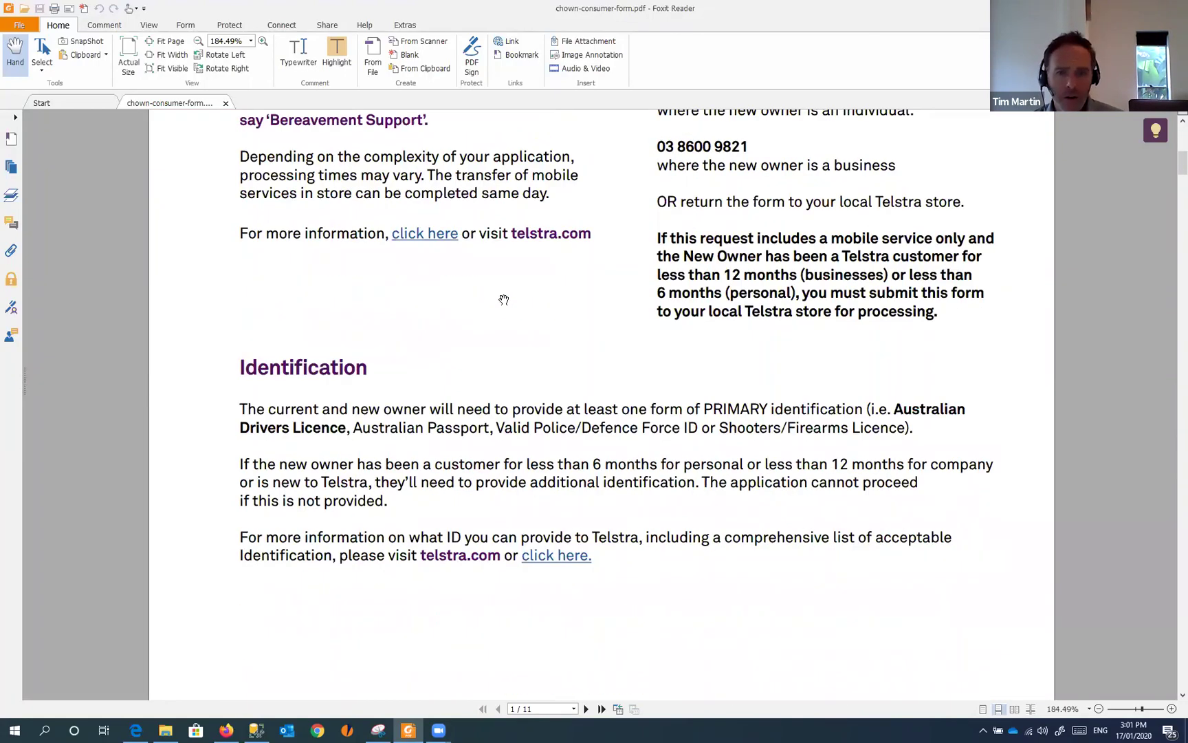
scroll(506, 297, down, 10)
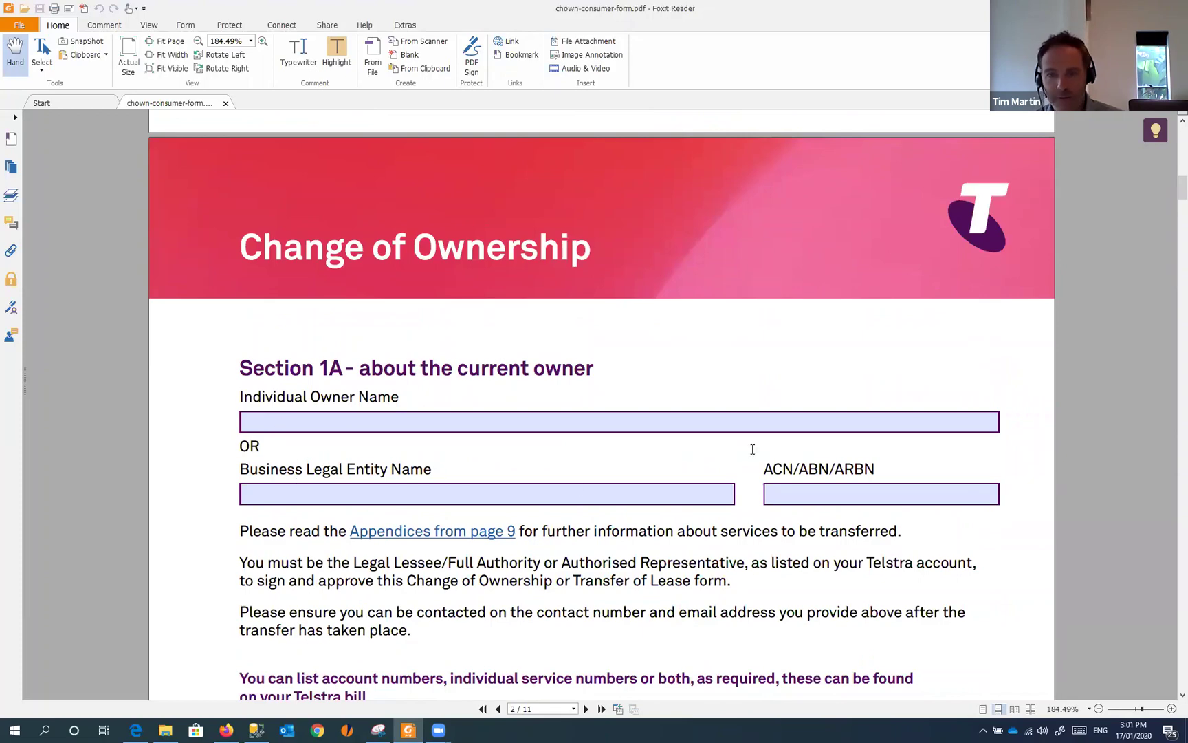
- With the Select tool, highlight the Section 1A heading text, then clear the selection
click(42, 54)
scroll(594, 321, down, 4)
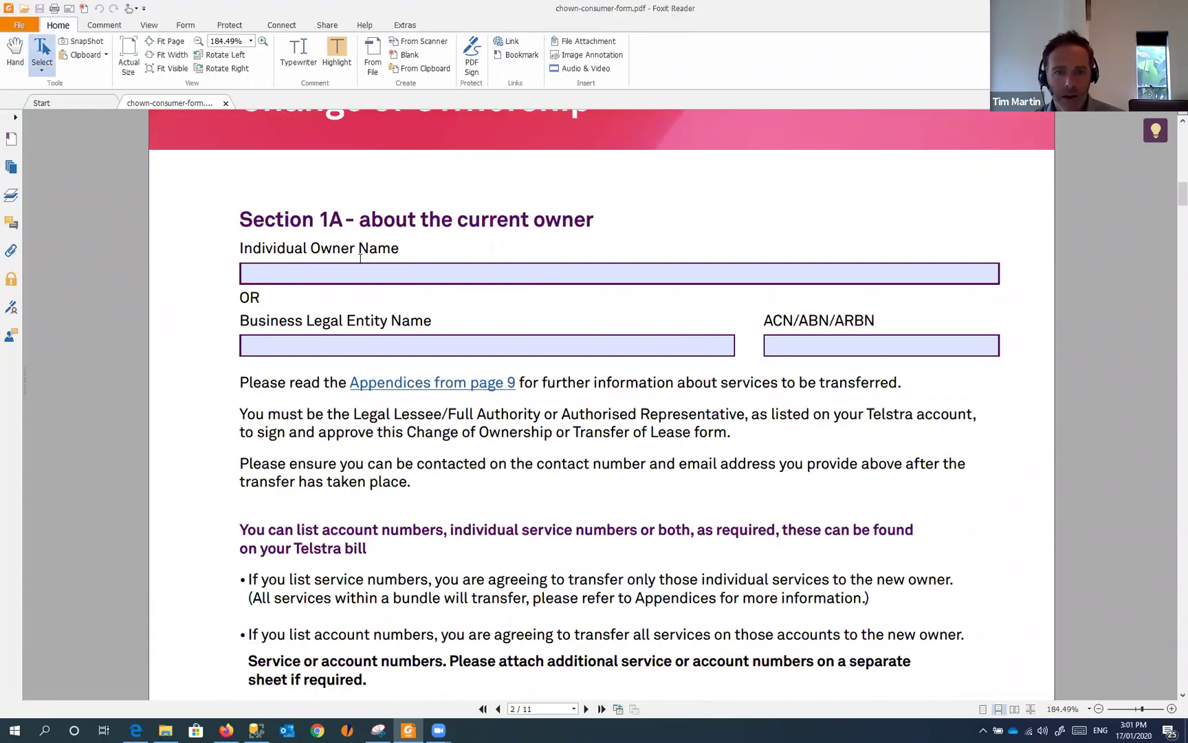
drag(382, 230, 471, 257)
click(239, 219)
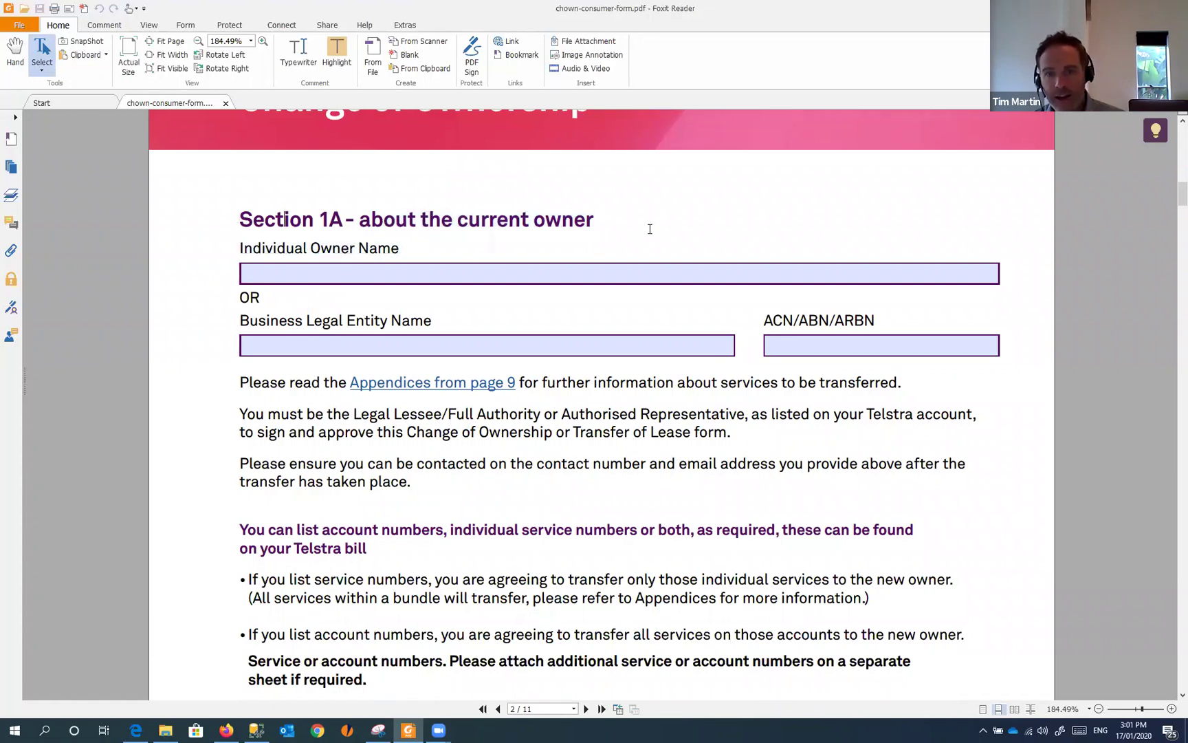
drag(650, 228, 647, 260)
click(406, 257)
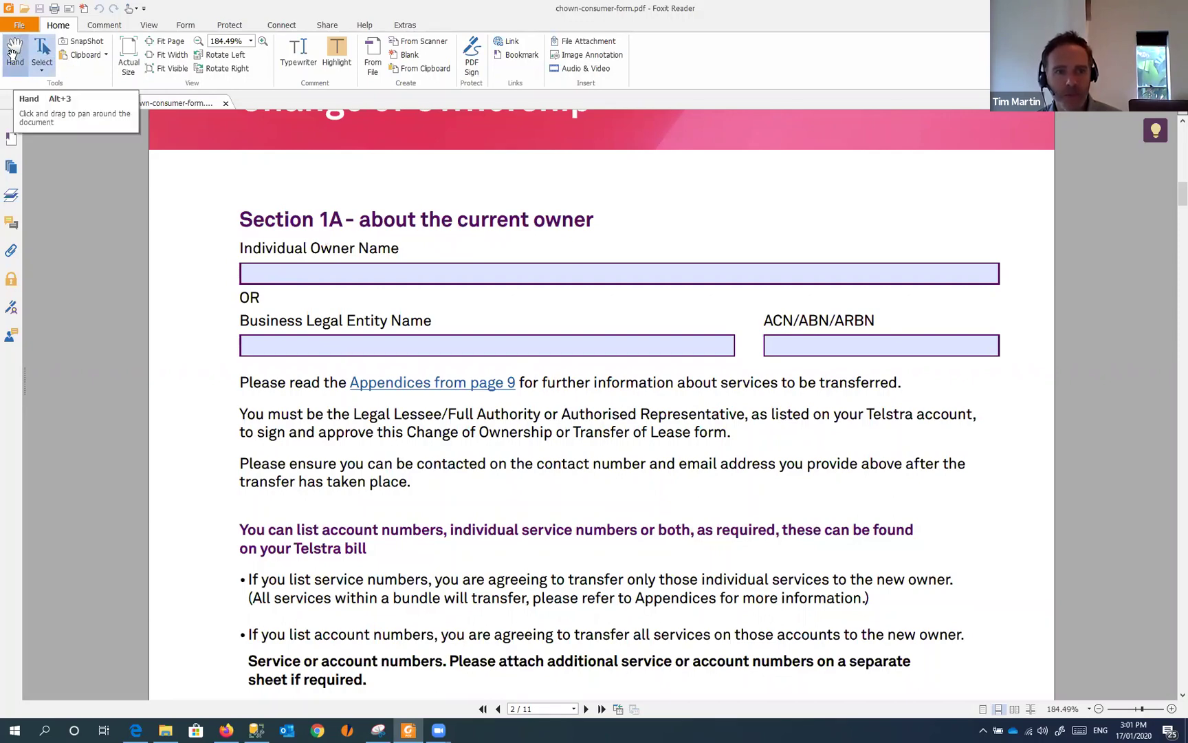
- With the Hand tool, type 'asdfasd asdf a sdf' into the Individual Owner Name field
click(13, 53)
click(268, 273)
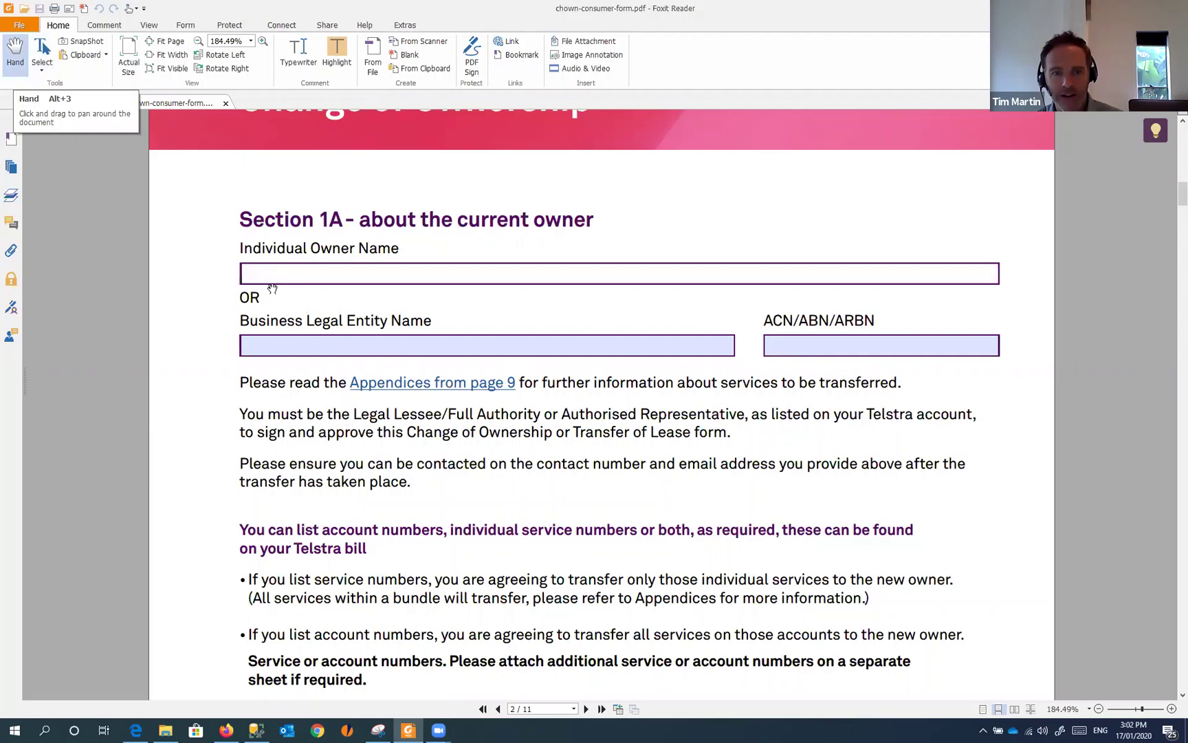
click(280, 343)
click(776, 343)
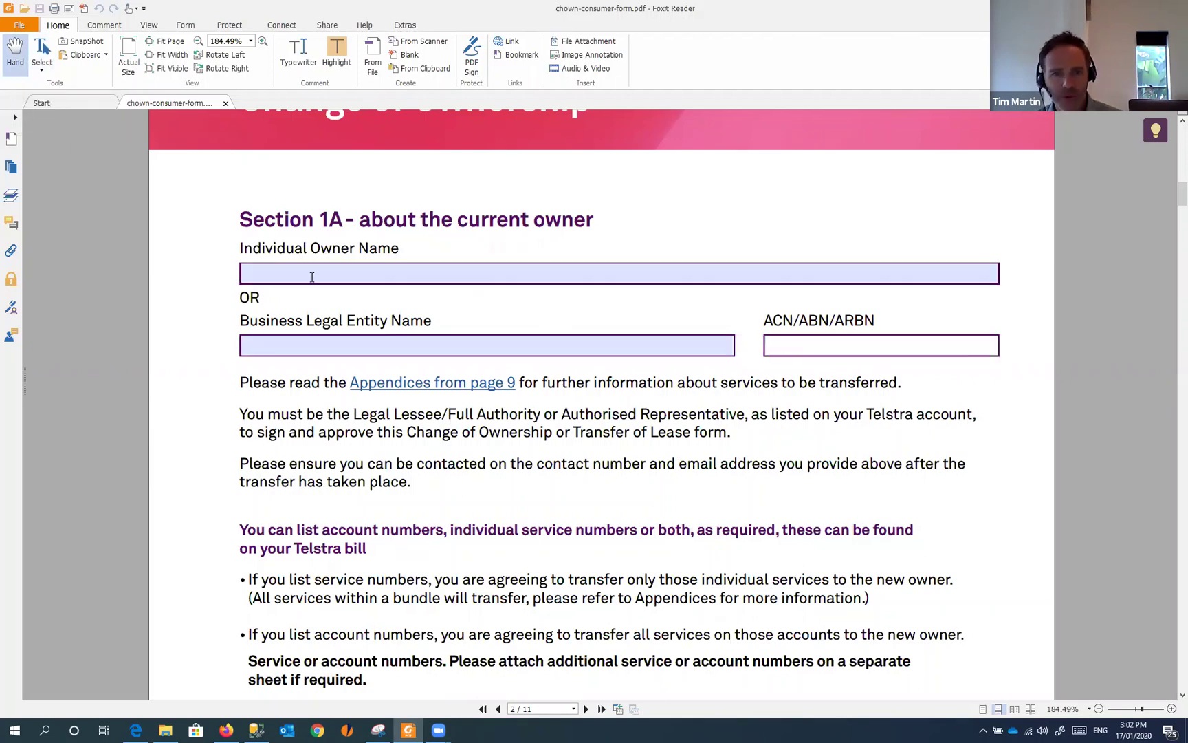
click(260, 271)
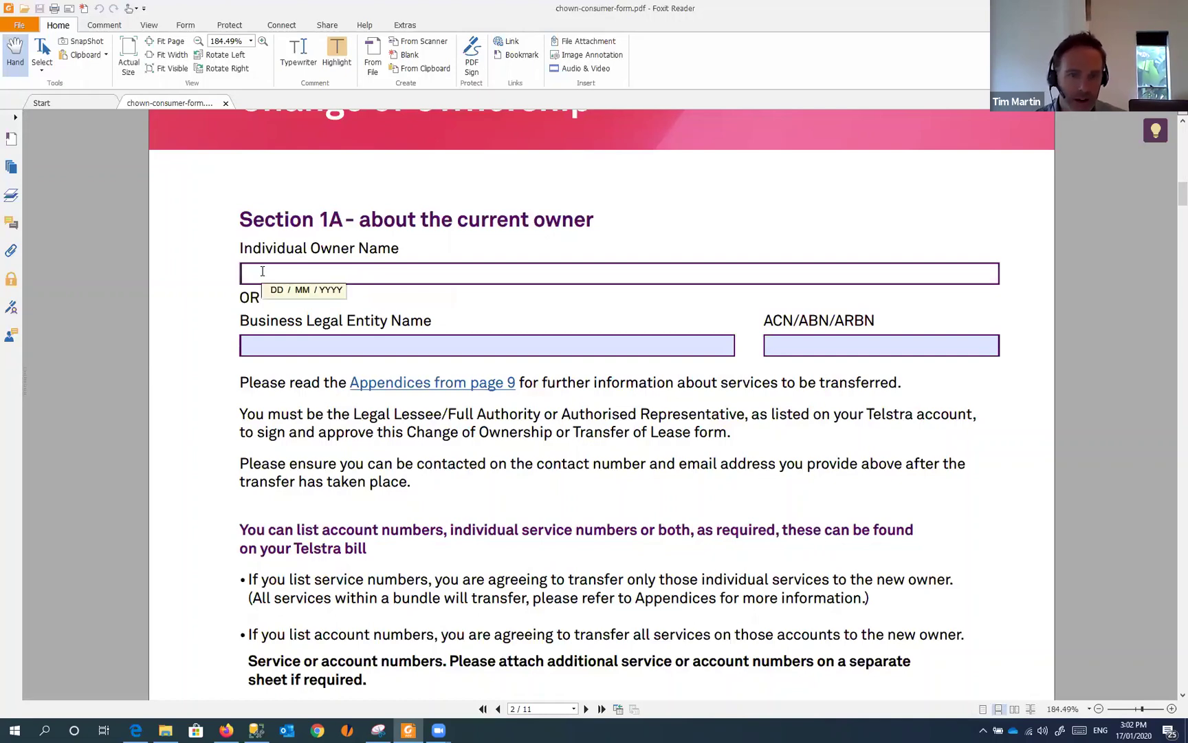
text(asdfasd asdf a sdf)
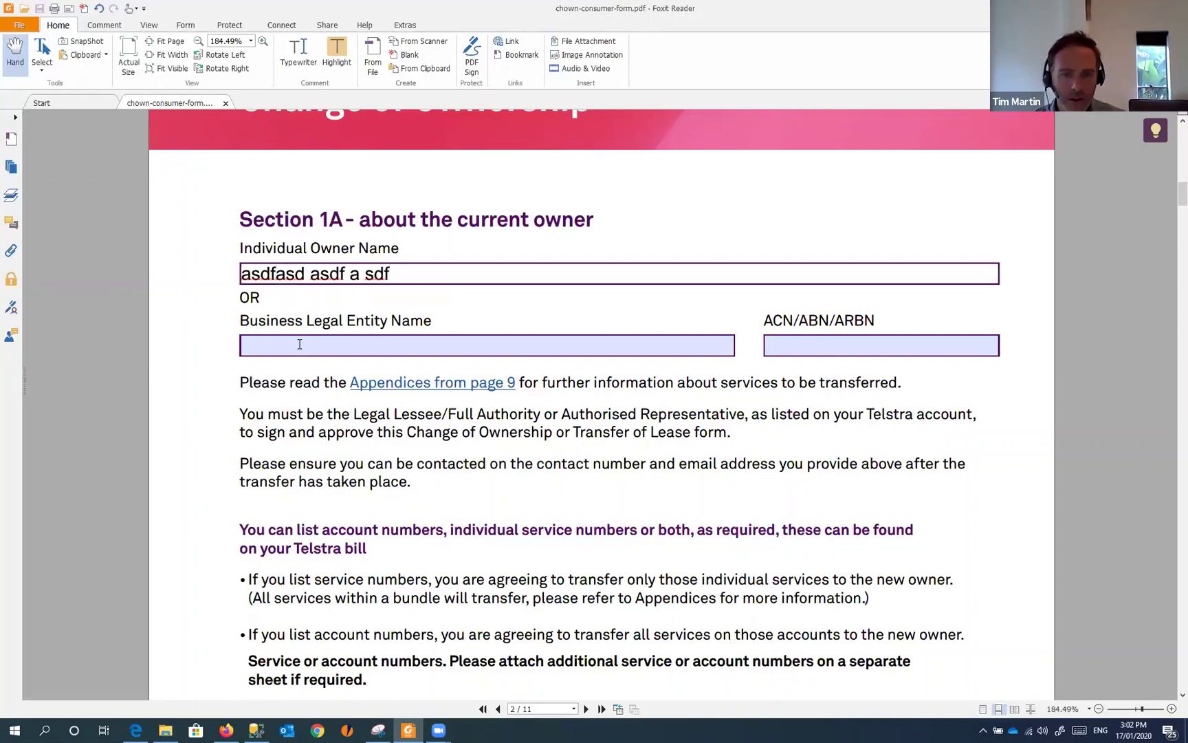
- Enter 'sadfasdf' as the Business Legal Entity Name and 'asdfasdfsadf' as the ACN/ABN/ARBN
click(300, 343)
text(sadfasdf)
click(857, 344)
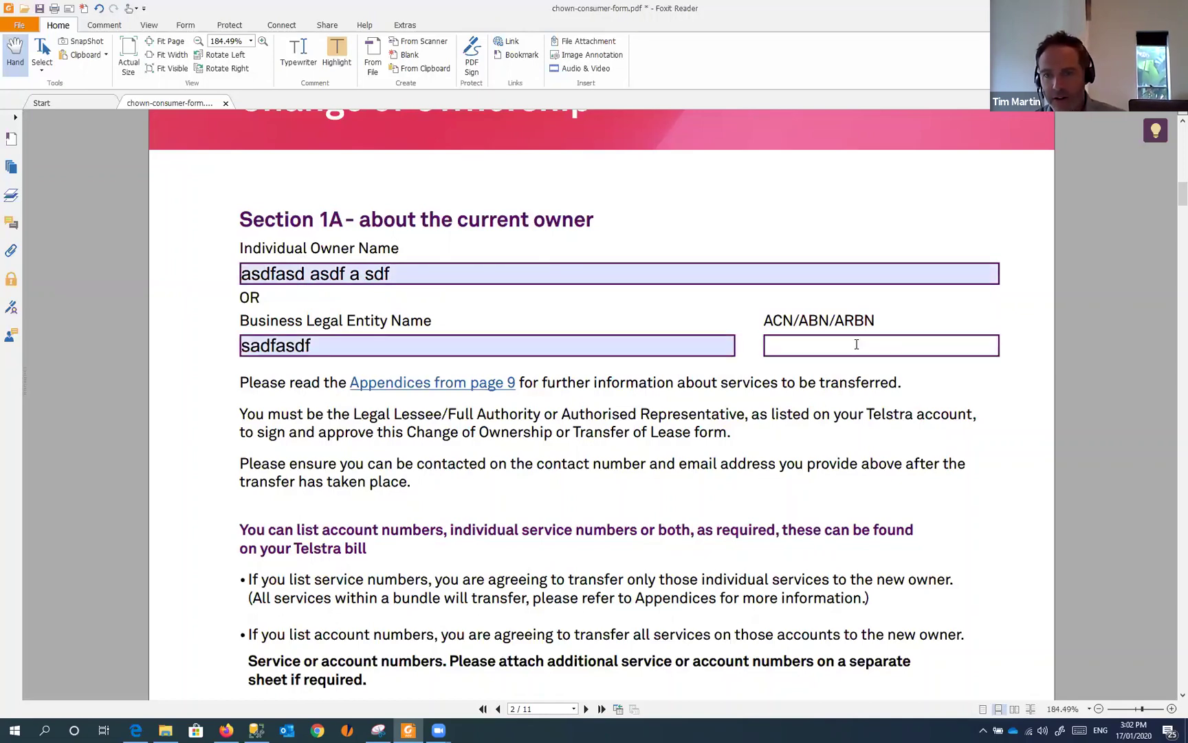
text(asdfasdfsadf)
scroll(743, 342, down, 5)
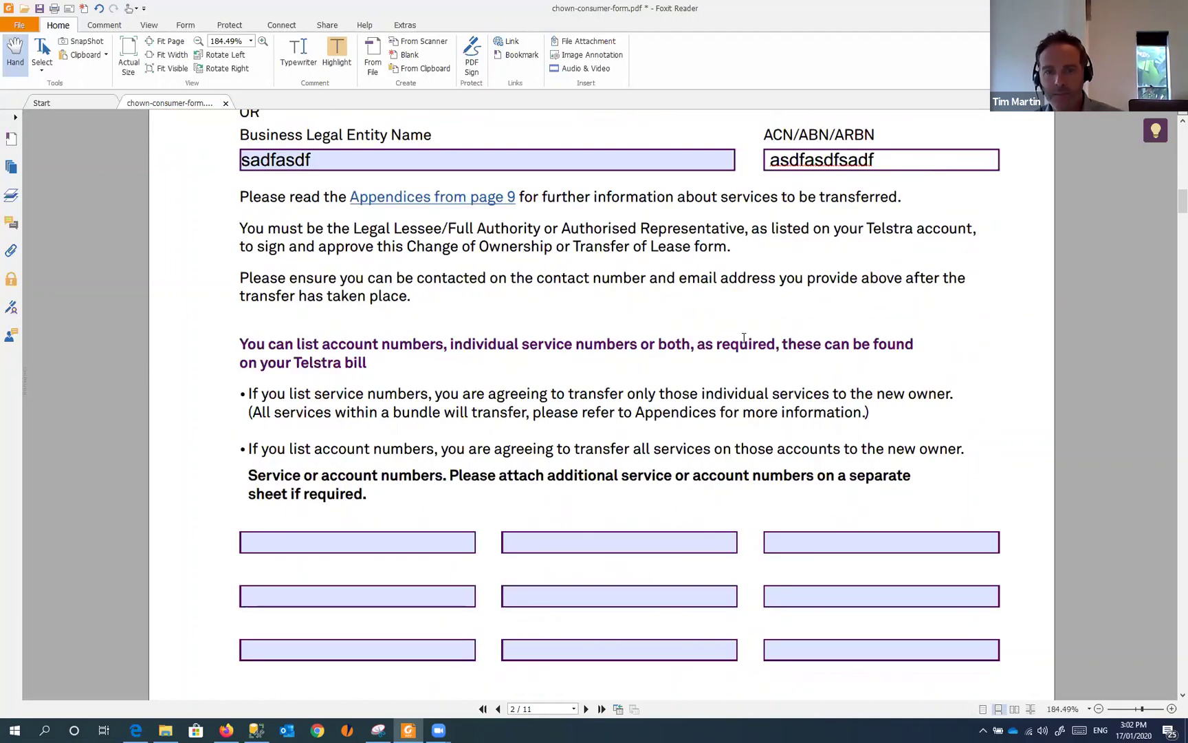
click(603, 356)
- Type 'asdfasdfsadf' into the middle service-number box, then move to page 3's address fields
text(asdfasdfsadf)
scroll(732, 335, down, 6)
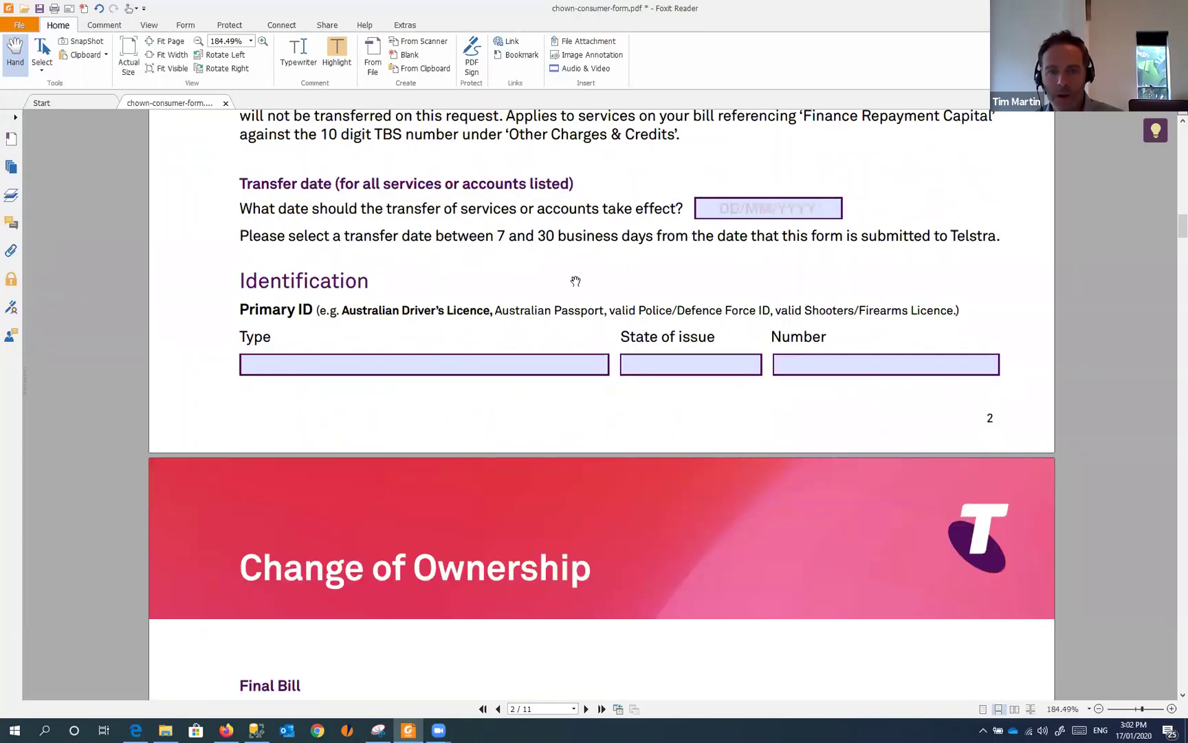
scroll(582, 303, down, 5)
scroll(356, 284, down, 1)
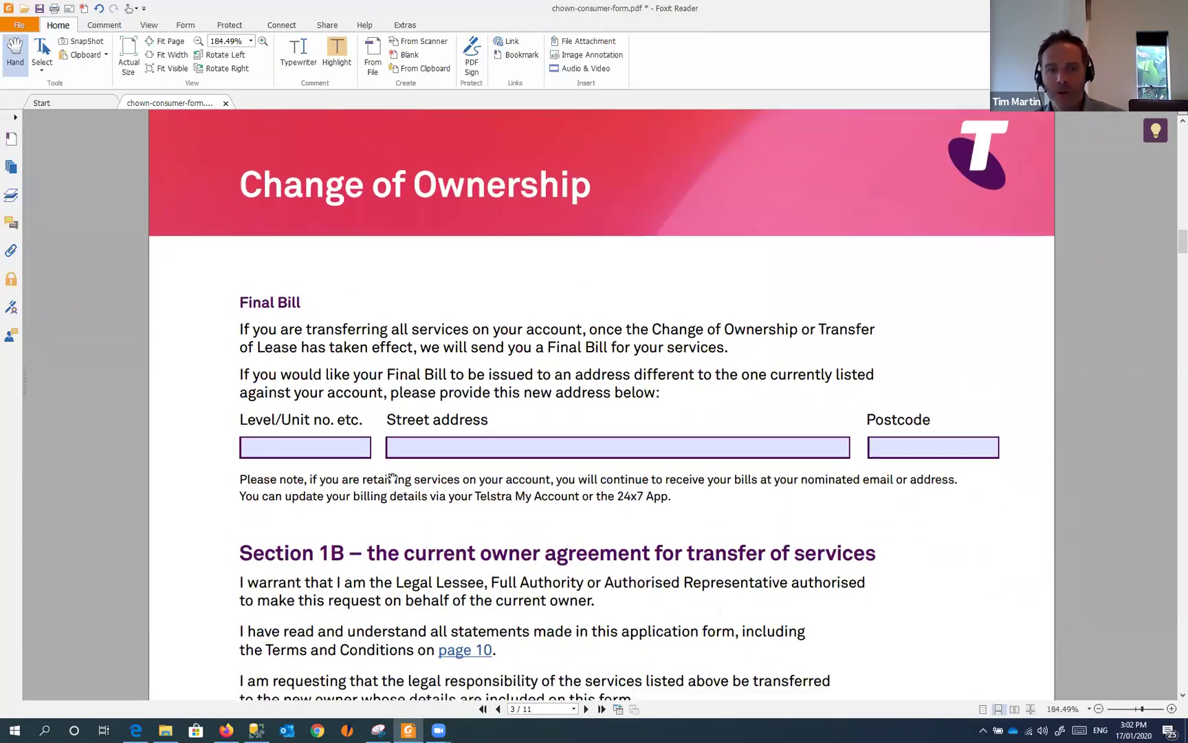
click(458, 448)
click(894, 448)
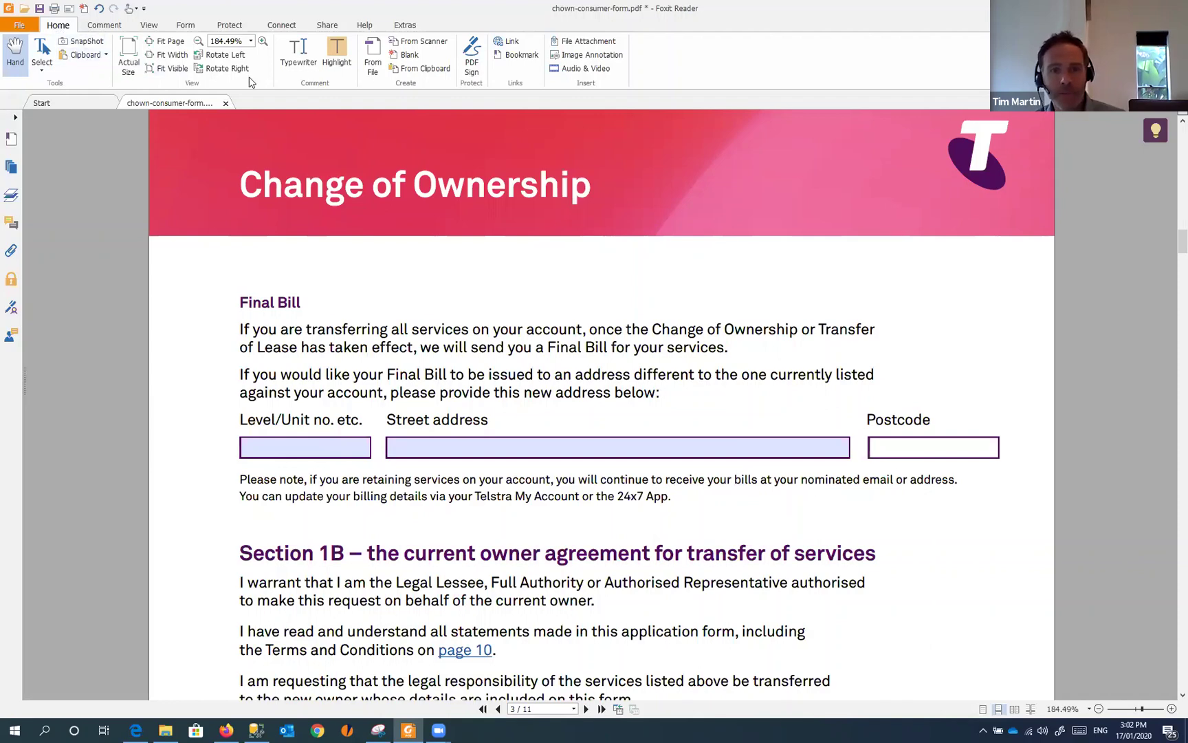
- Add Typewriter text 'fasdfasdfasdf' after Street address and a longer test line above Final Bill
click(301, 57)
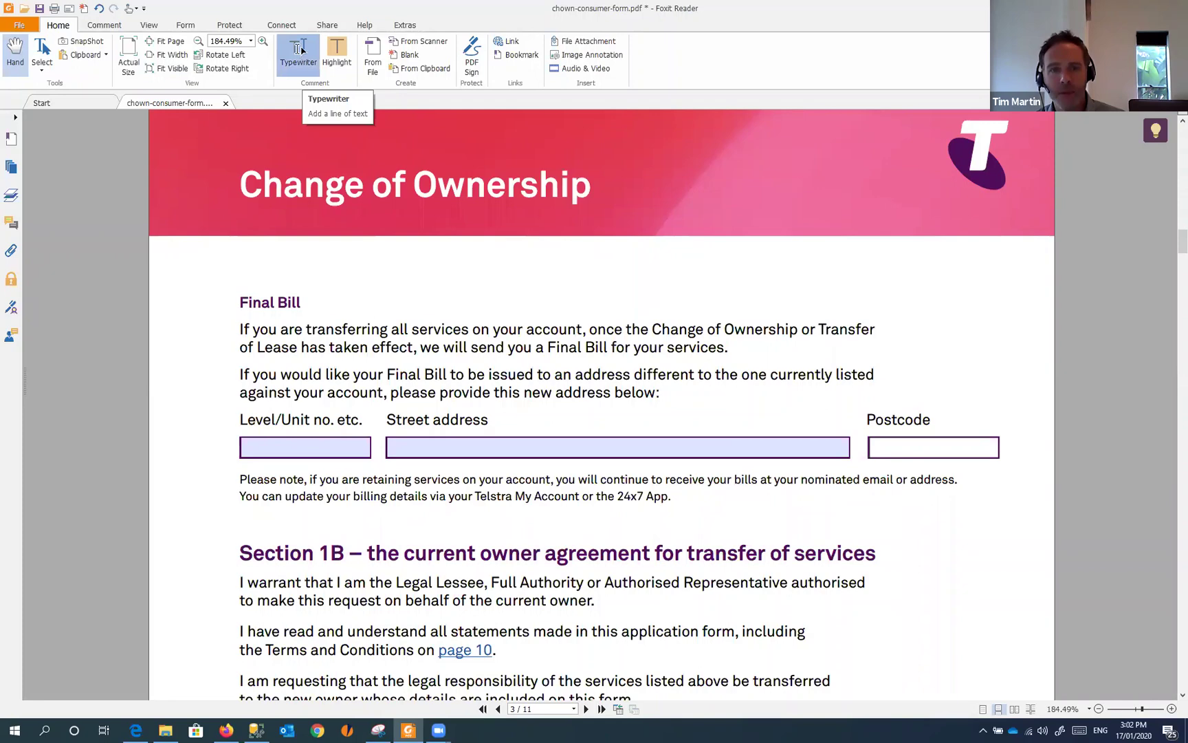
click(495, 419)
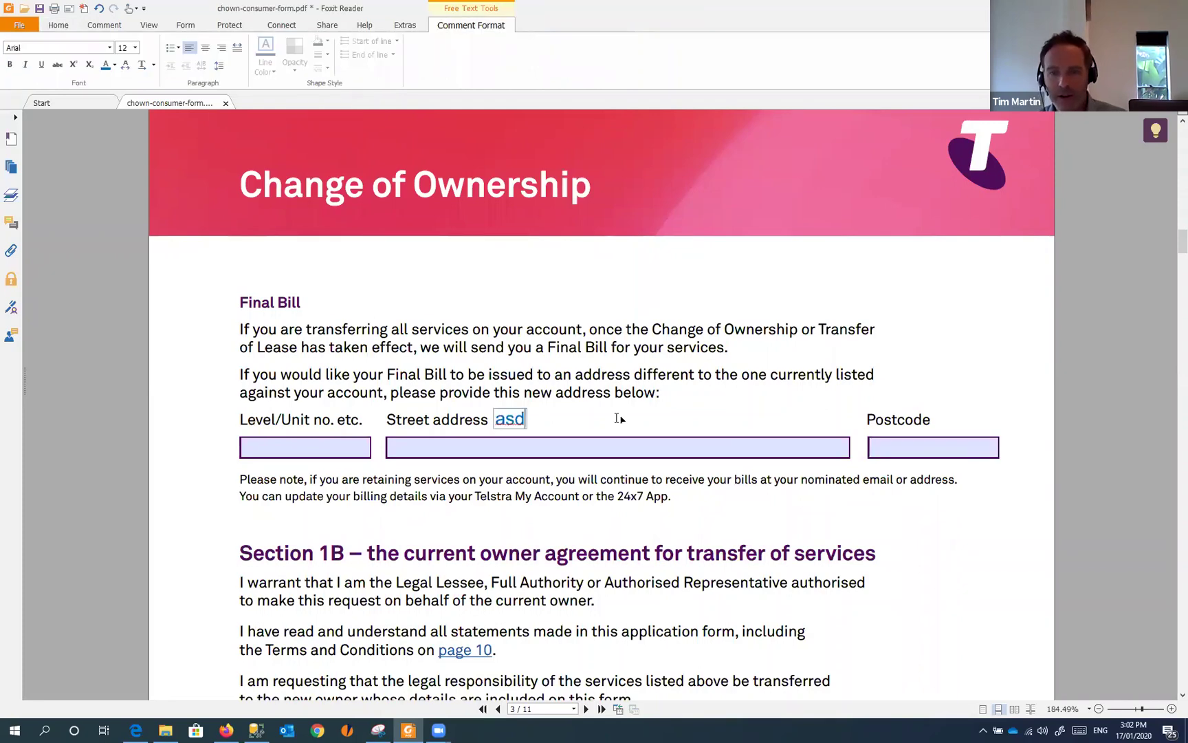
text(fasdfasdfasdf)
click(684, 275)
text(dsfaasdf)
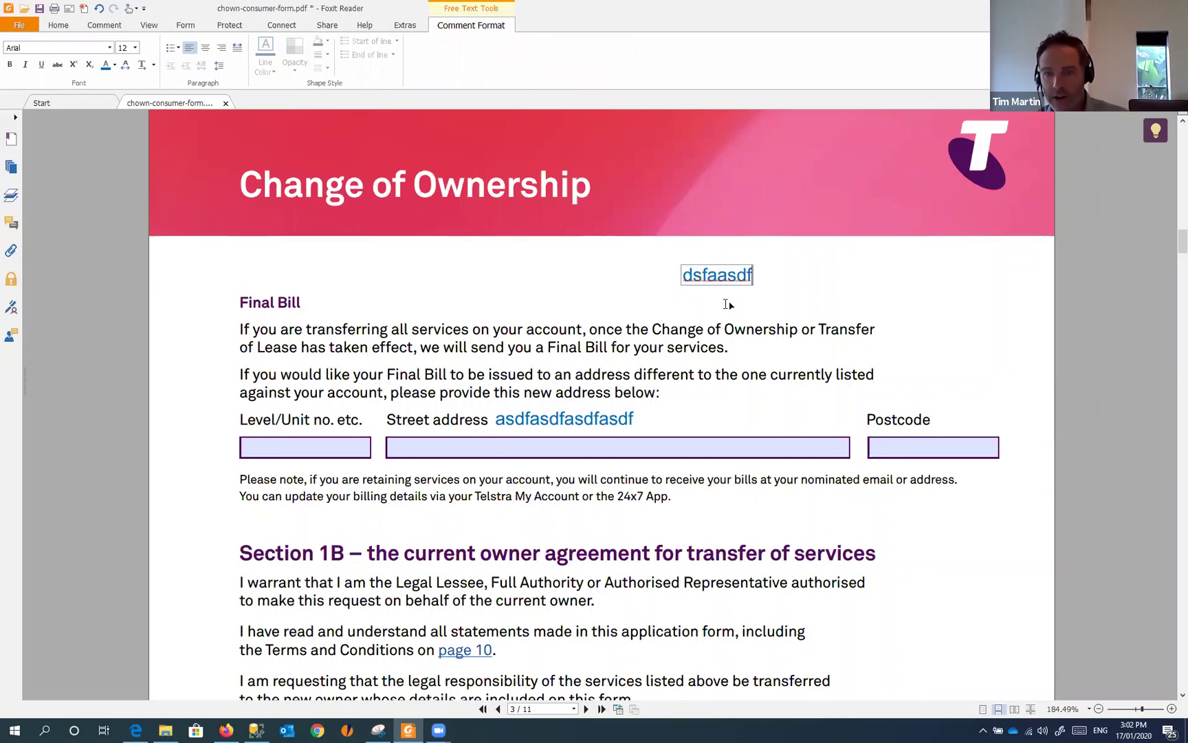
text( asdf asdf sadf sadf asdfasdf)
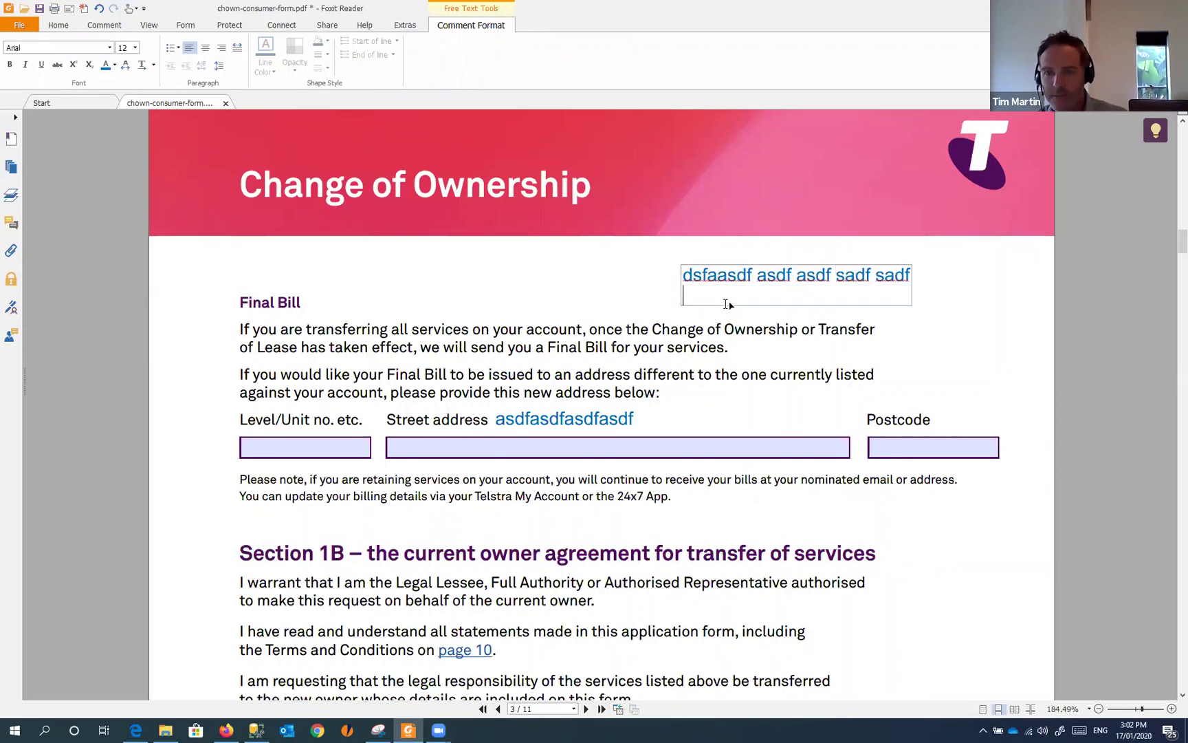
- Drag the second typewriter text box into place beside the Final Bill heading
click(834, 325)
click(797, 277)
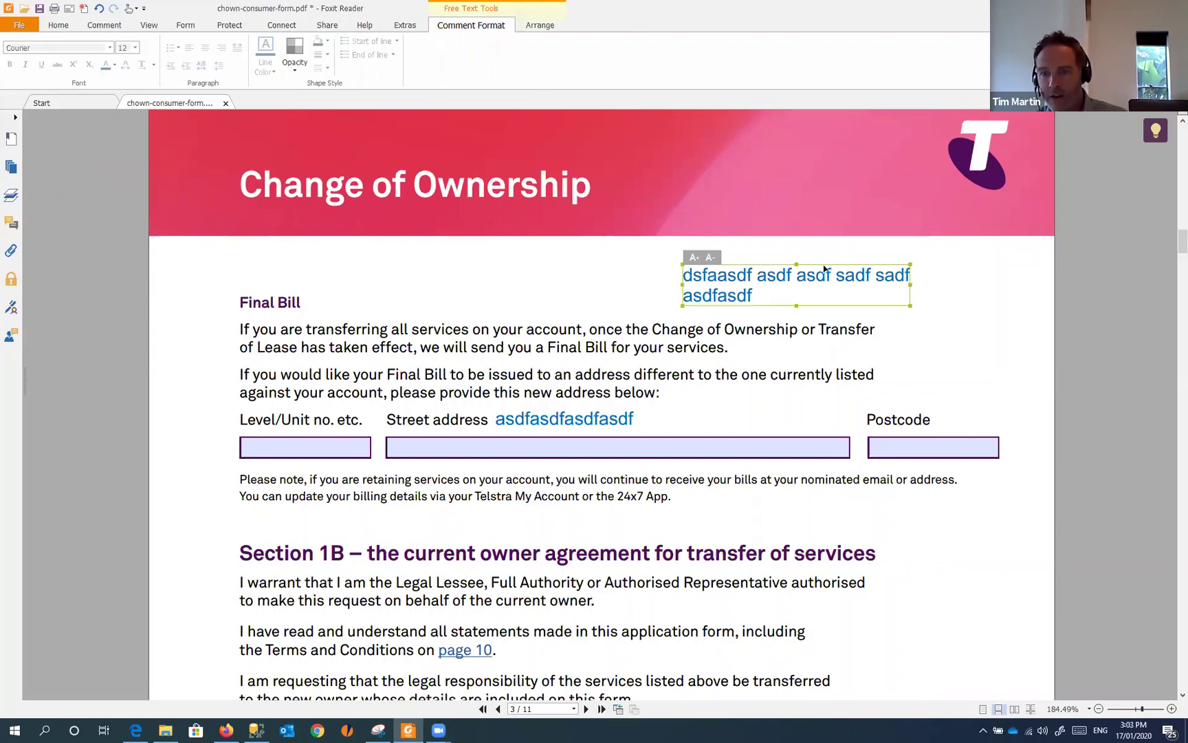
mouse_move(795, 273)
mouse_down()
mouse_move(658, 305)
mouse_move(910, 522)
mouse_move(963, 502)
mouse_move(991, 507)
mouse_move(670, 339)
mouse_move(628, 288)
mouse_up()
click(552, 421)
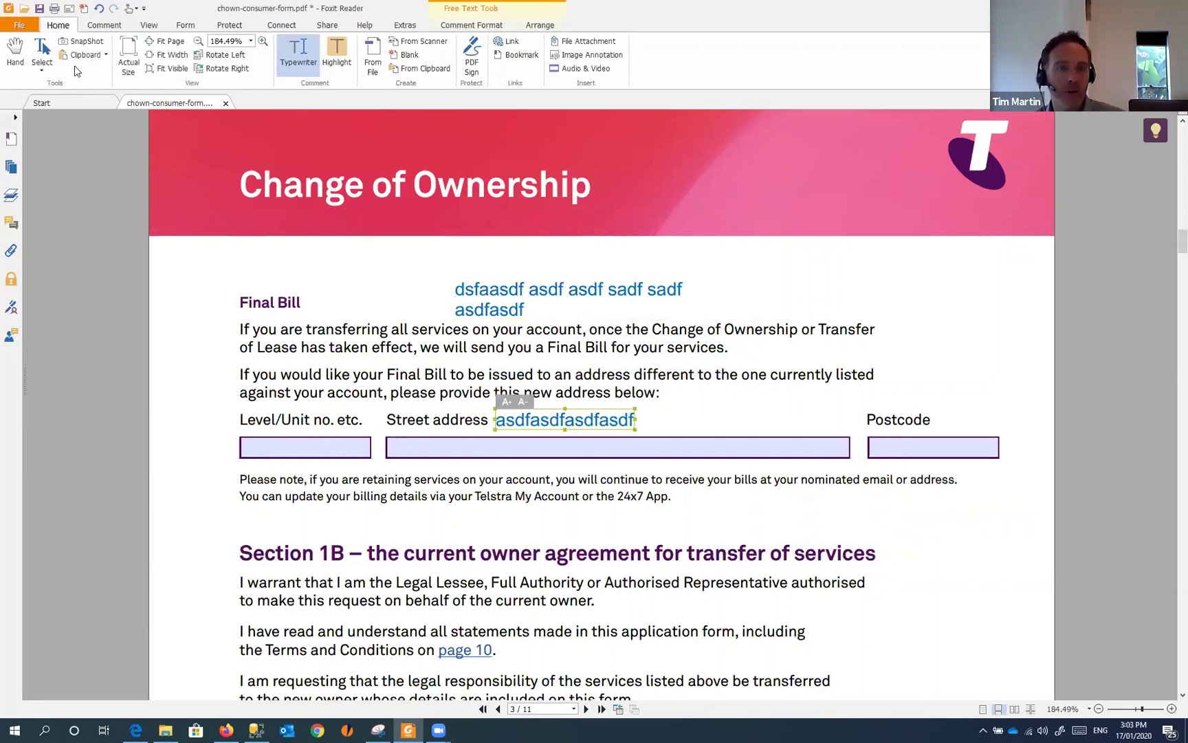
click(306, 55)
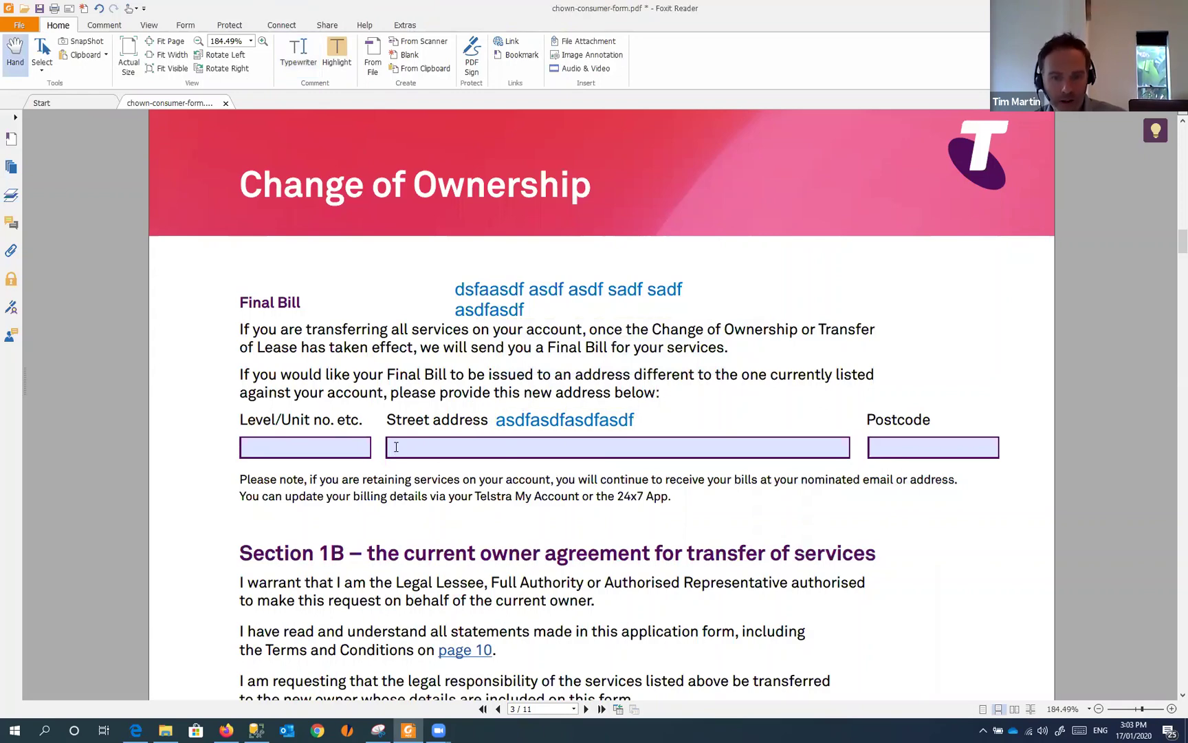
- Add Typewriter text 'sadfjasd fas df asdf asdf' inside the Street address field
click(396, 447)
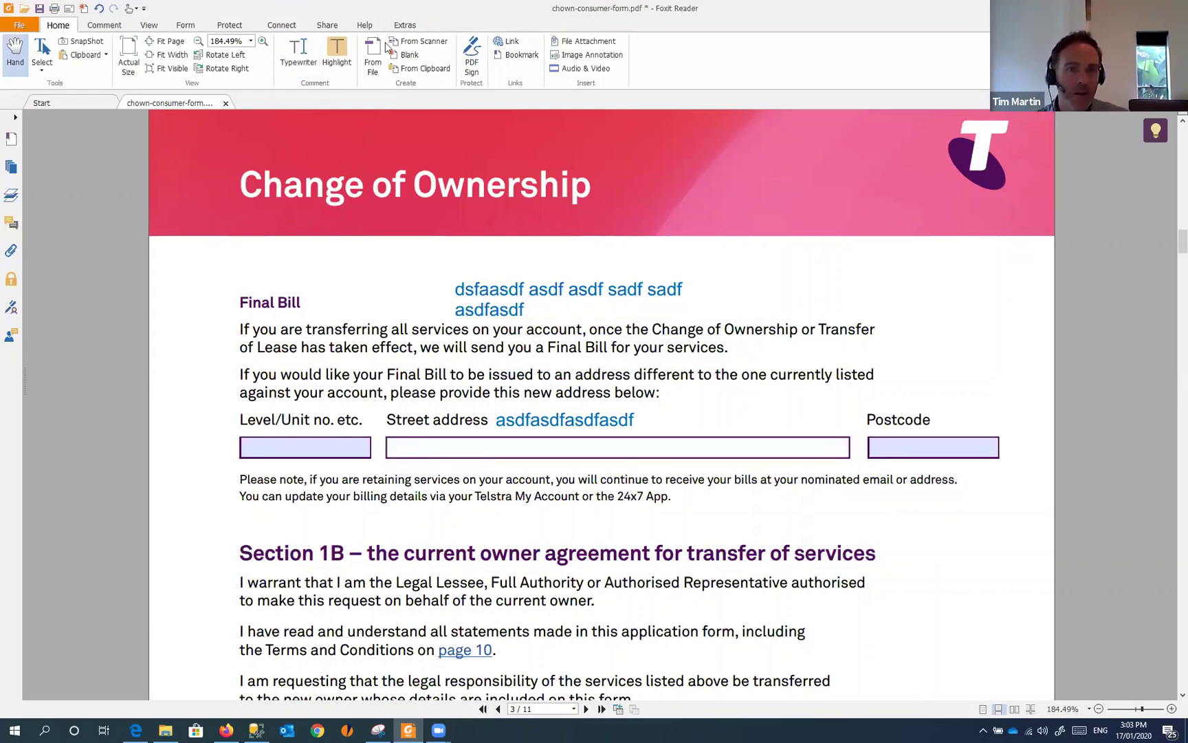
click(303, 46)
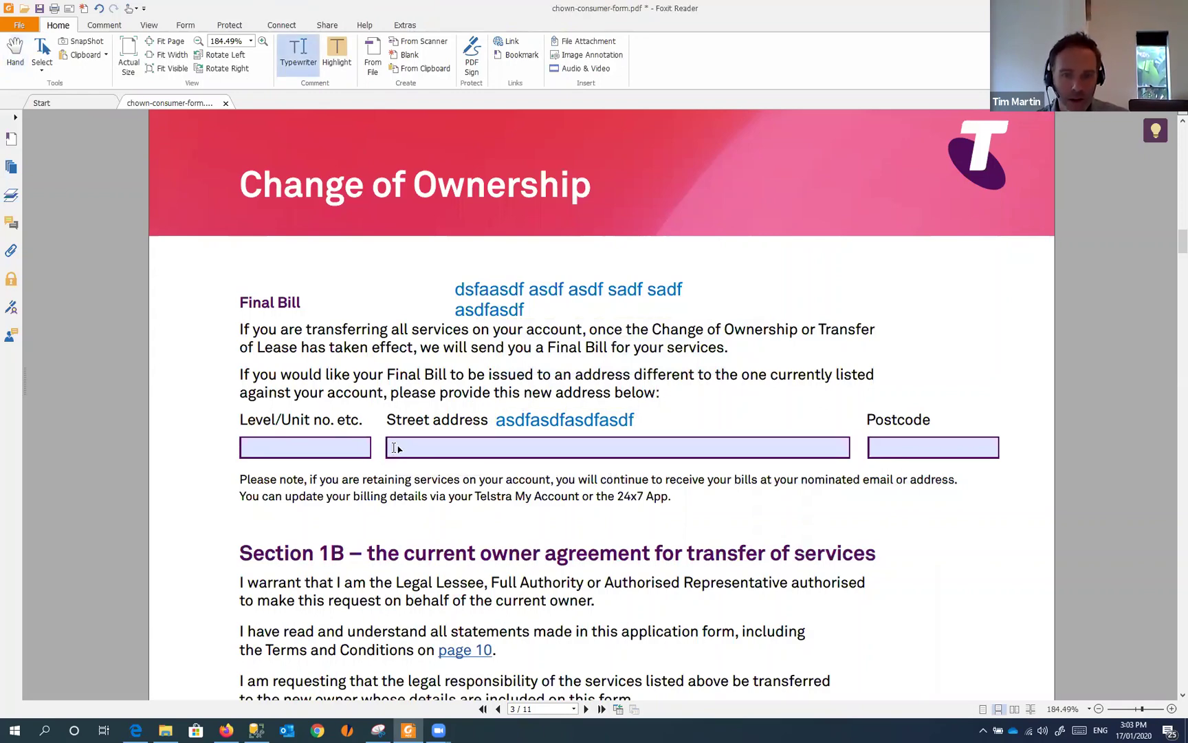
click(394, 448)
text(sadfjasd fas df asdf asdf)
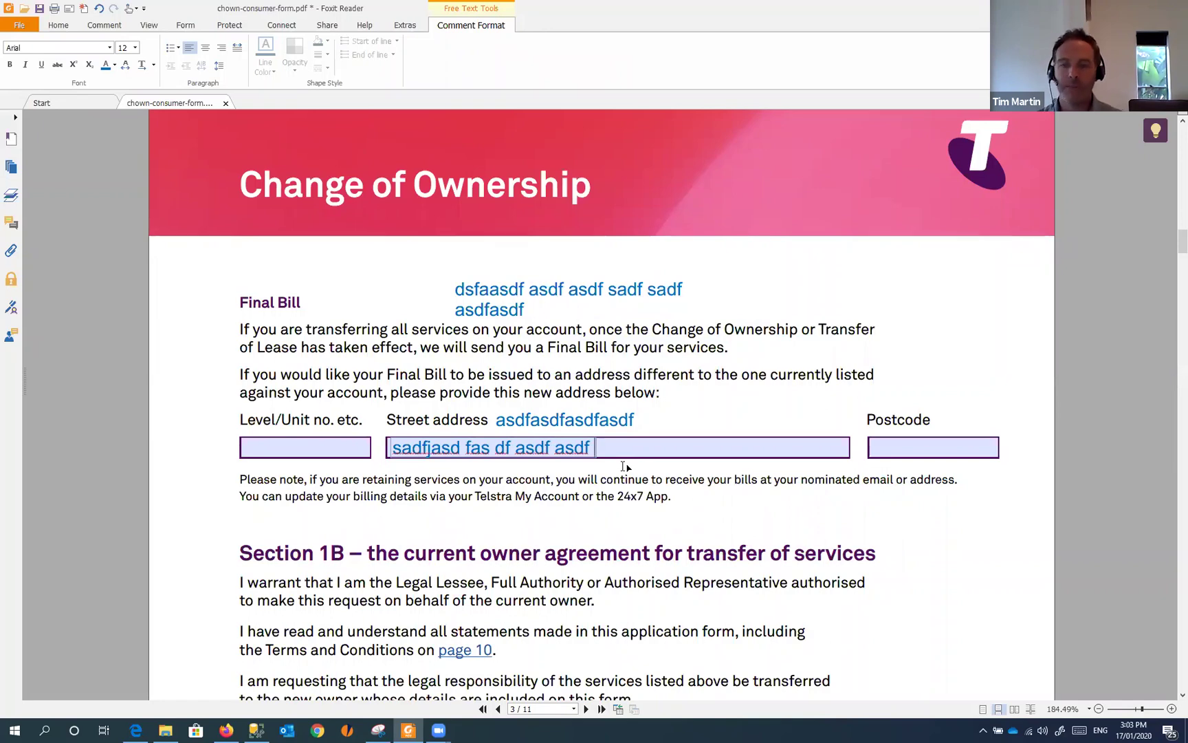
- Tick Permanent part-time, Another family member, Permanent full-time and Casual employment in Section 3C
click(714, 507)
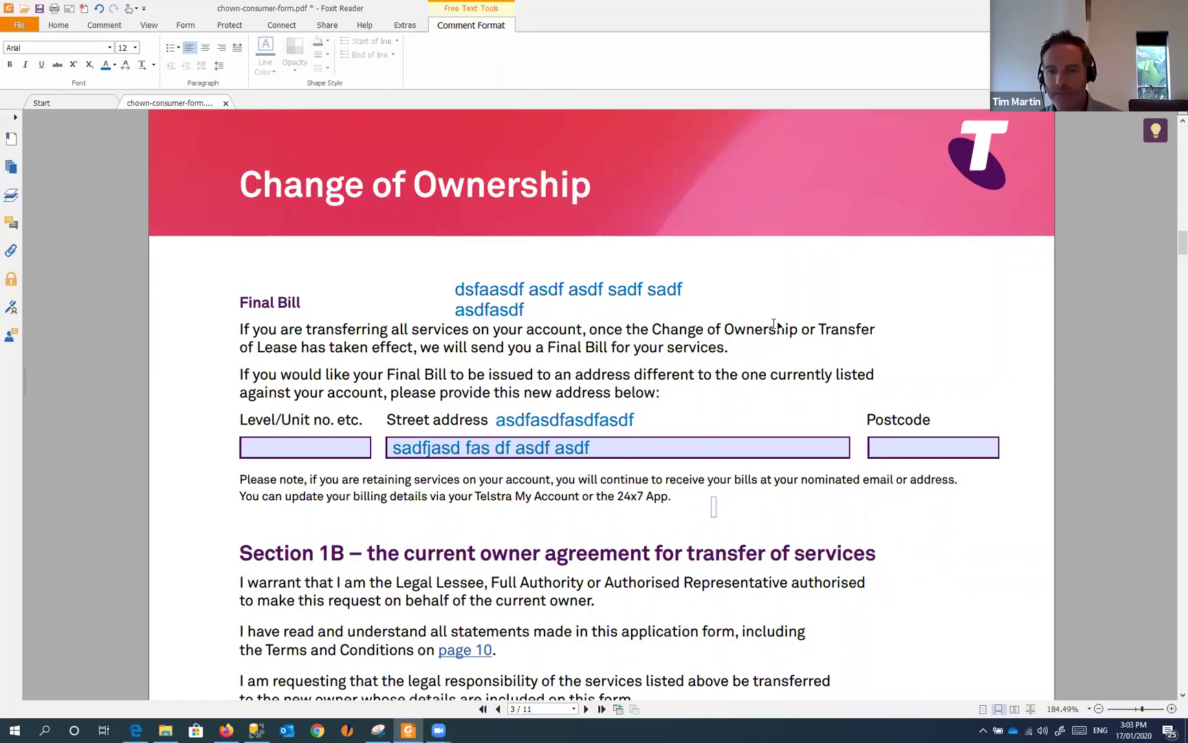
scroll(775, 323, down, 10)
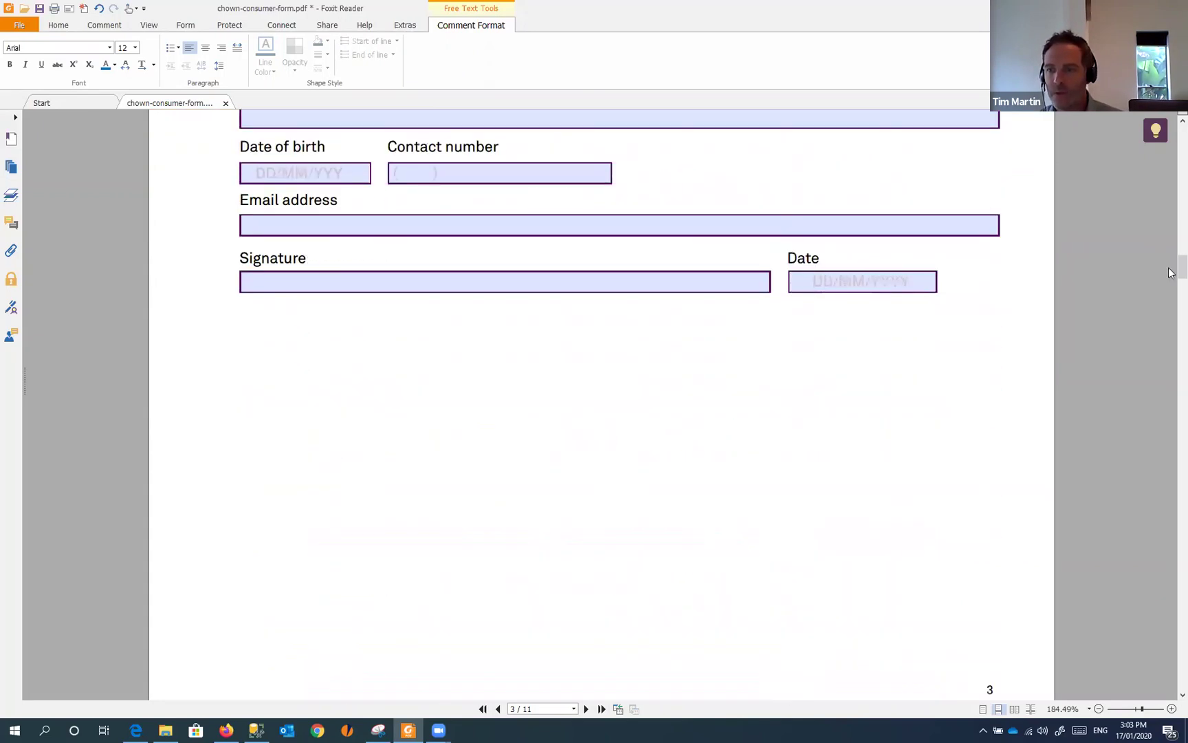
mouse_move(1171, 273)
mouse_down()
mouse_move(1171, 524)
mouse_move(1171, 348)
mouse_up()
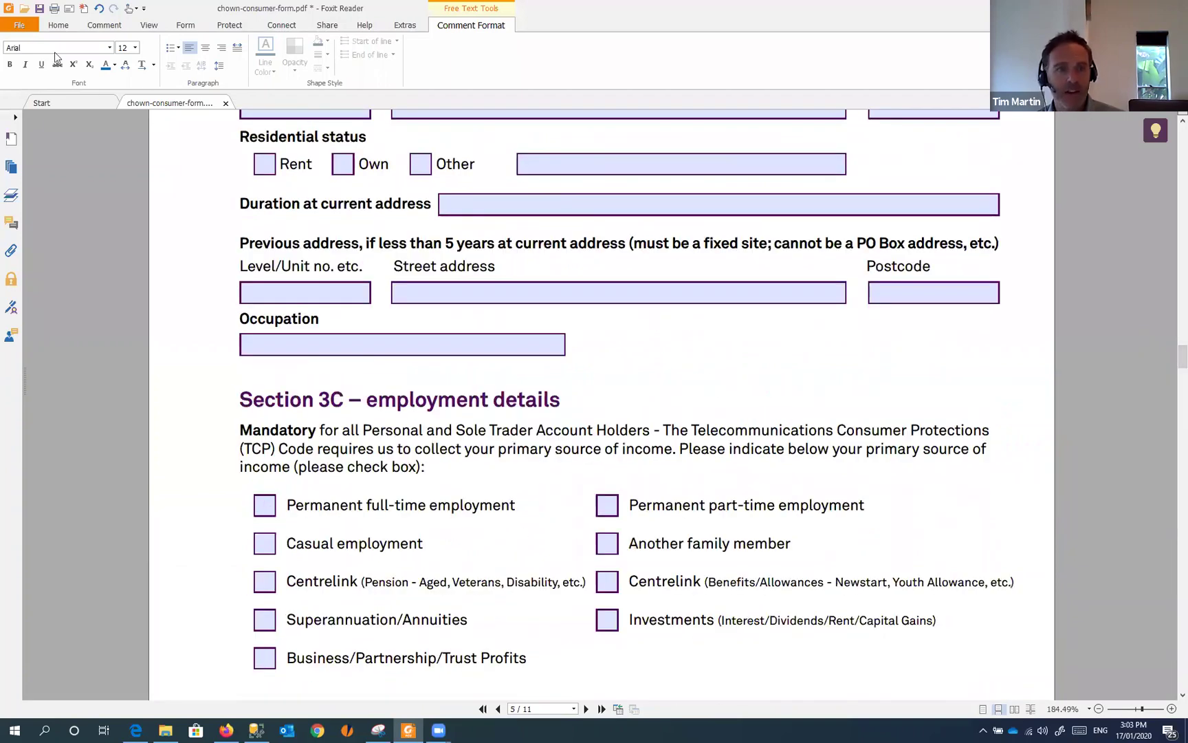
click(58, 25)
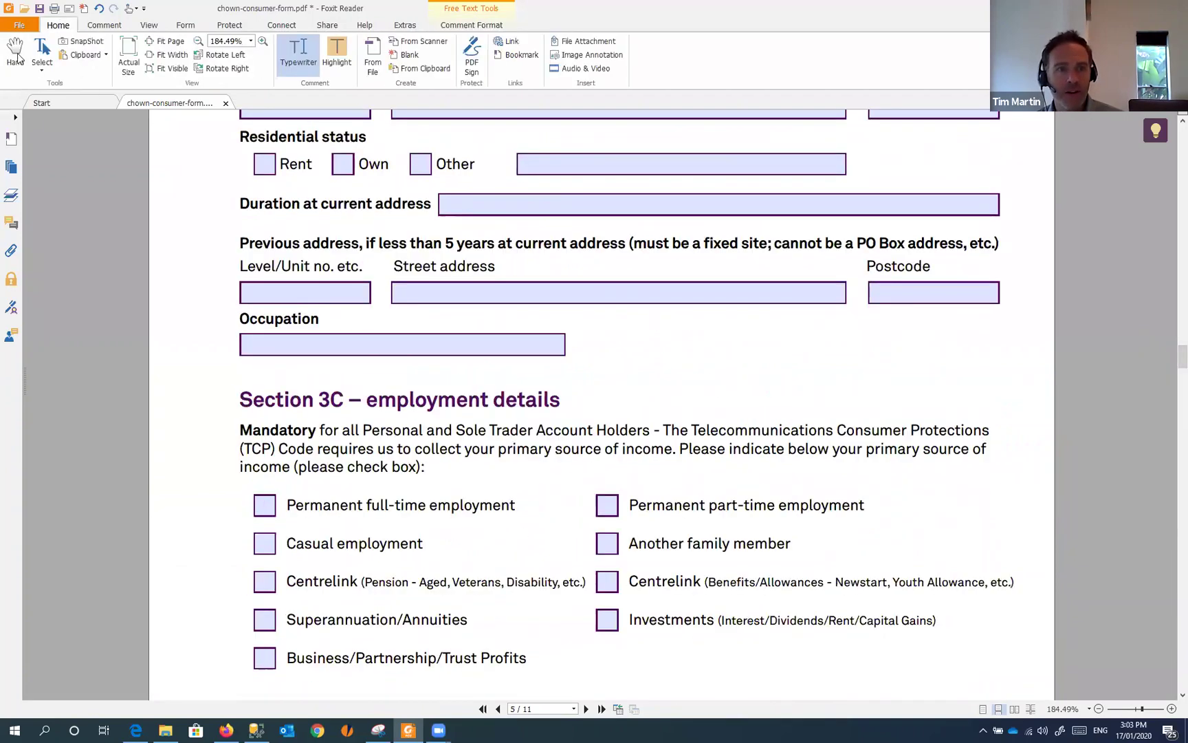
click(608, 505)
click(608, 543)
click(266, 506)
click(267, 544)
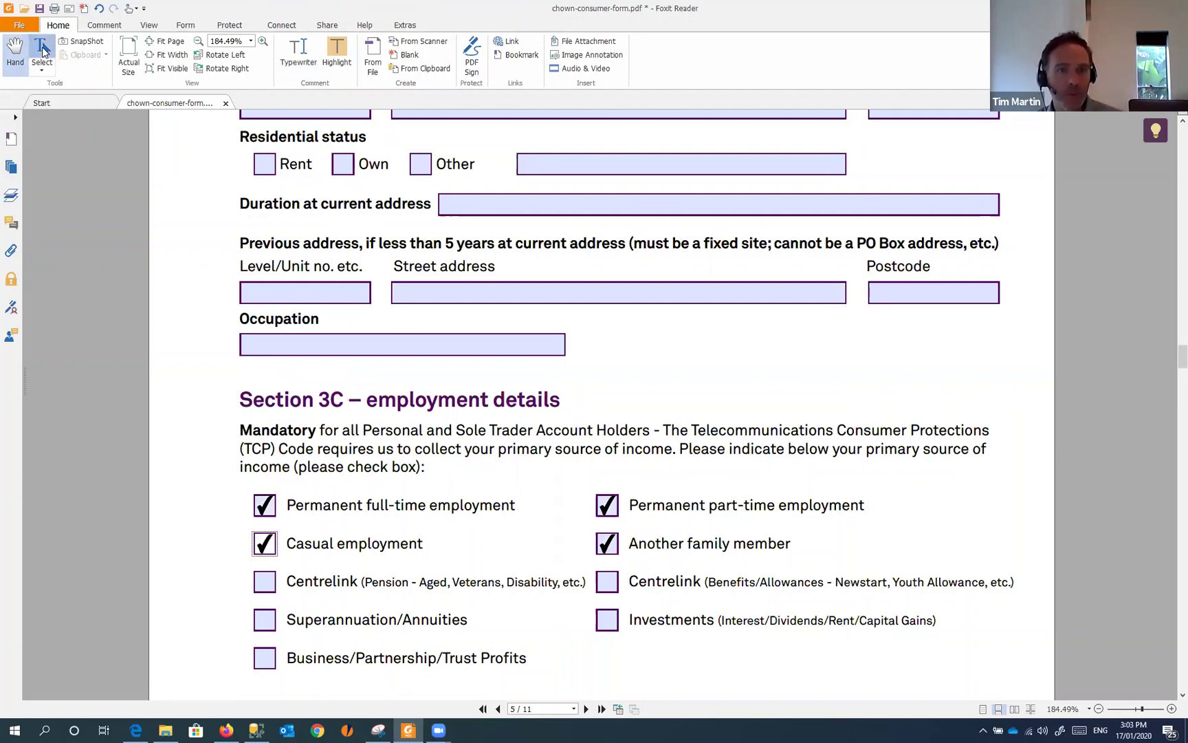
- Type X with the Typewriter into both Centrelink, Investments and Superannuation/Annuities boxes
click(303, 51)
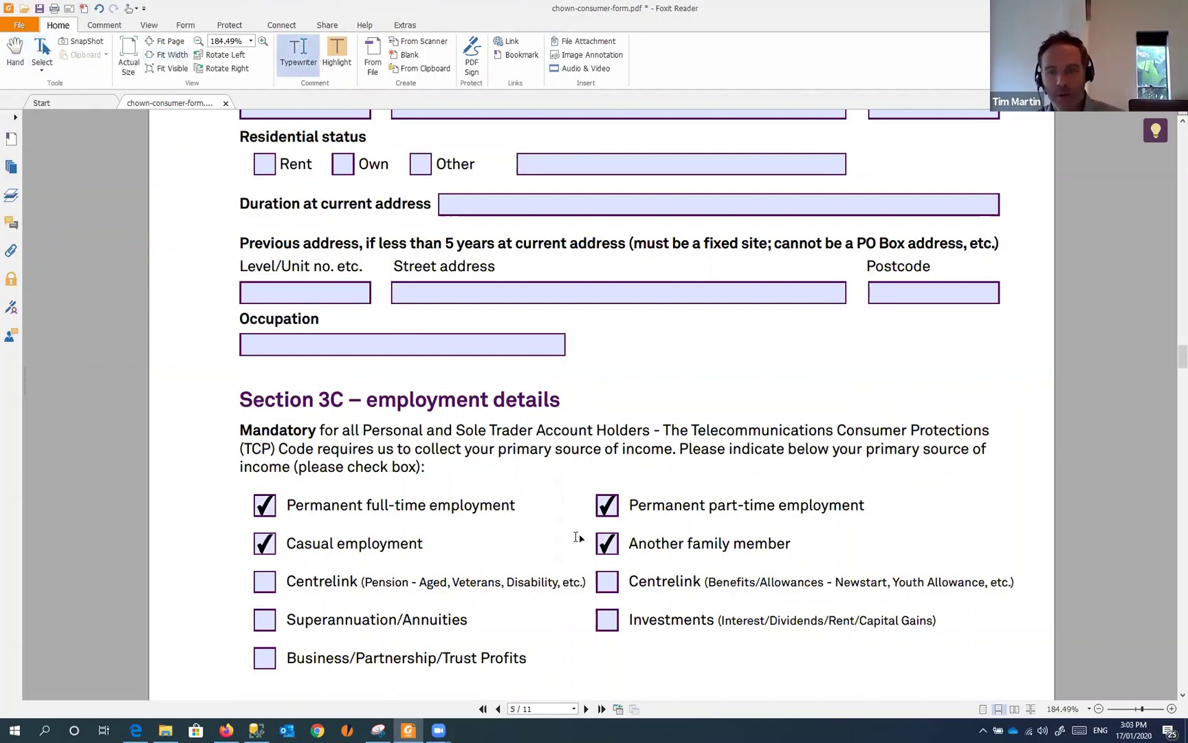
click(605, 584)
text(X)
click(606, 621)
text(X)
click(264, 620)
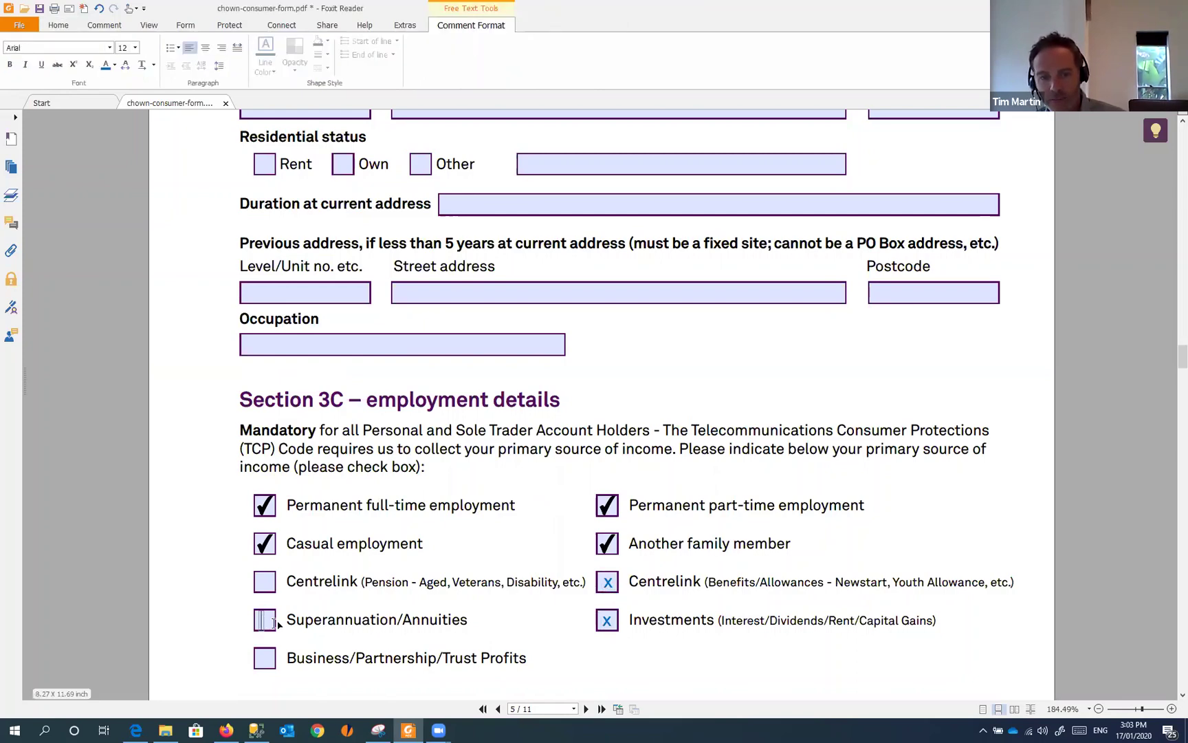
text(X)
click(265, 583)
text(X)
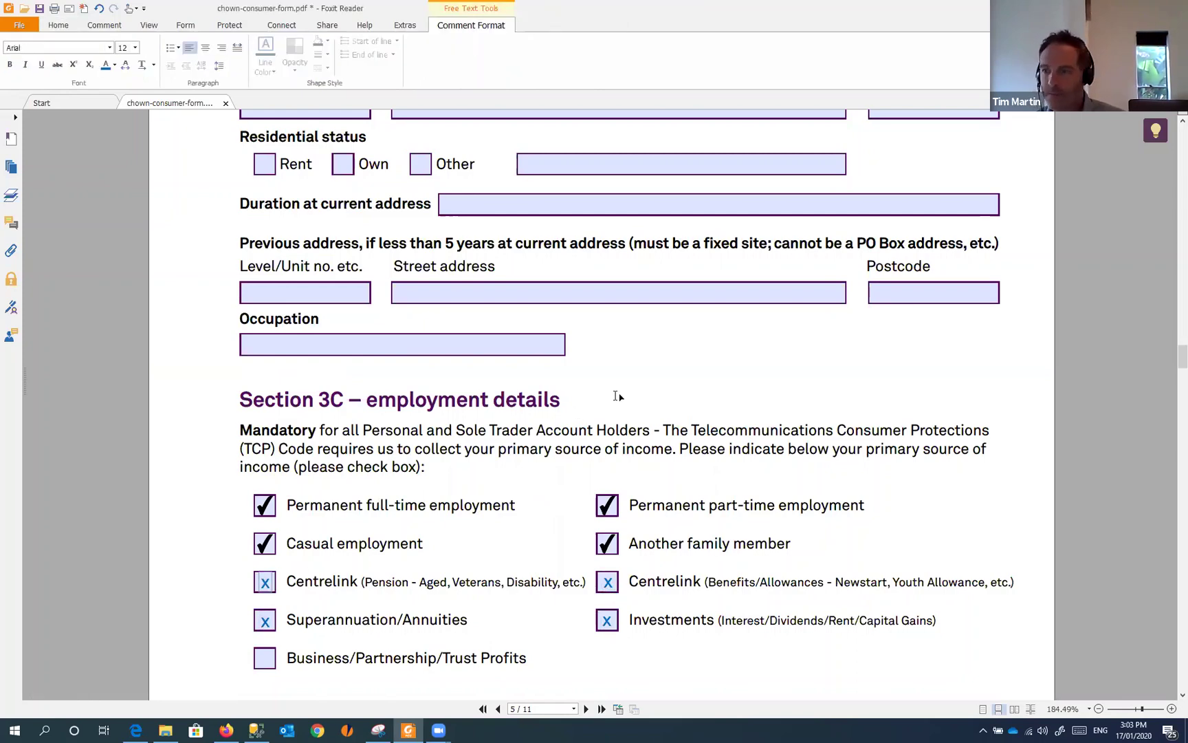
- Scroll through pages 5–10 and back up to page 8's new-owner signature fields
scroll(648, 323, down, 1)
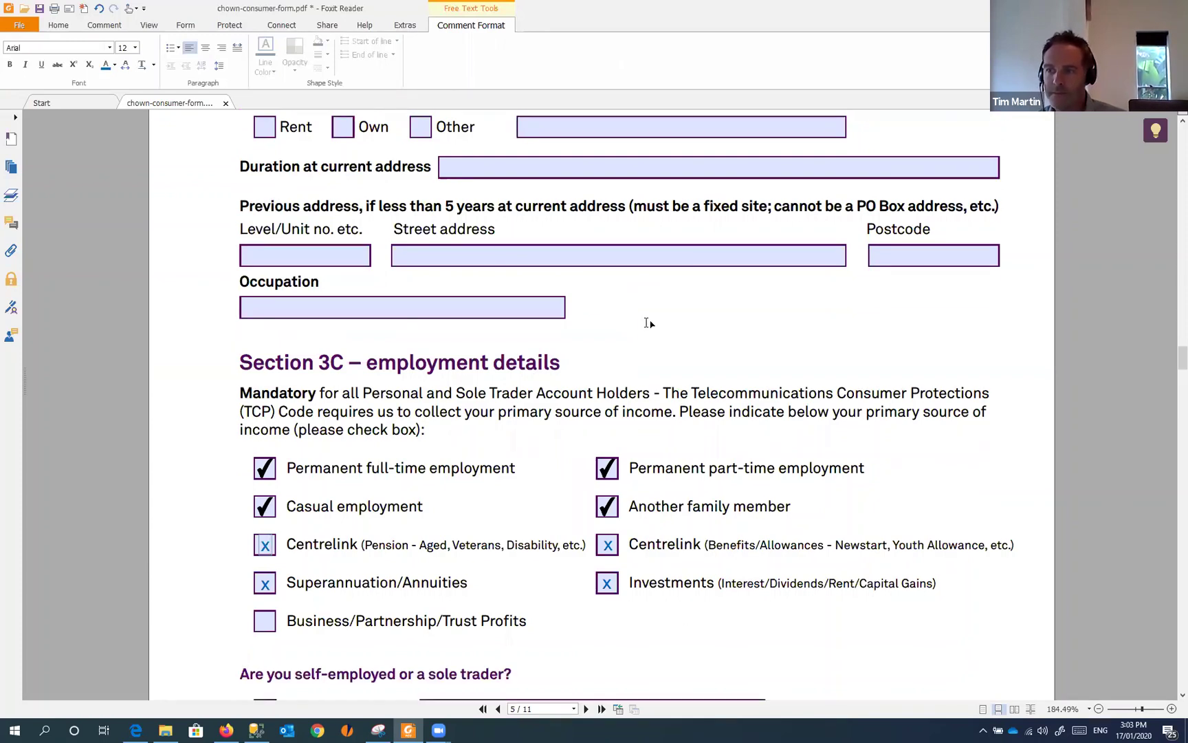
scroll(648, 323, down, 4)
scroll(571, 309, down, 2)
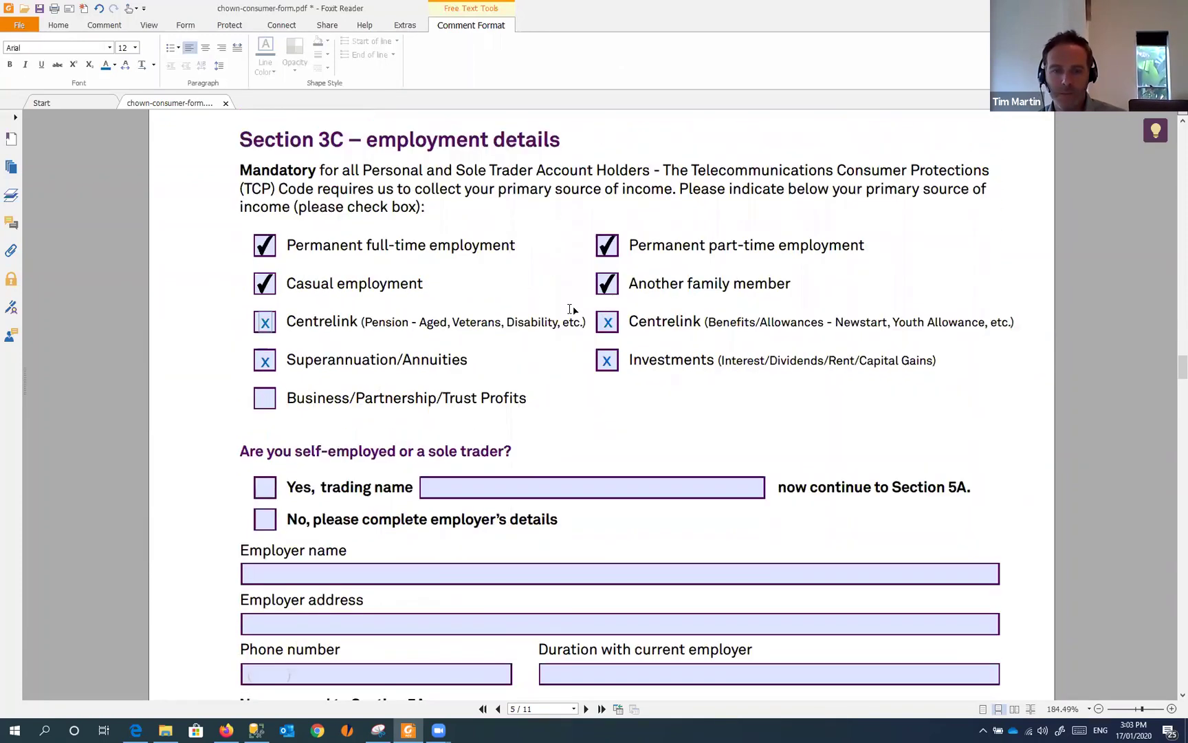
scroll(571, 310, down, 6)
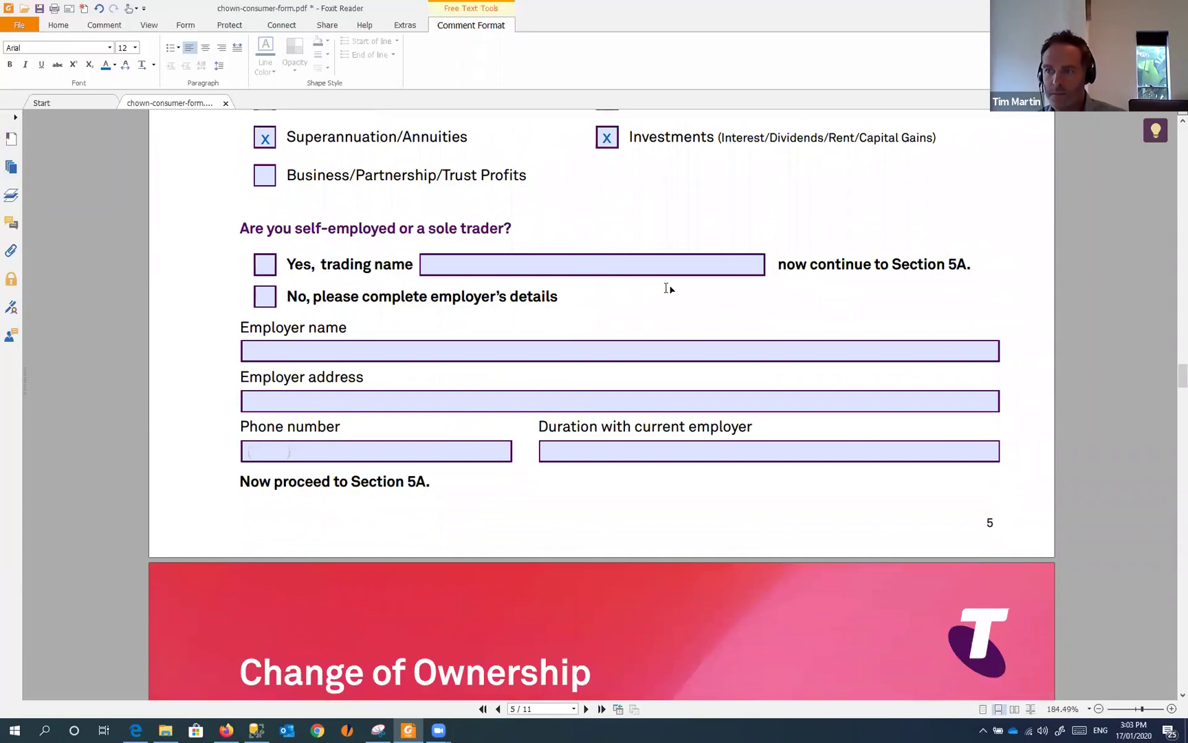
scroll(667, 289, down, 15)
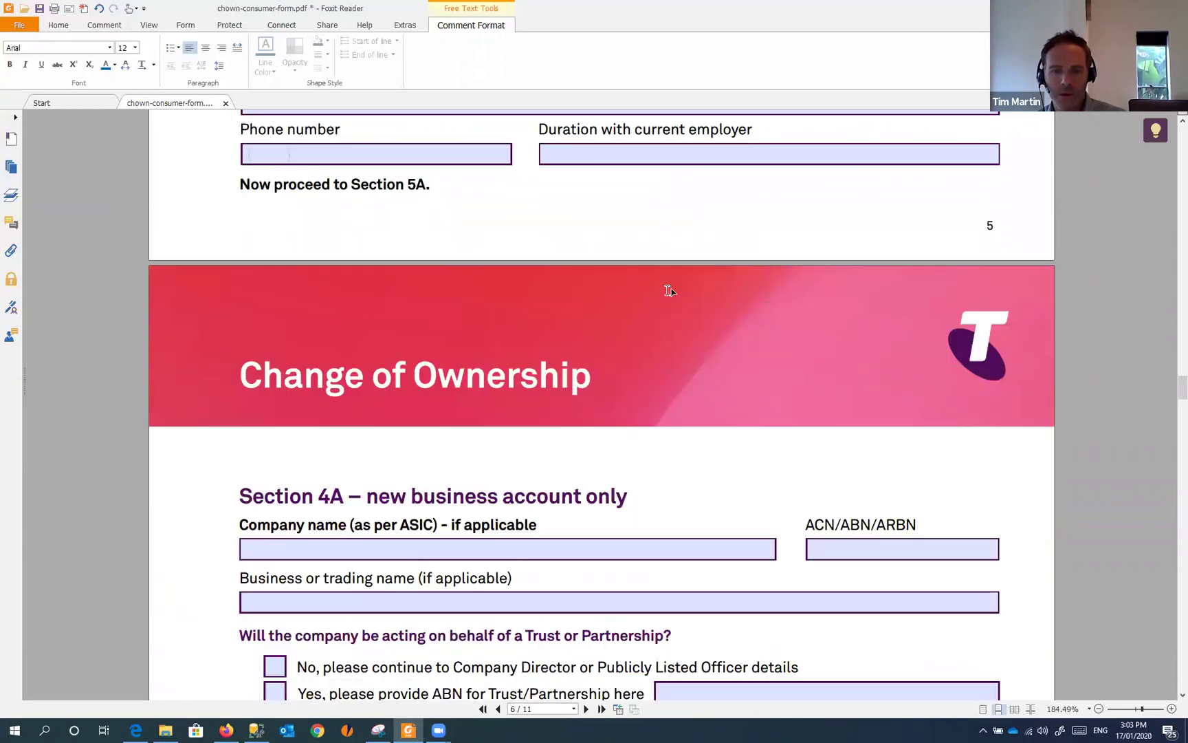
scroll(674, 294, down, 6)
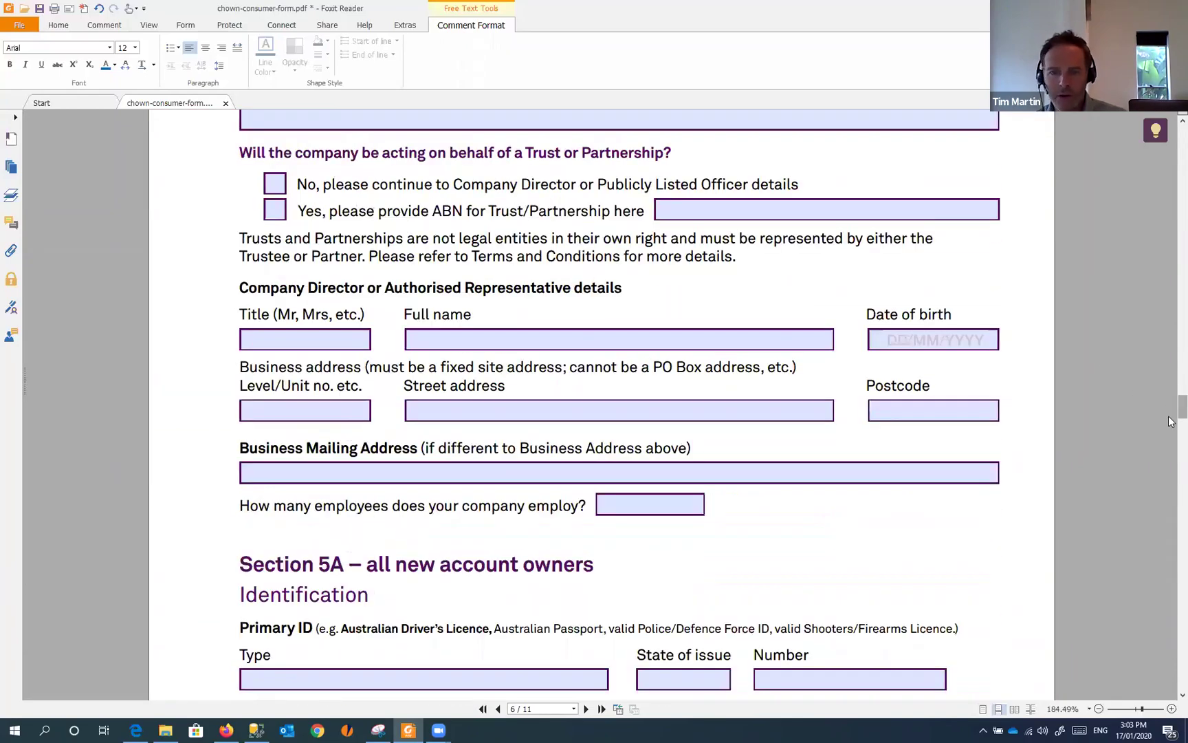
scroll(1171, 434, down, 20)
drag(1171, 448, 1169, 515)
scroll(292, 508, up, 15)
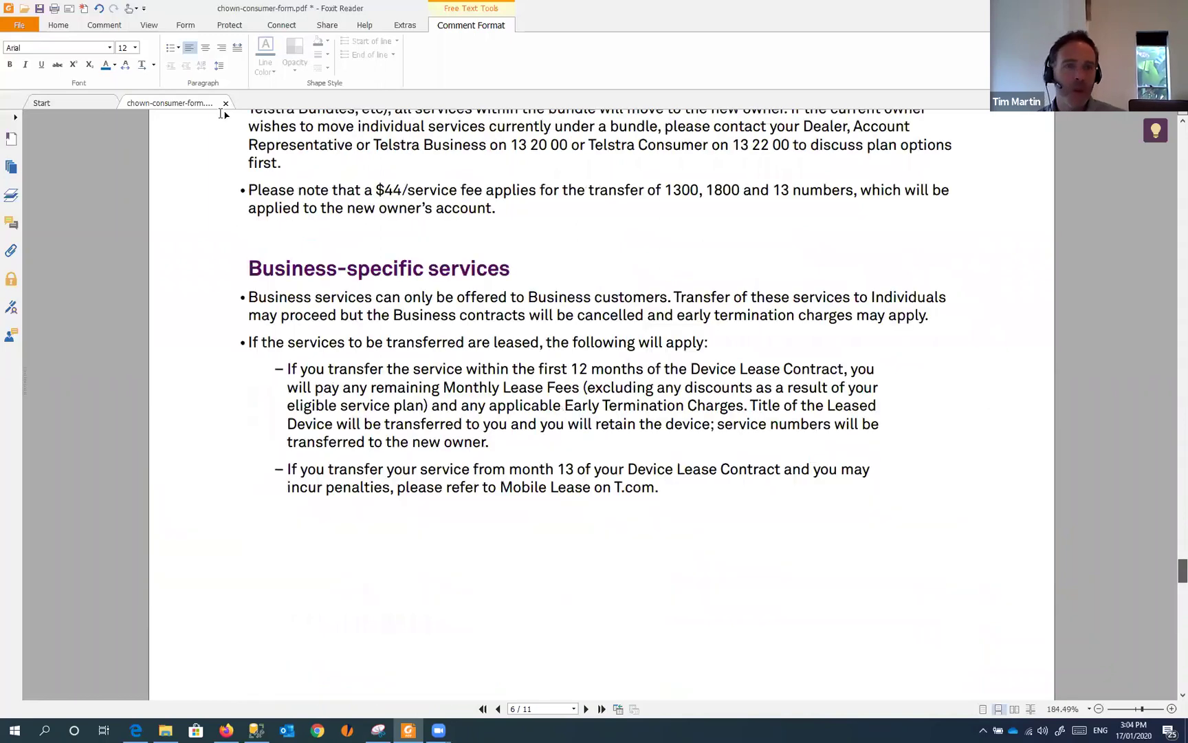
- Discard the empty Typewriter box and open PDF Sign to see the saved signatures
click(62, 27)
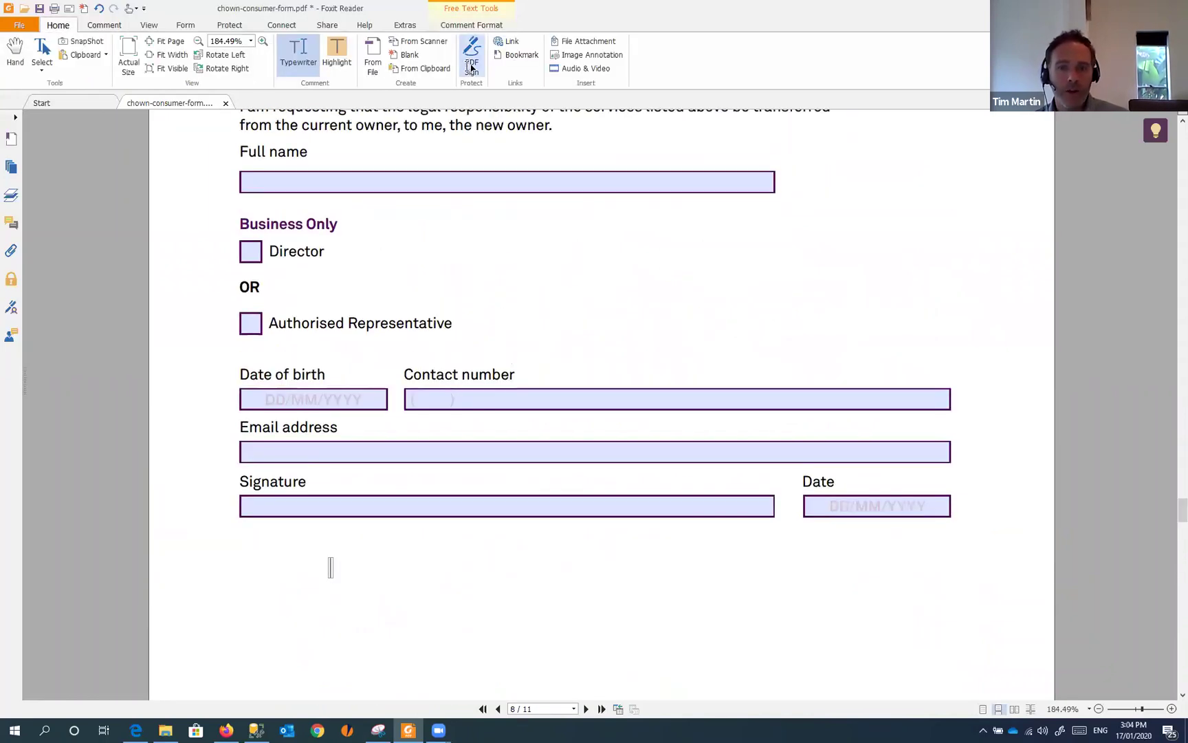
key(Escape)
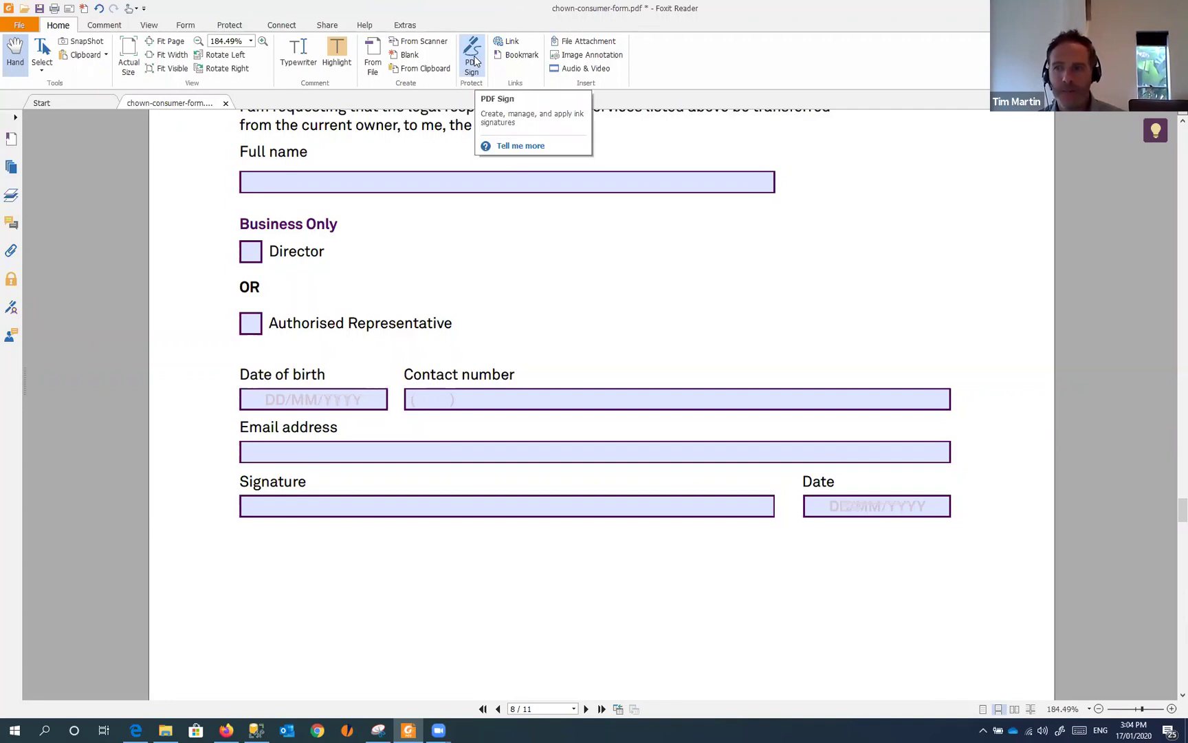
click(474, 58)
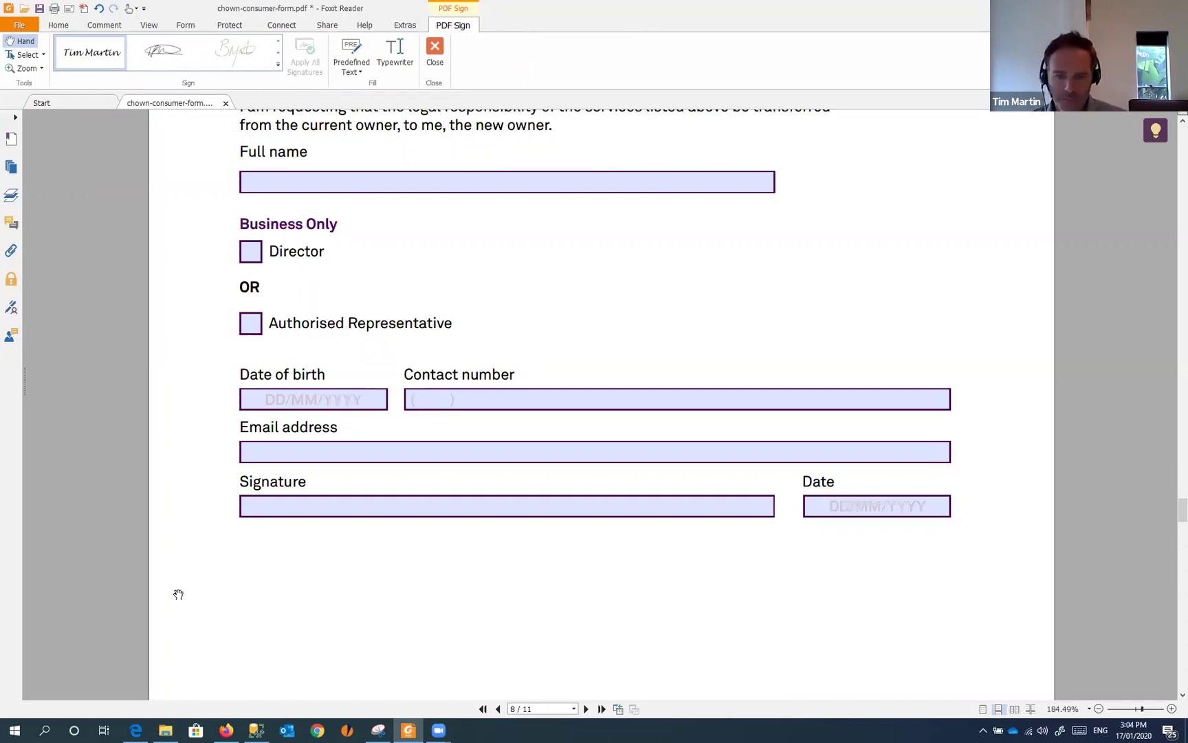
mouse_move(441, 720)
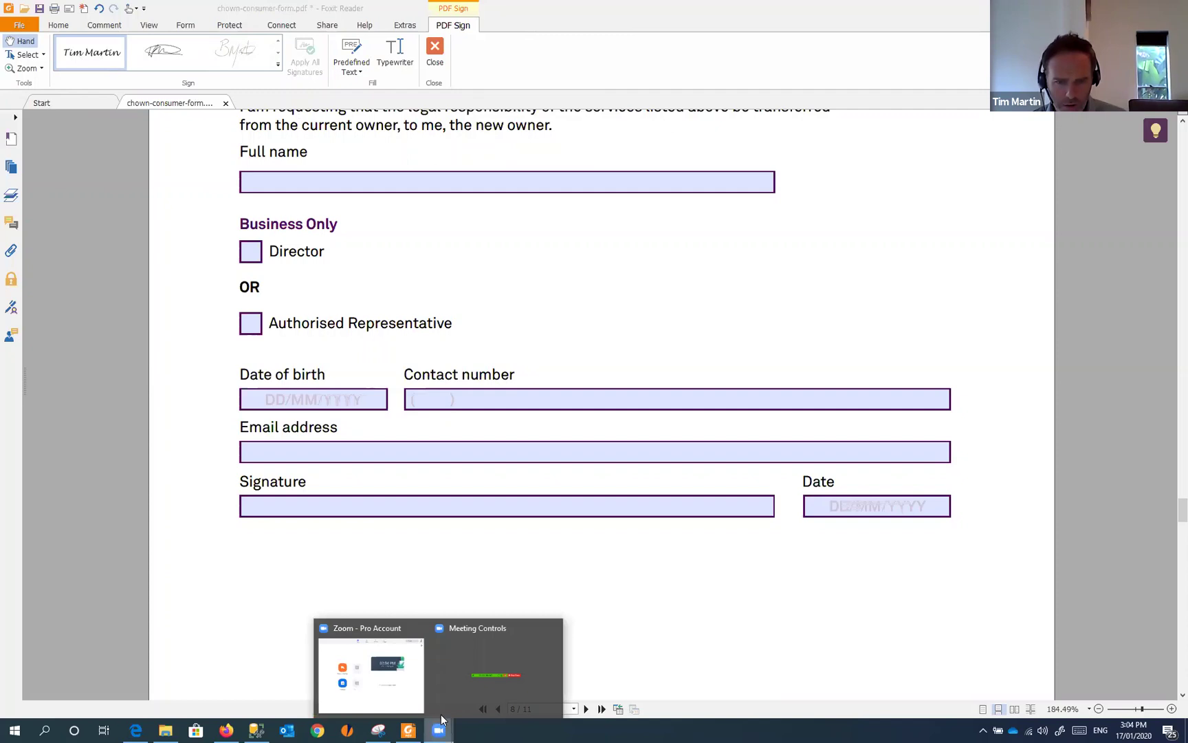
click(500, 692)
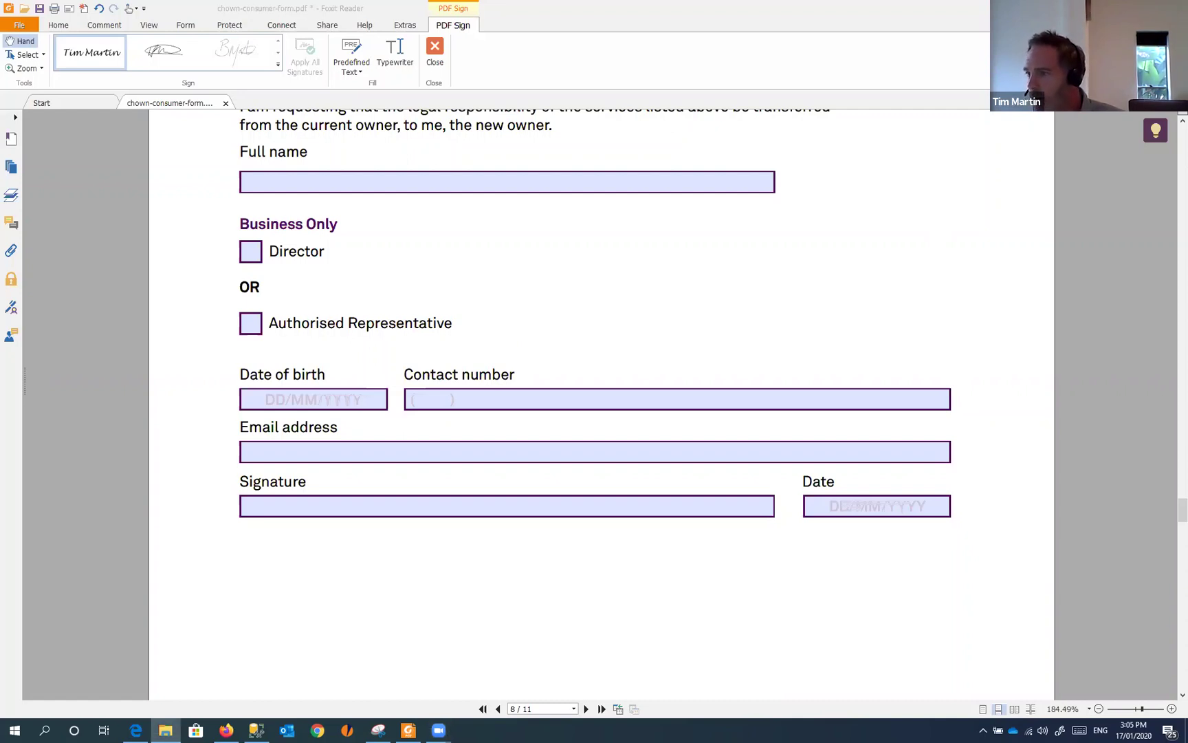
- Open IMG_0978.jpg from the Webinar folder in Photos, shrinking the window beside the form
click(165, 730)
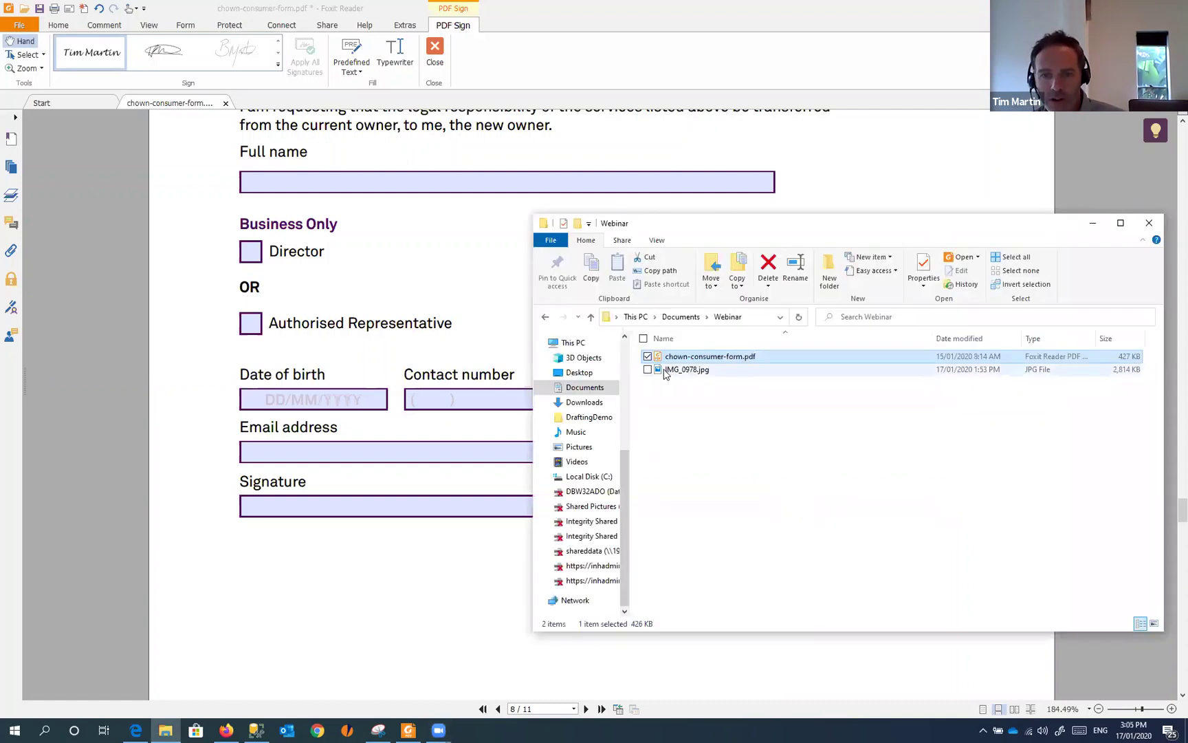
click(664, 373)
double_click(665, 371)
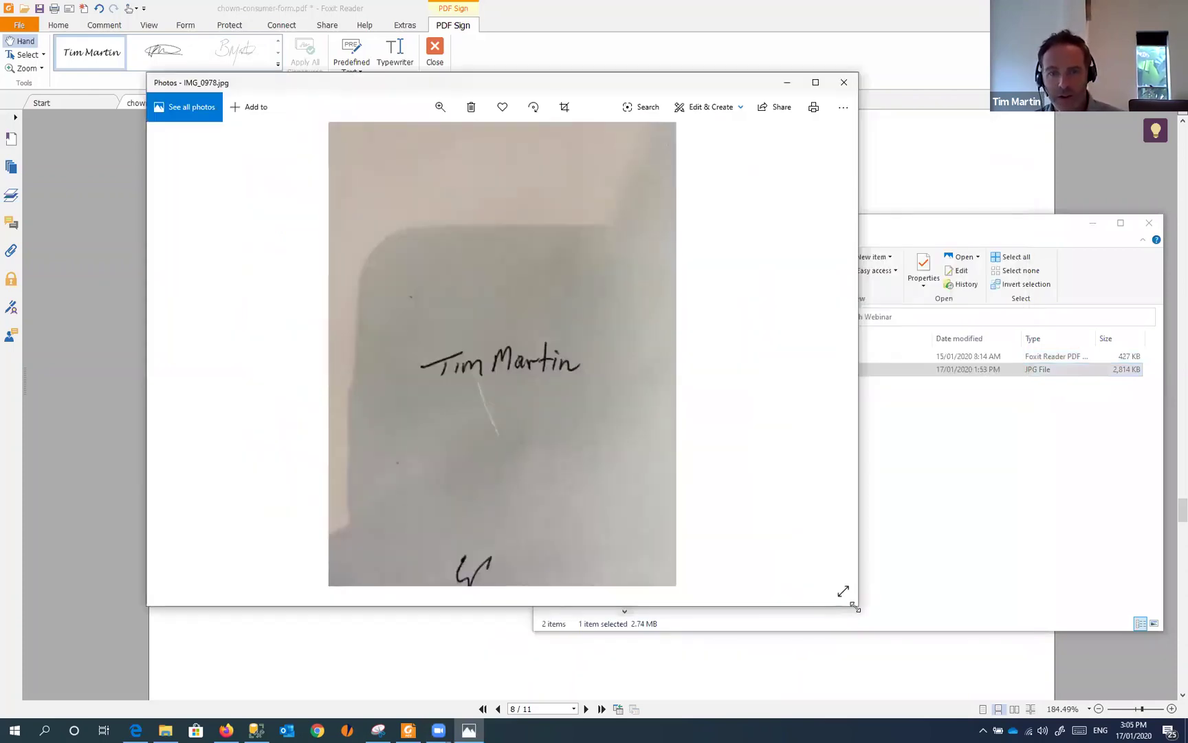
drag(855, 607, 676, 478)
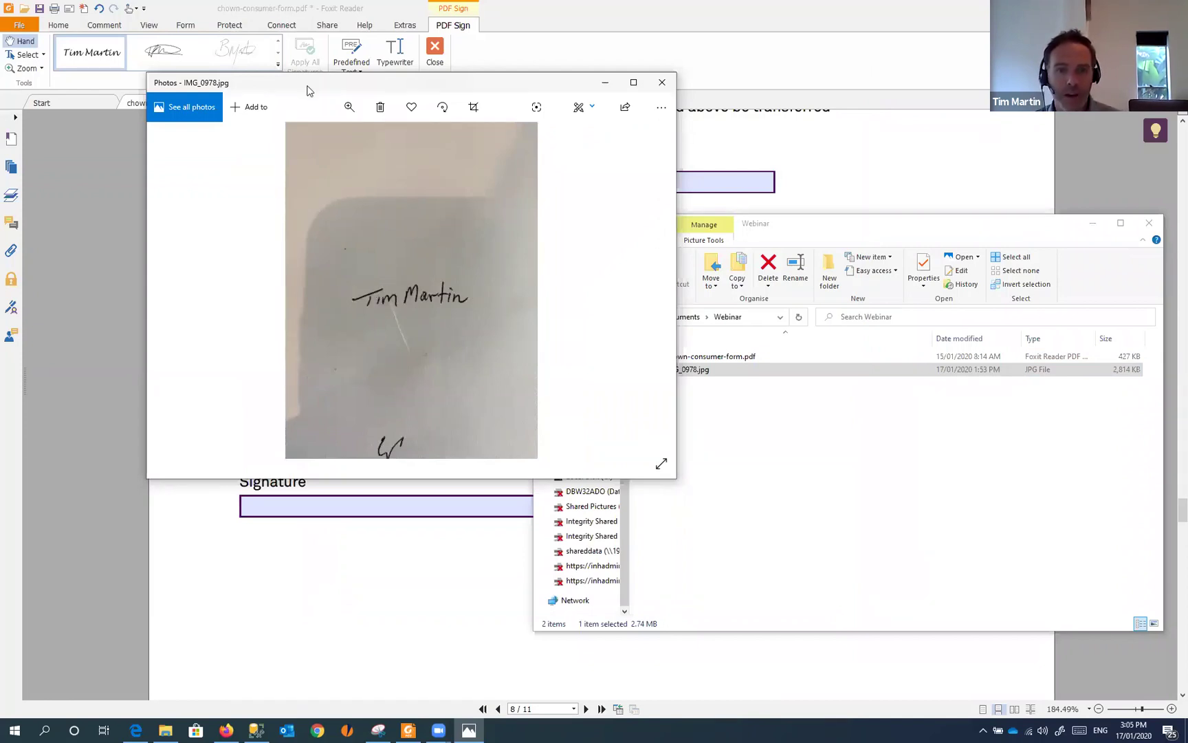
drag(447, 131, 588, 173)
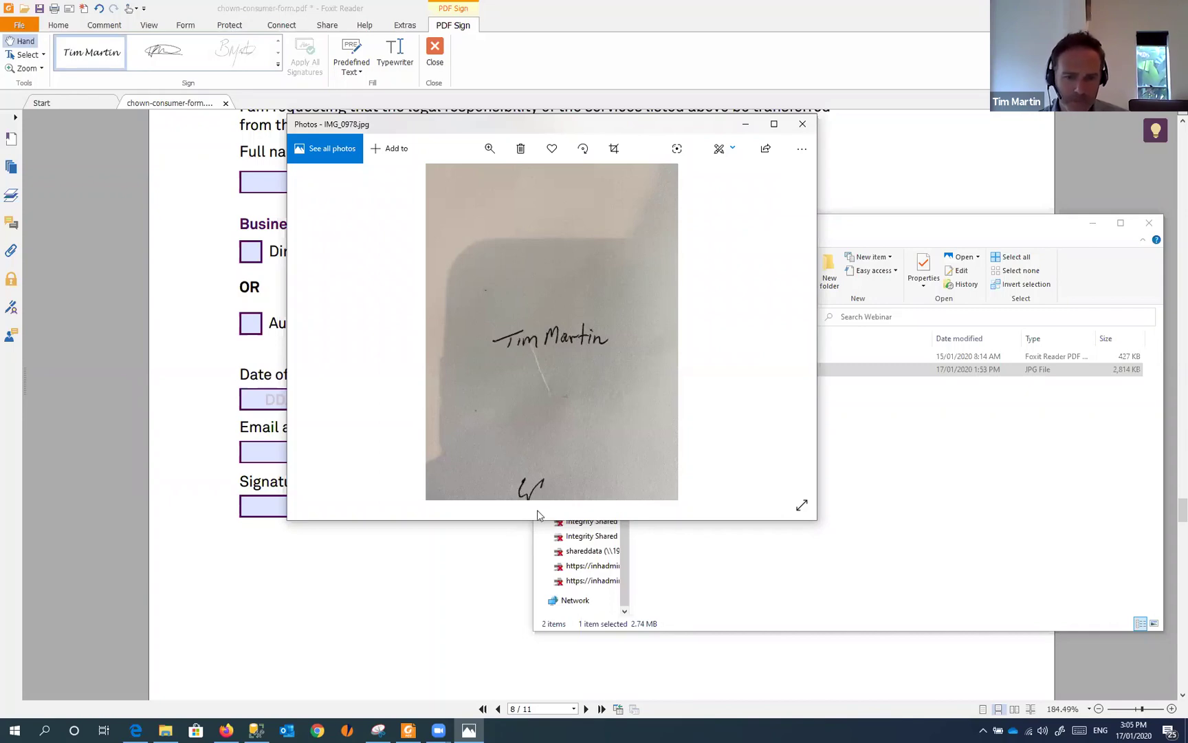
- Close the earlier signature snip without saving it
click(378, 731)
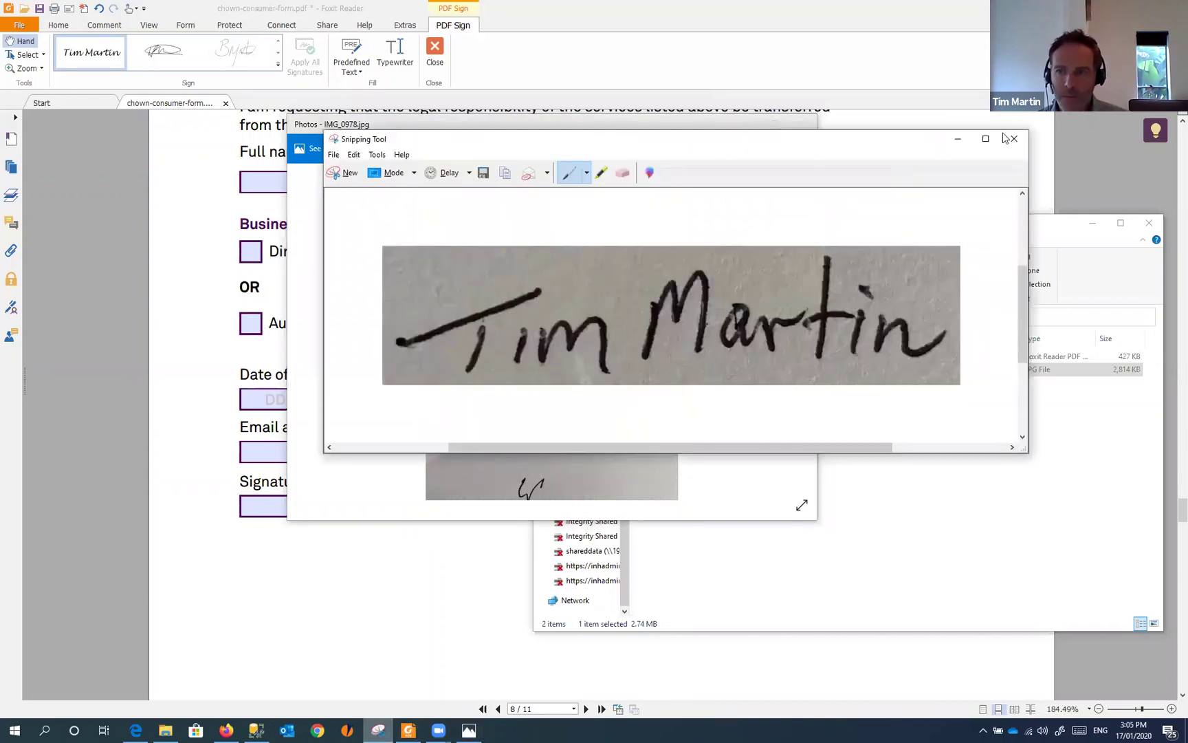
click(1014, 139)
click(728, 305)
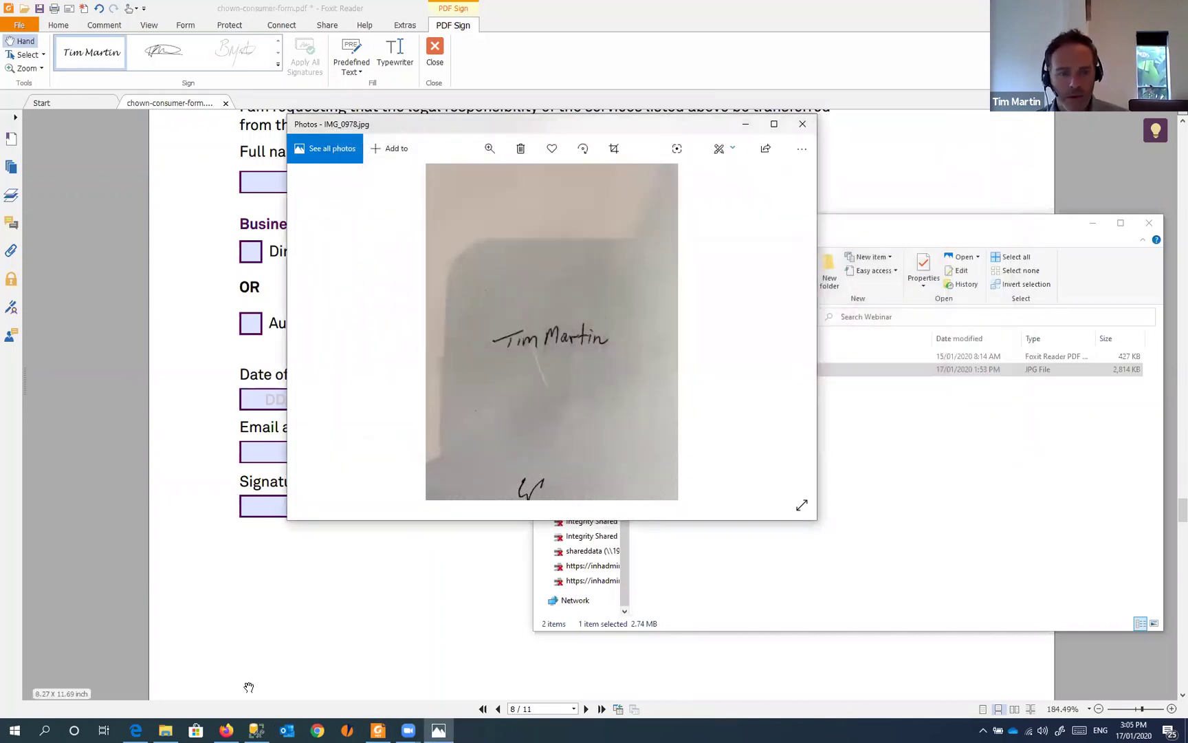
- Launch Snipping Tool from a Start search for 'snip' and place it upper right
click(15, 729)
text(snip)
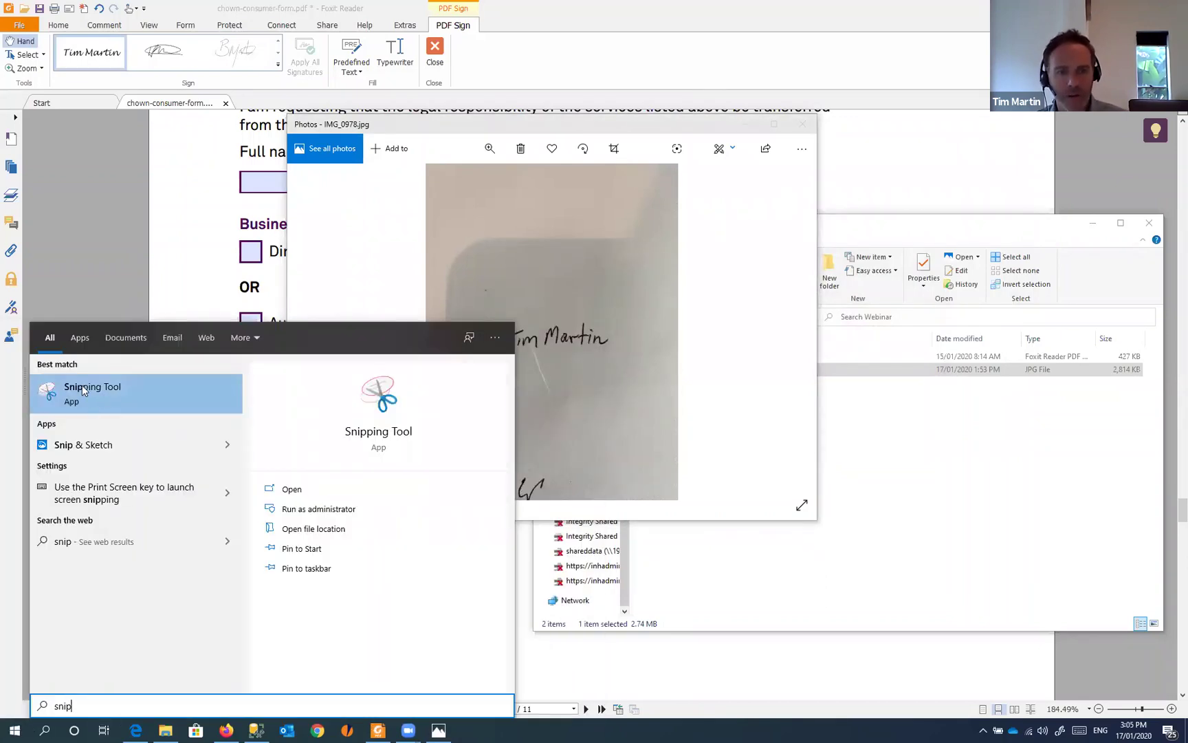
click(85, 393)
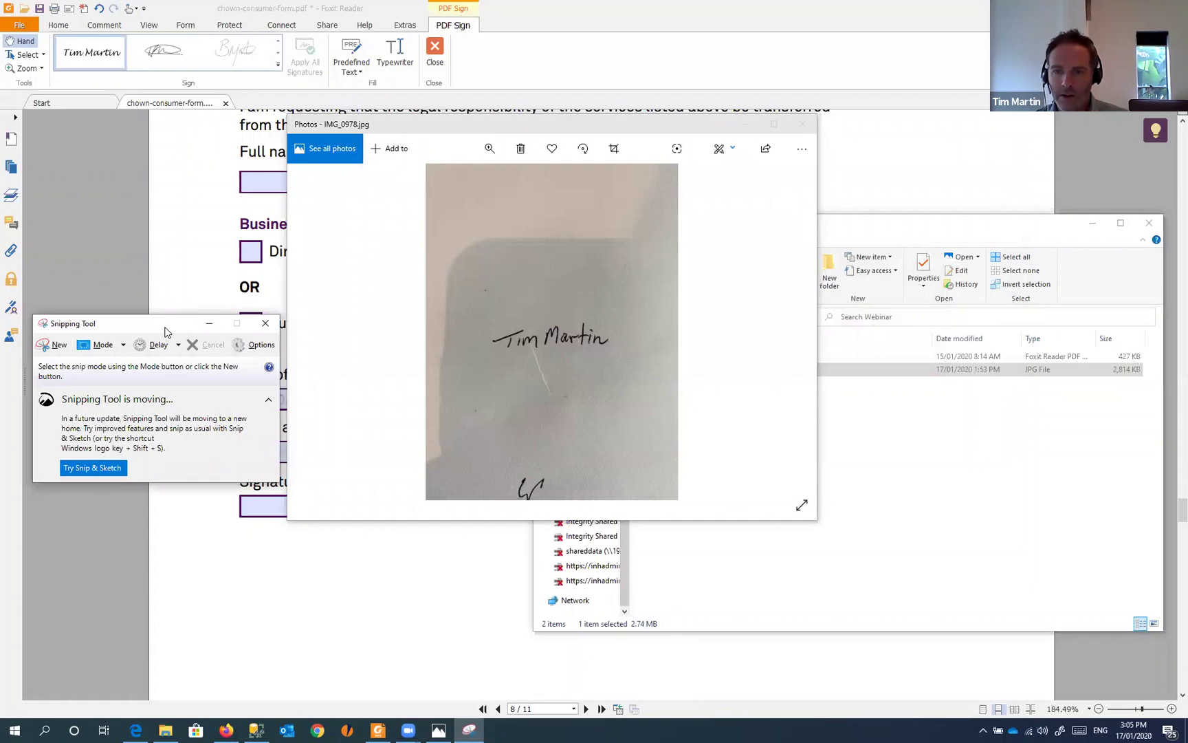
drag(165, 332, 954, 214)
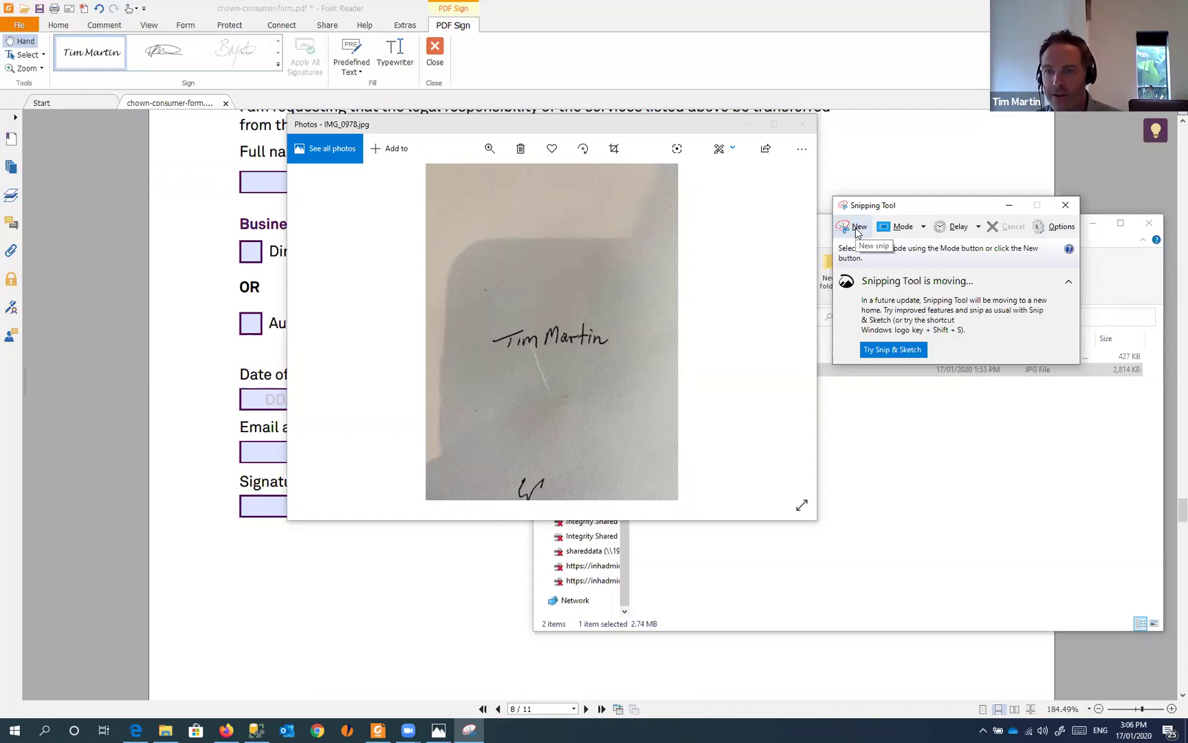
- Snip just the handwritten signature from the photo and copy it to the clipboard
click(856, 233)
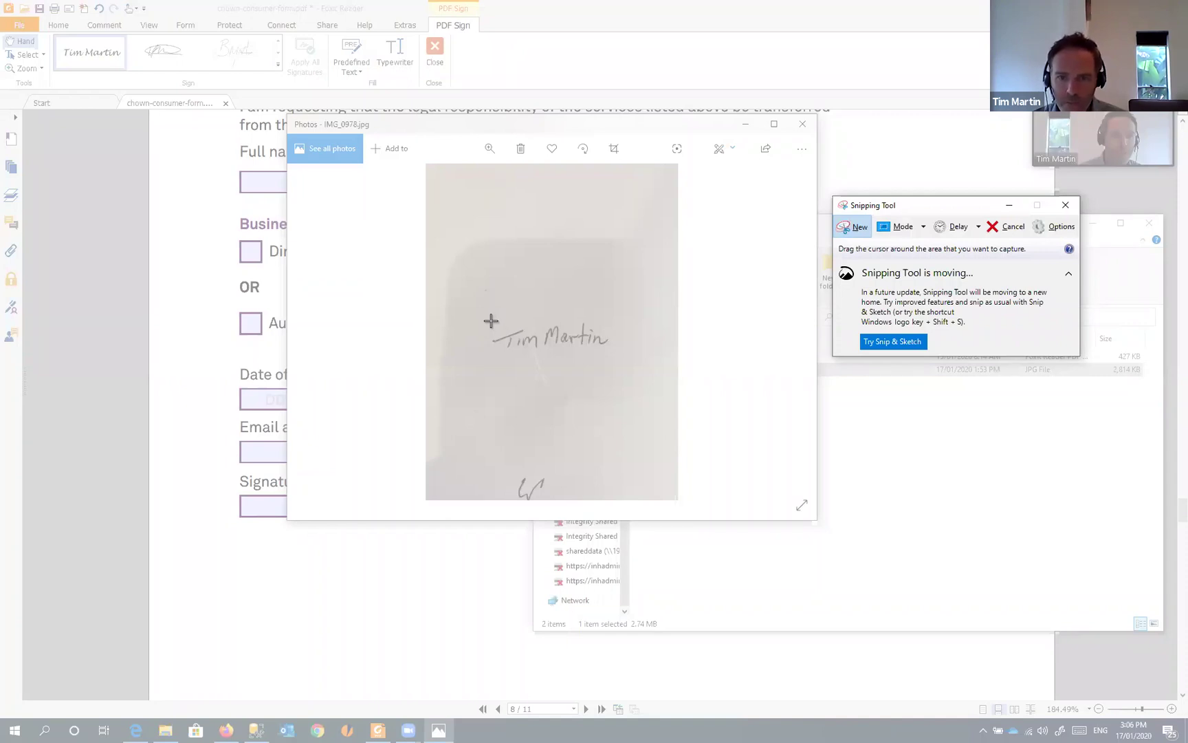
drag(491, 321, 612, 351)
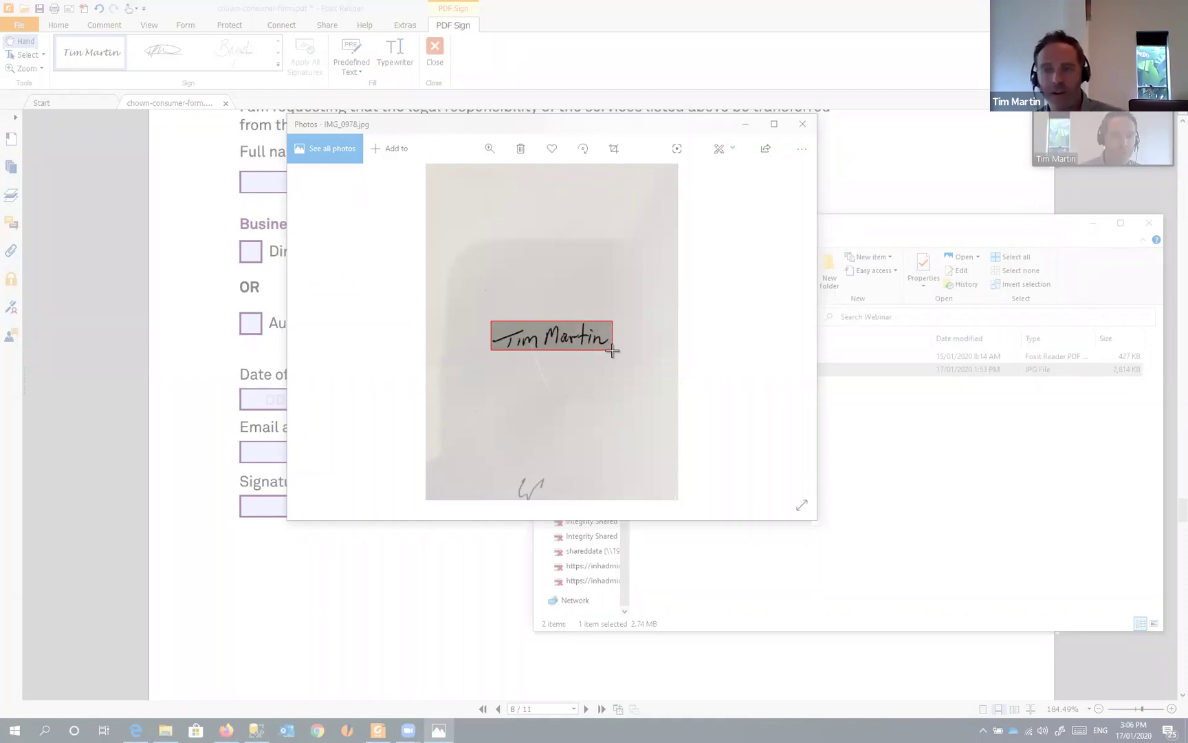
drag(613, 350, 614, 351)
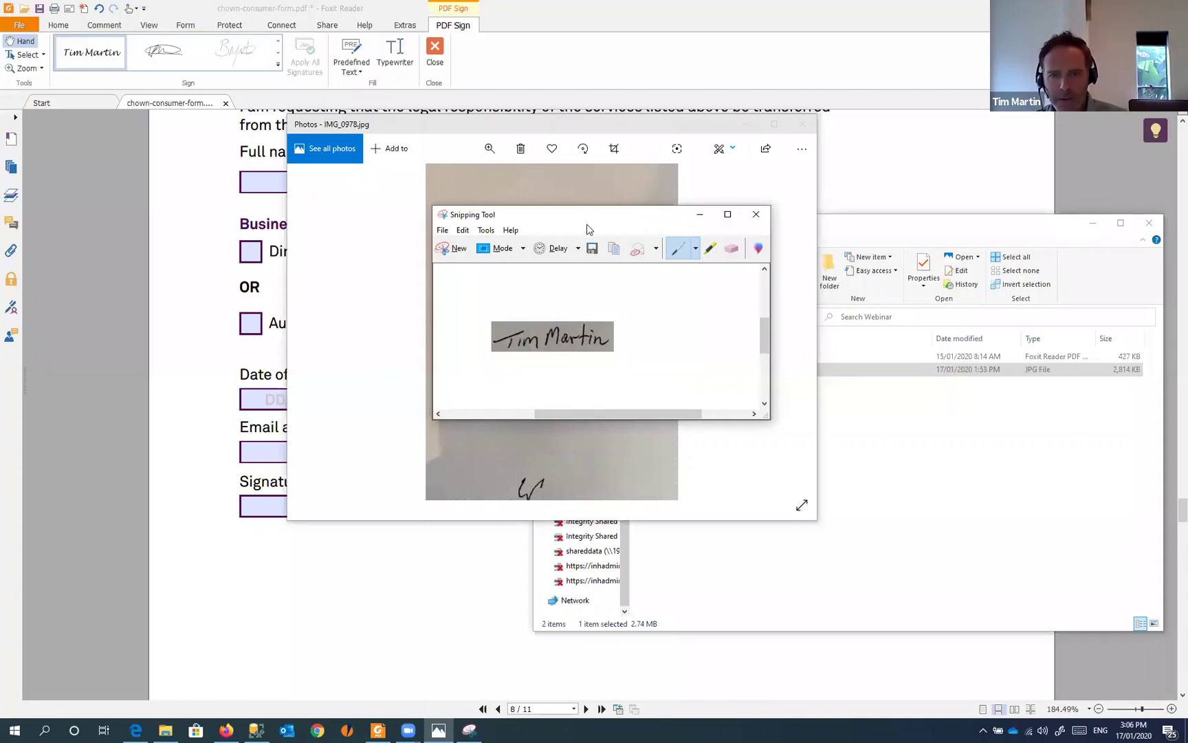
drag(588, 228, 842, 206)
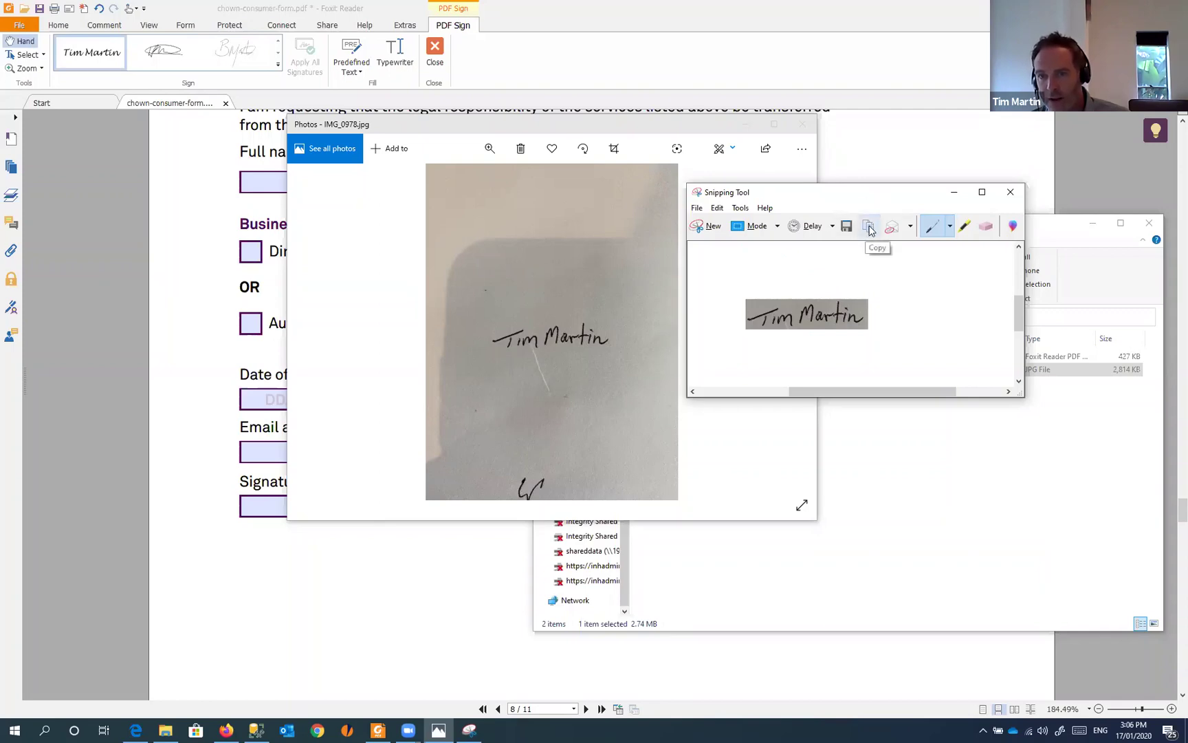
click(870, 229)
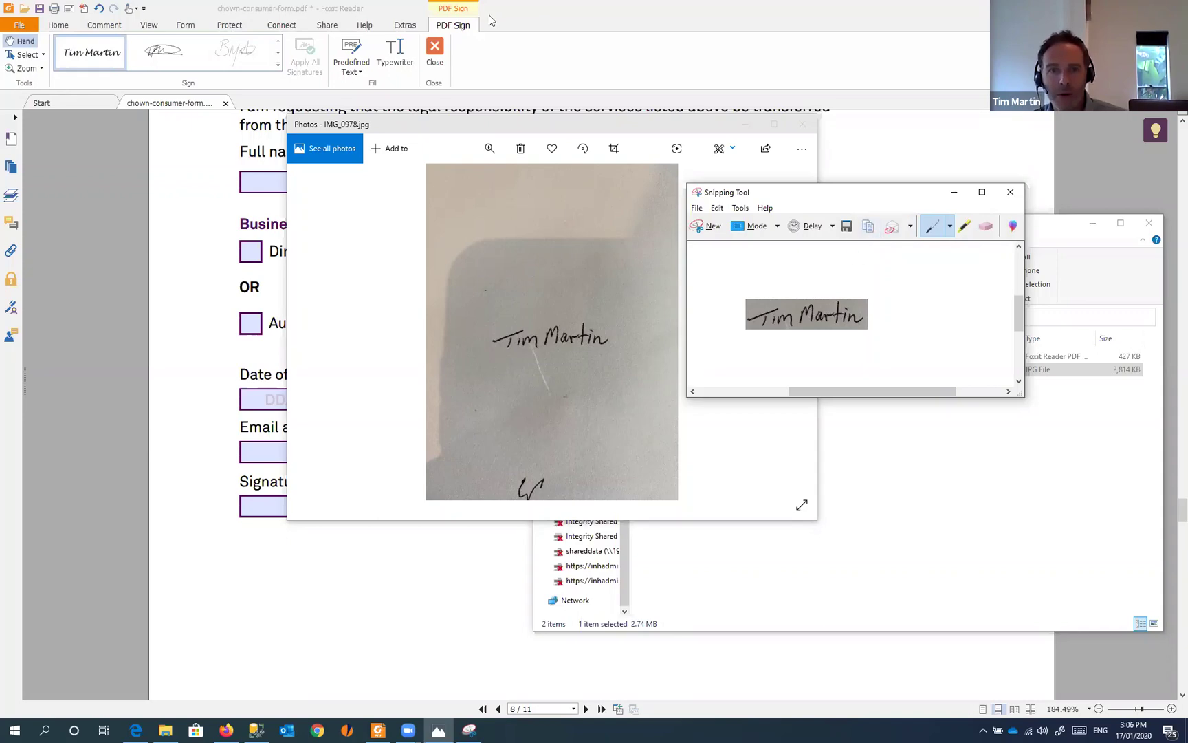
- In Foxit, open Create Signature from the Signature List and discard a trial drawn signature
click(509, 18)
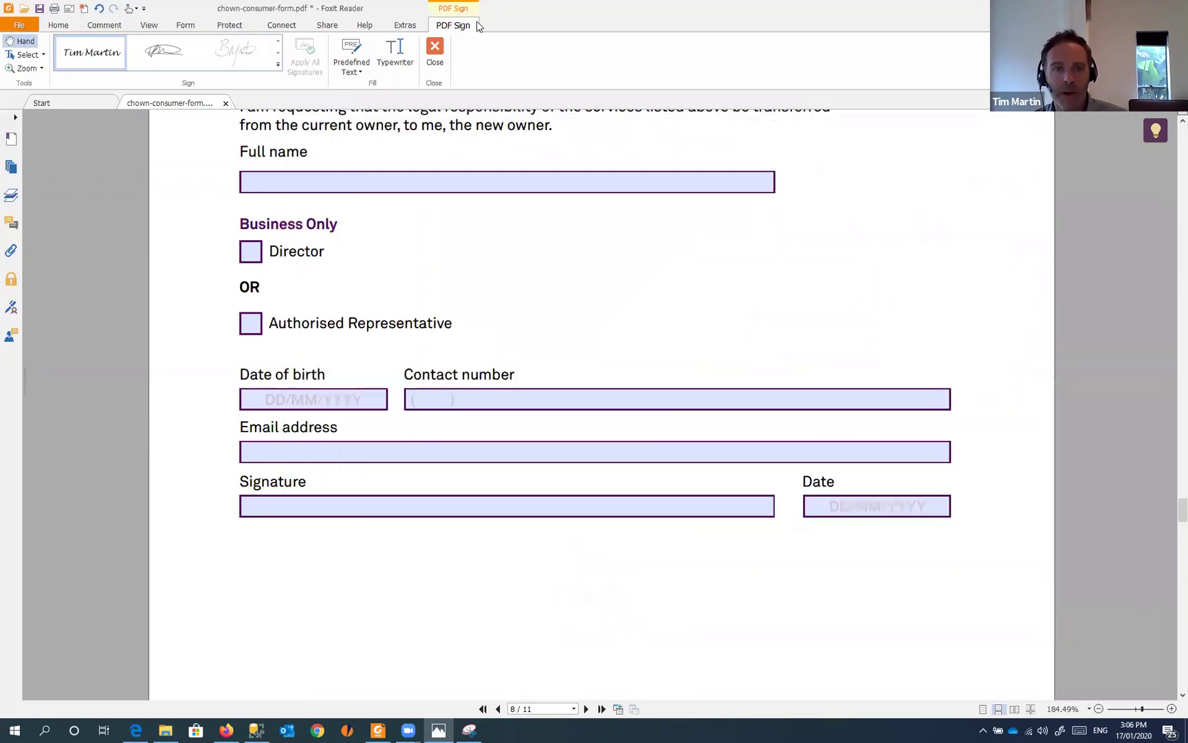
click(279, 66)
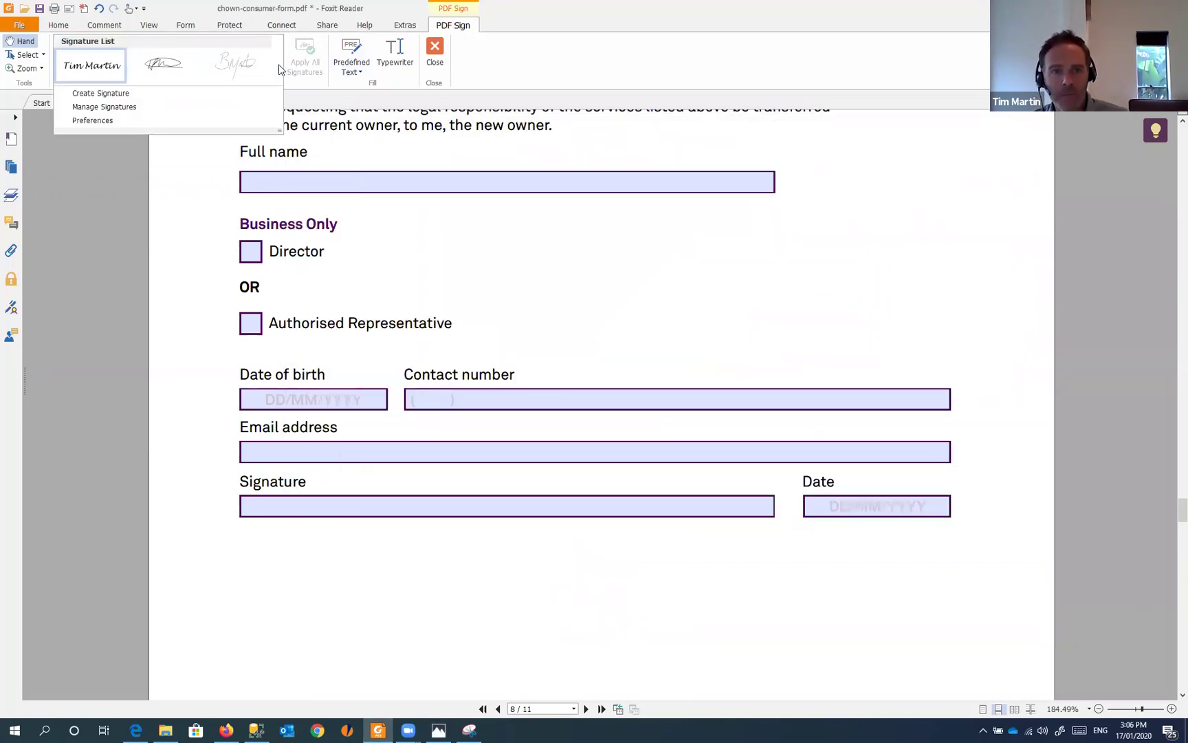
click(128, 93)
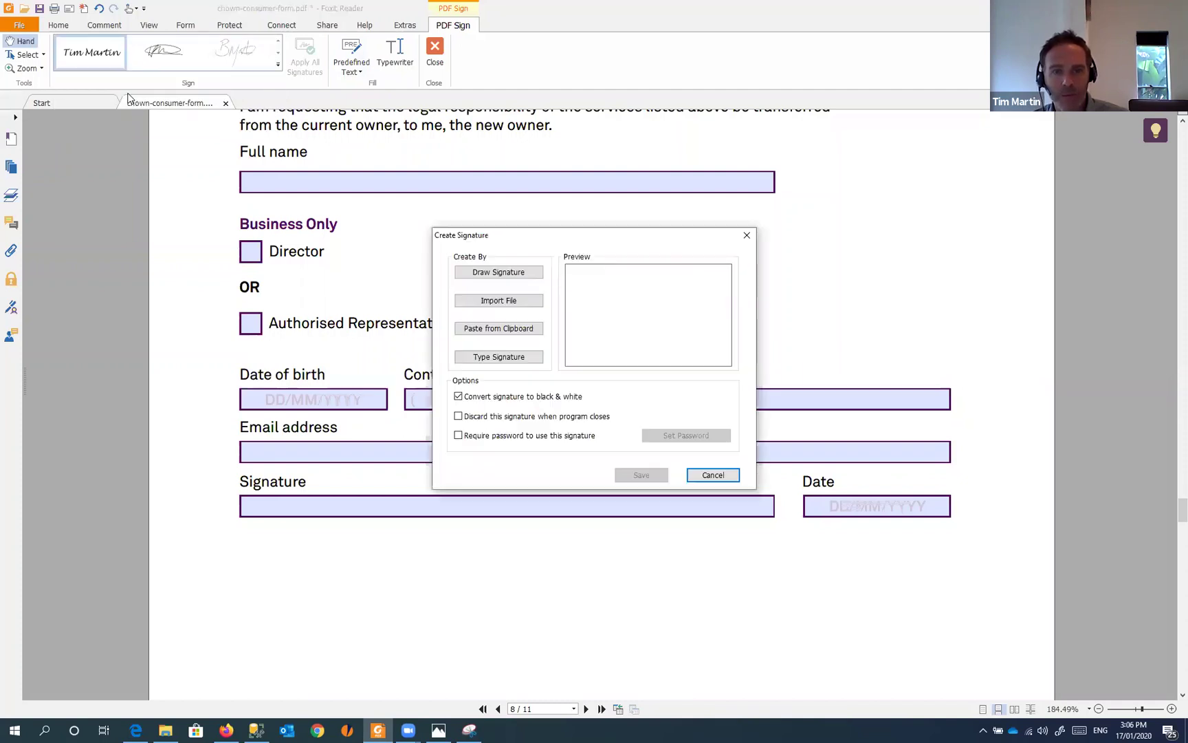
click(499, 272)
mouse_move(416, 276)
mouse_down()
mouse_move(512, 332)
mouse_move(499, 335)
mouse_move(558, 329)
mouse_up()
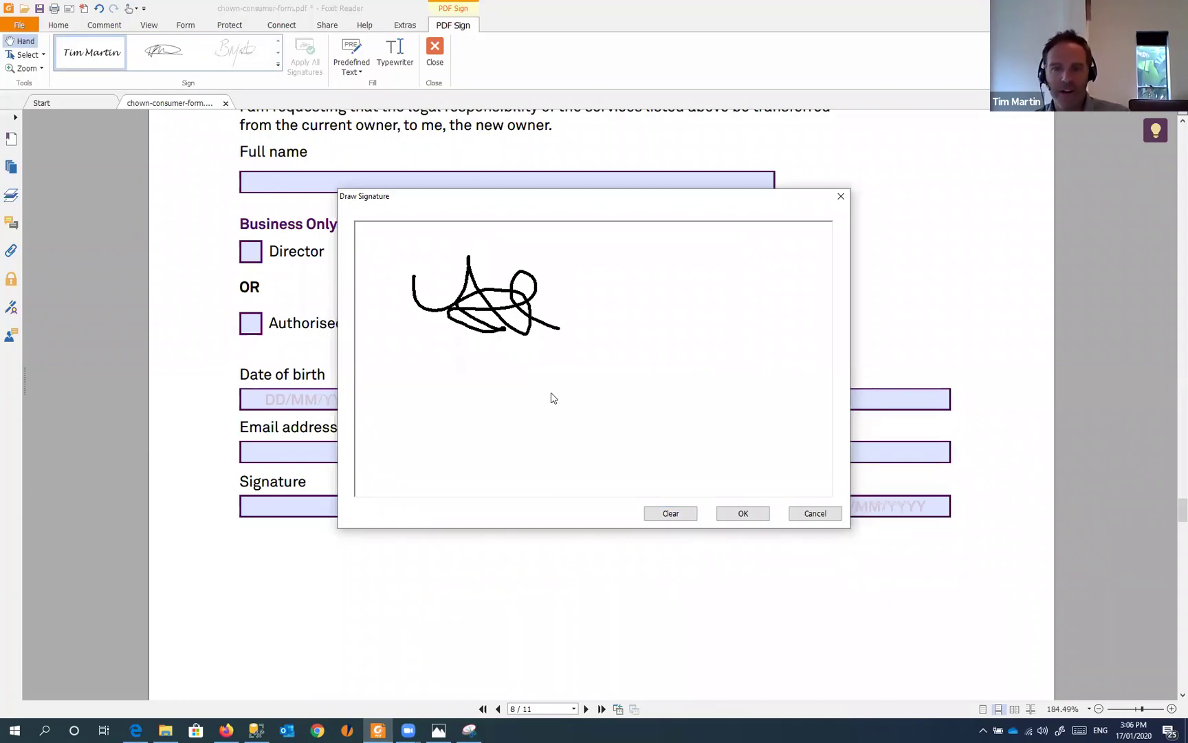
click(816, 514)
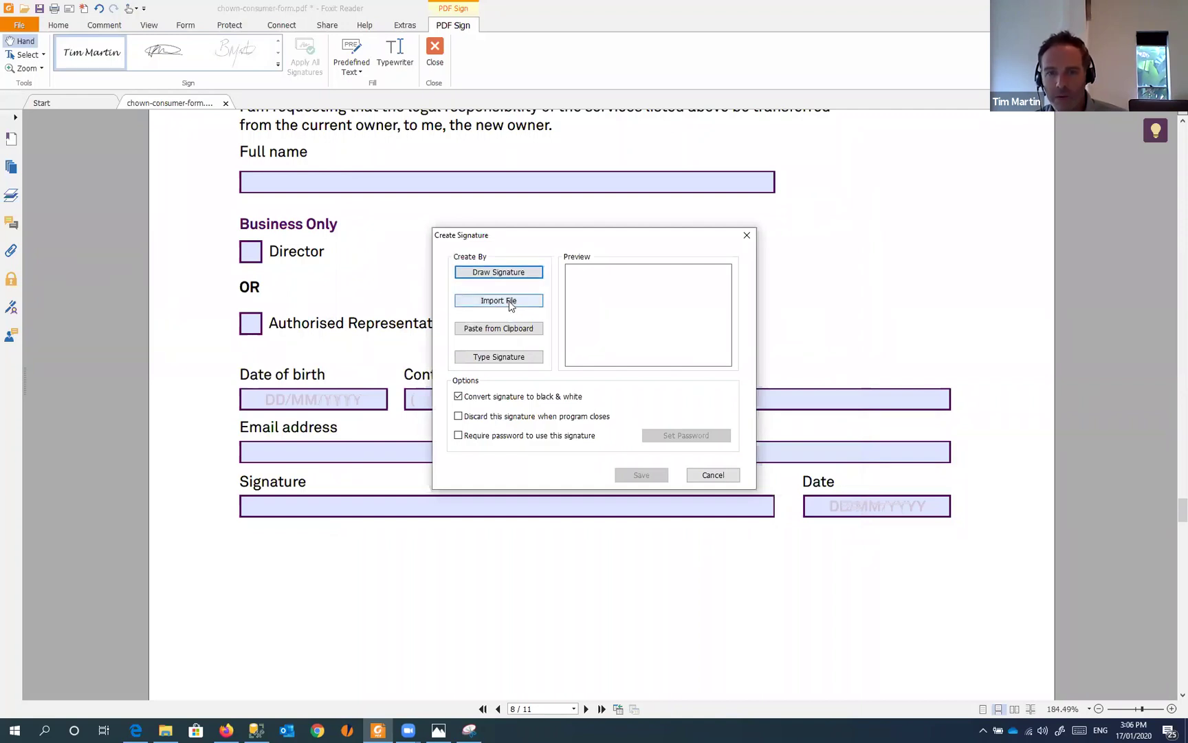
click(492, 360)
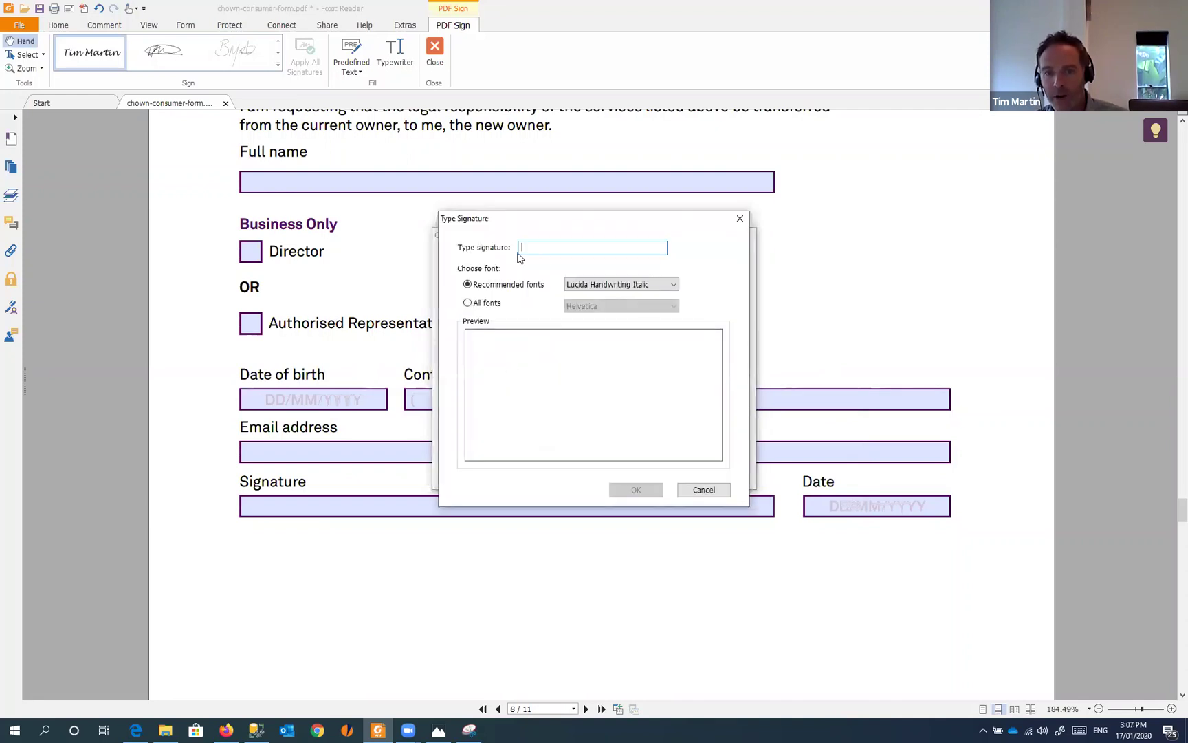
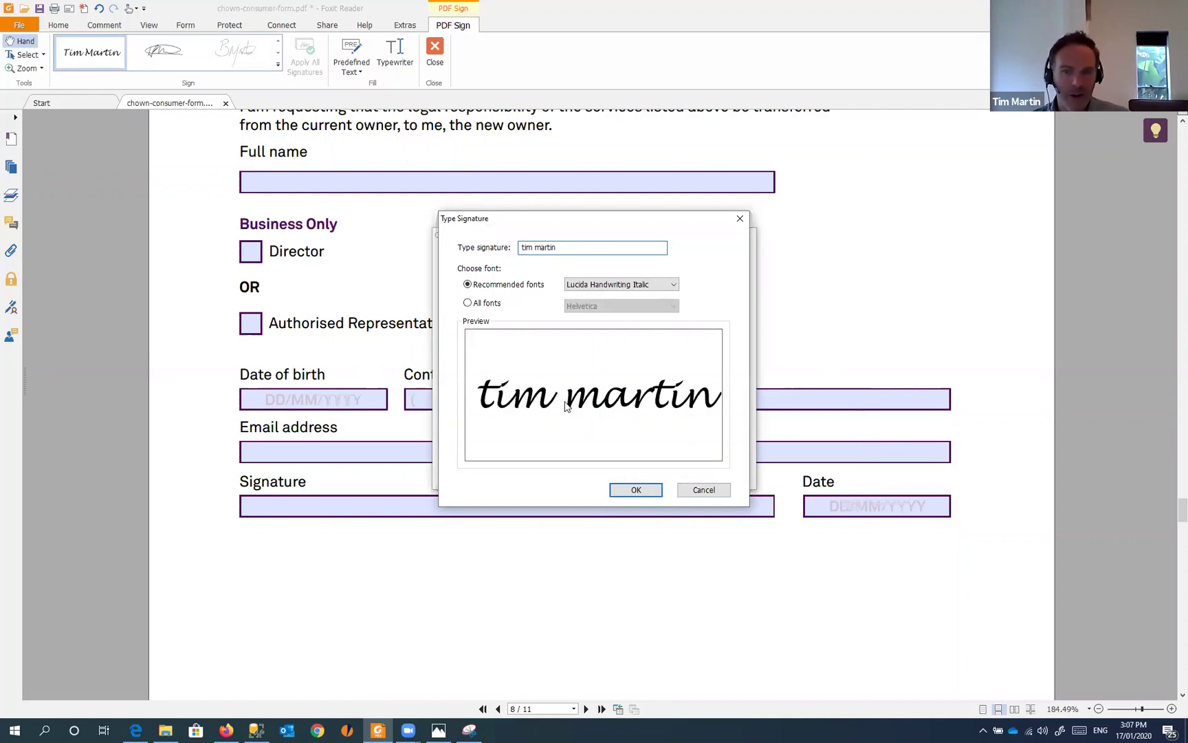
click(715, 490)
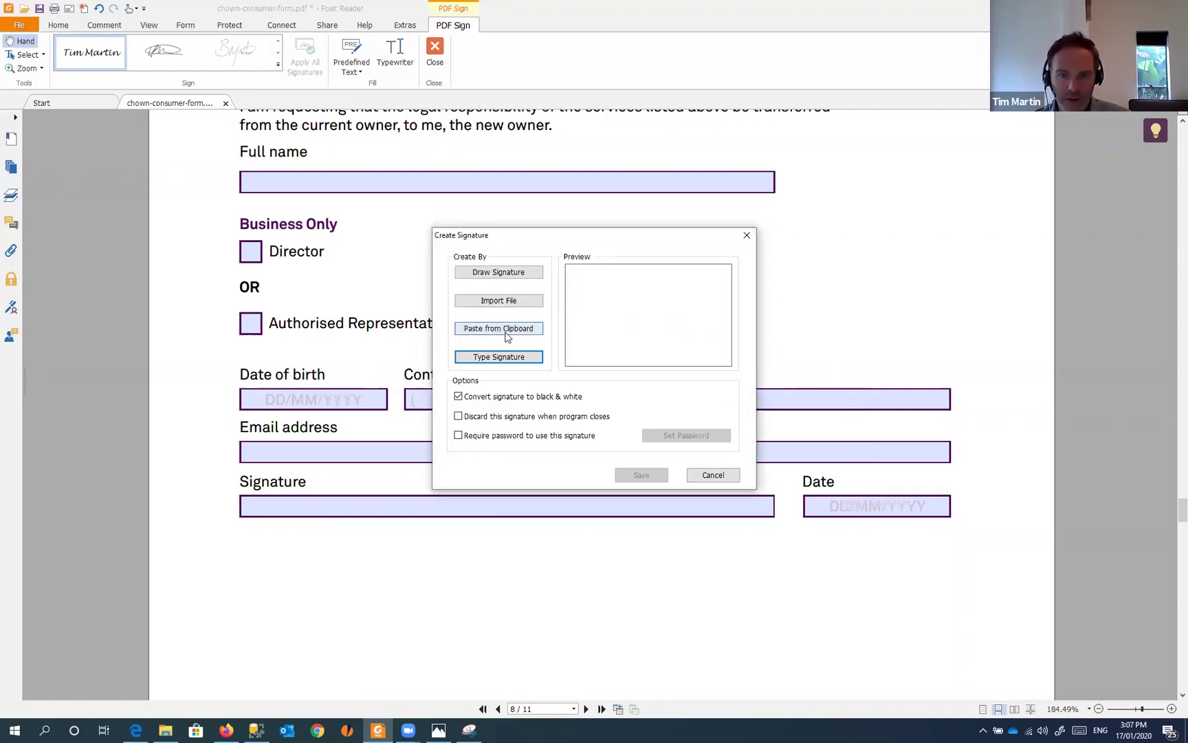
- Save the pasted clipboard signature and stamp it right of Authorised Representative on page 8
click(507, 335)
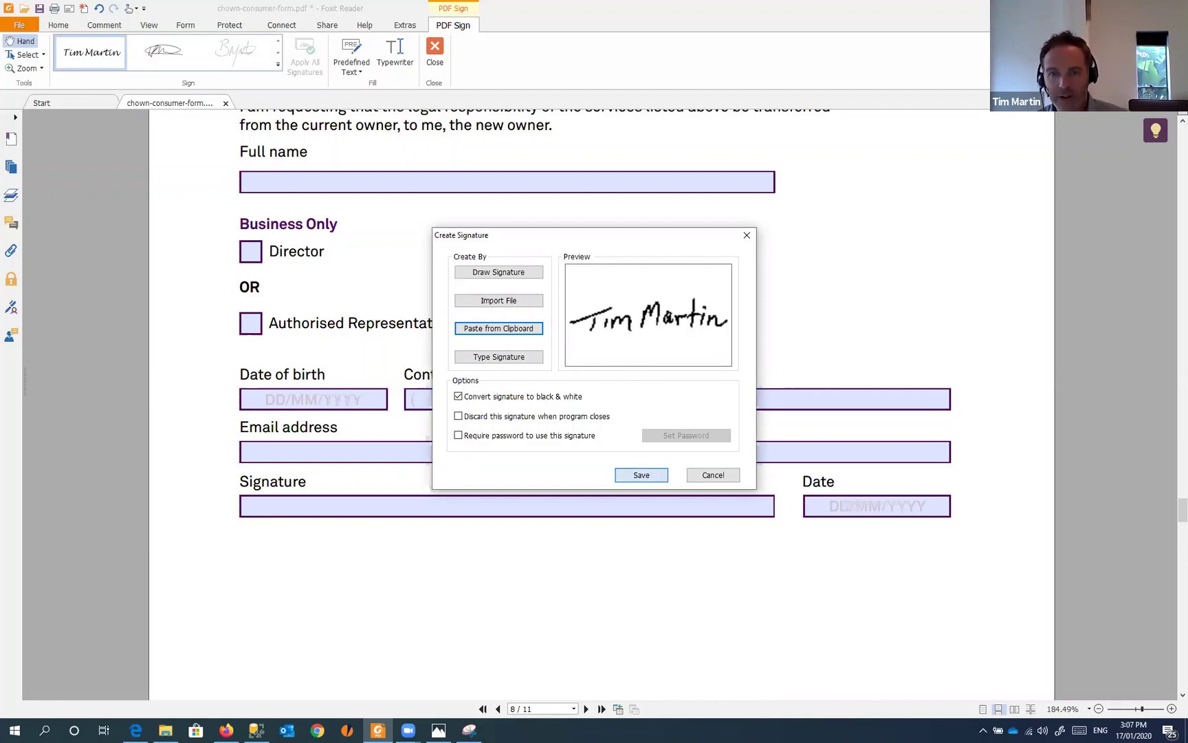
click(654, 476)
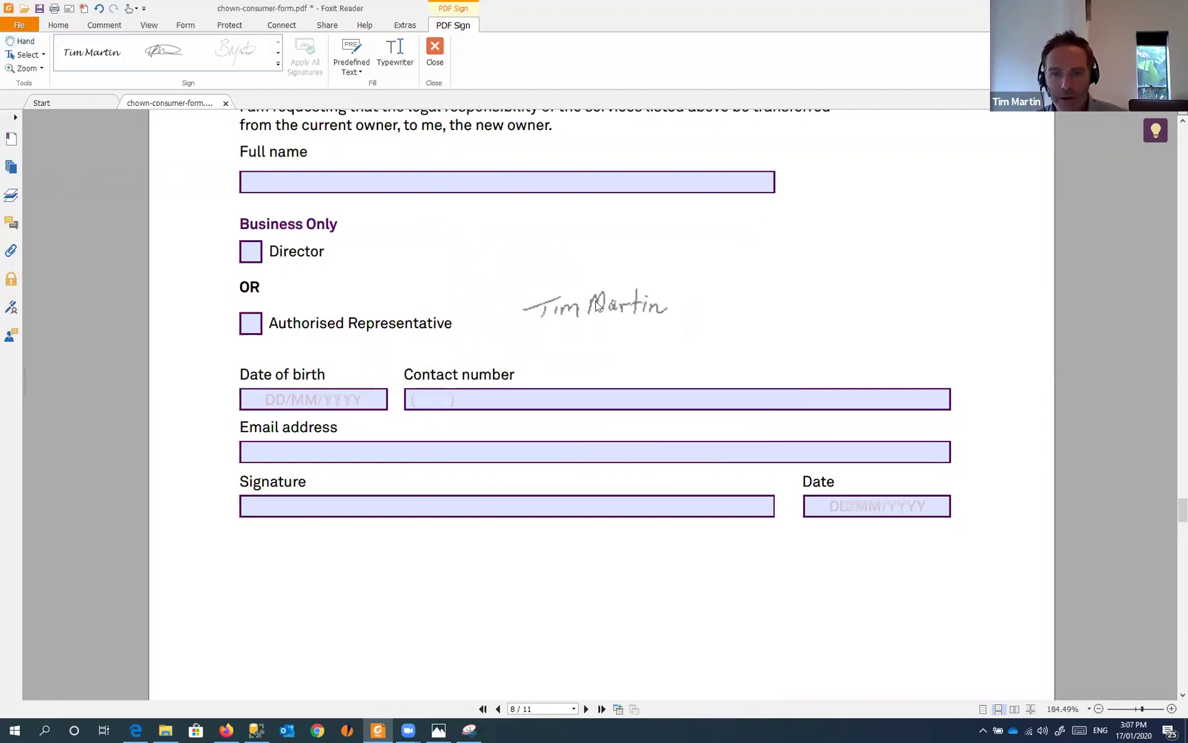
click(576, 294)
ctrl+scroll(576, 295, up, 5)
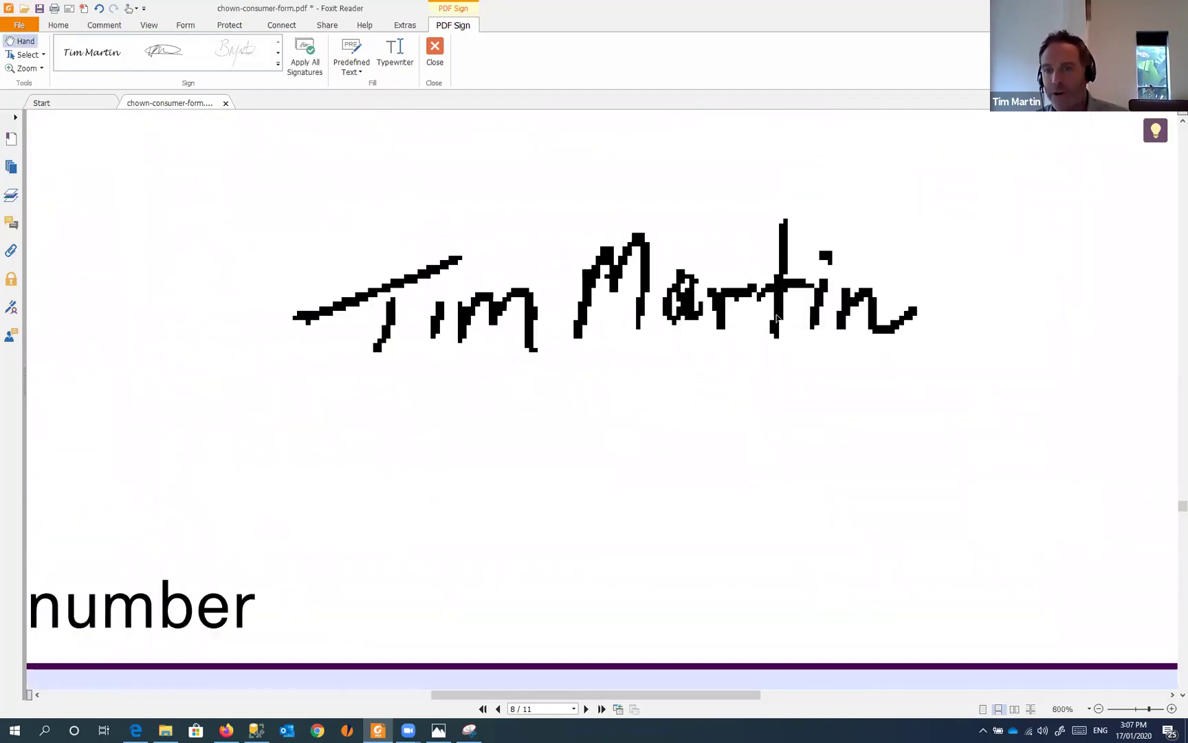
ctrl+scroll(483, 298, down, 5)
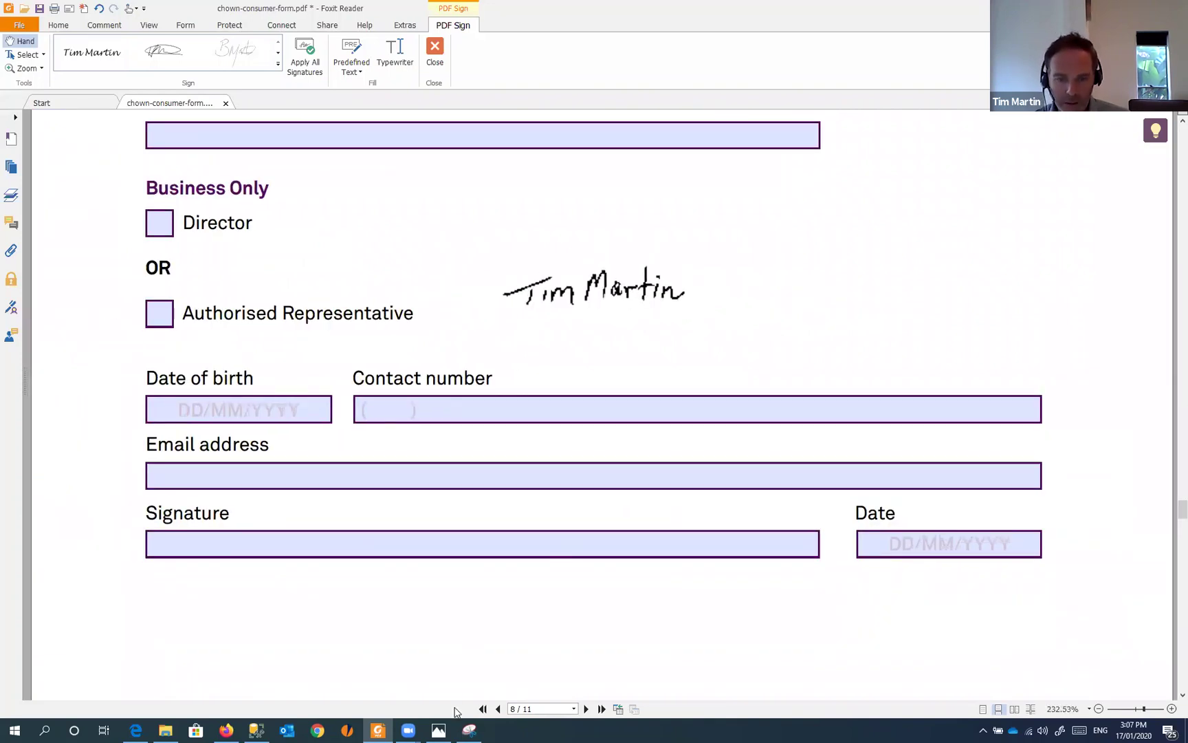
- Bring up the signature photo IMG_0978.jpg, enlarge its window and zoom into the signature
click(438, 729)
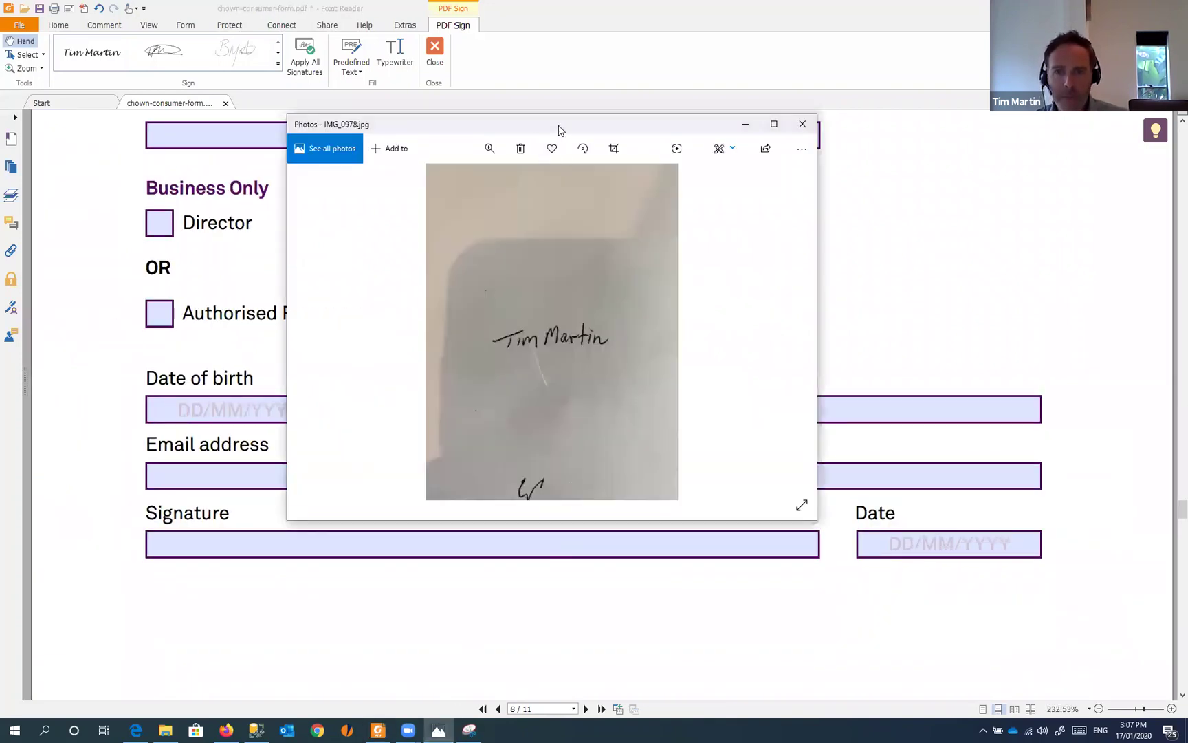
drag(557, 127, 434, 55)
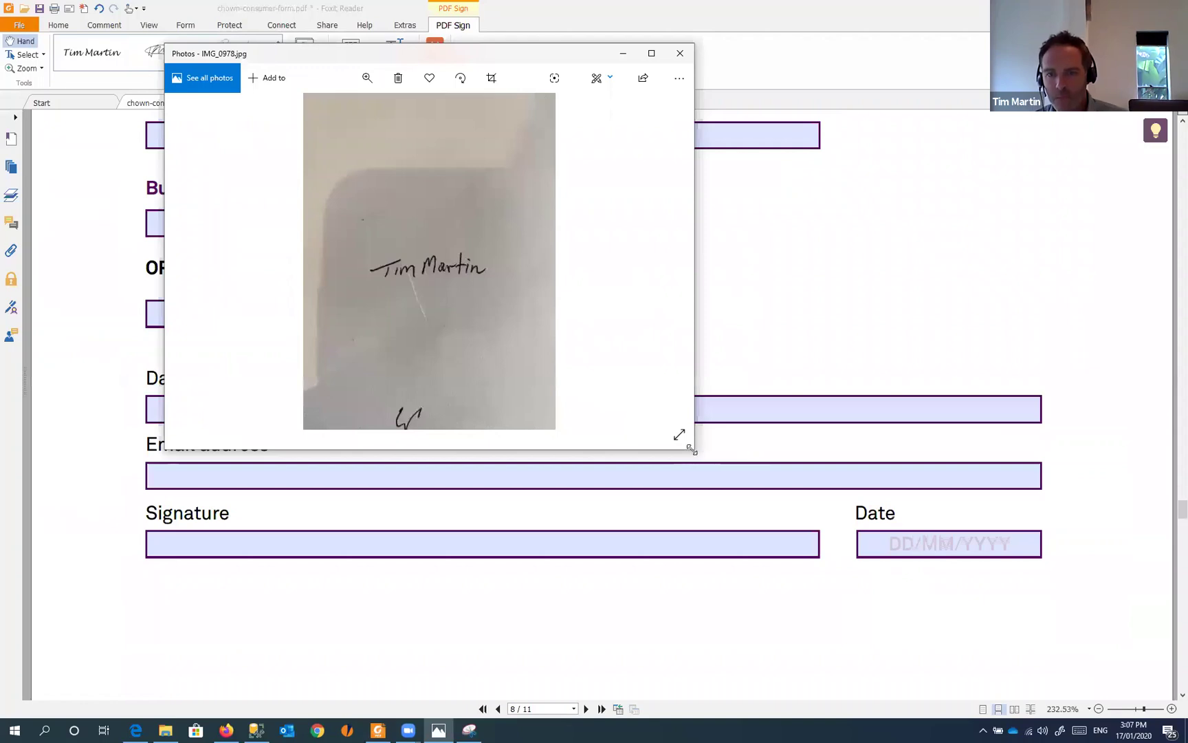
drag(692, 449, 1096, 662)
scroll(608, 343, up, 3)
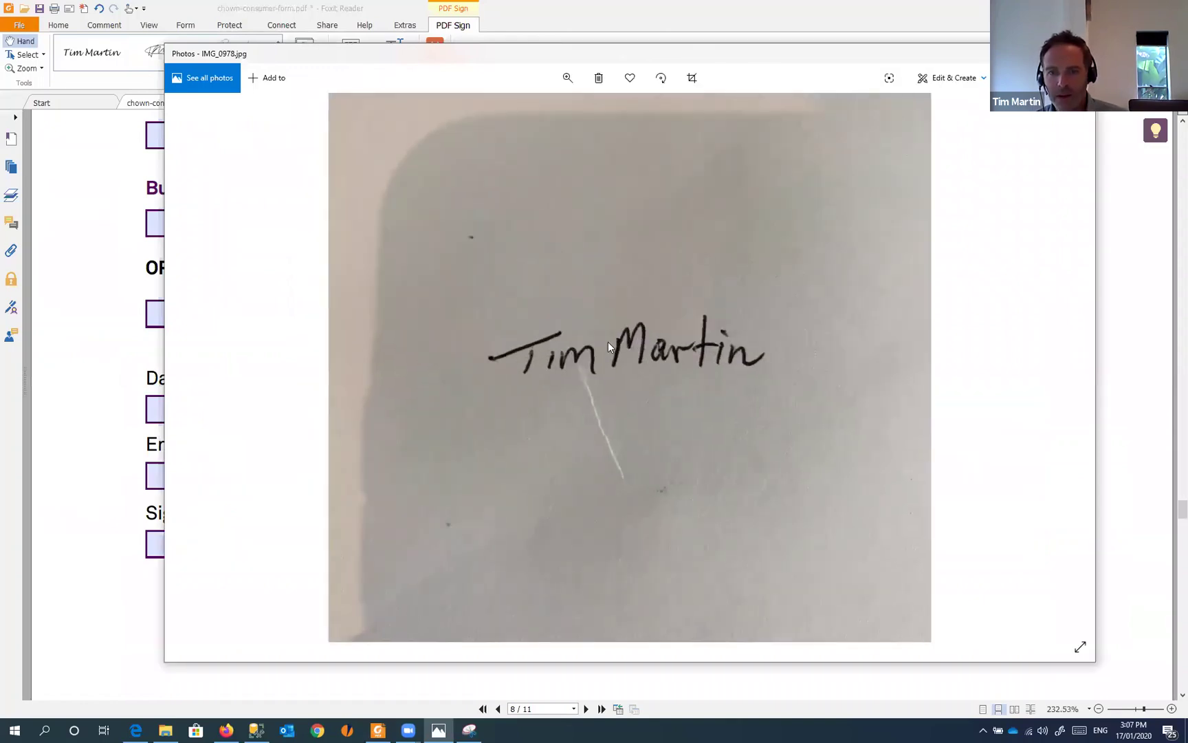
scroll(608, 342, up, 3)
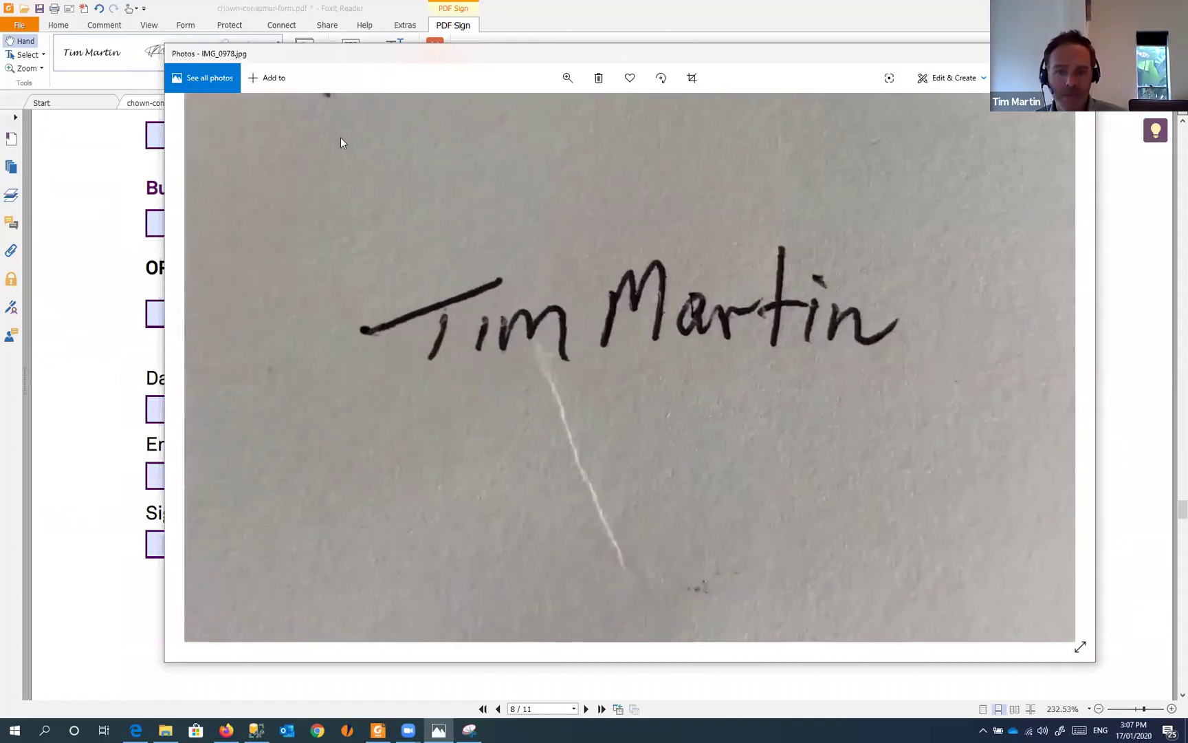
- Snip the enlarged signature, copy it, and close Snipping Tool without saving
click(469, 729)
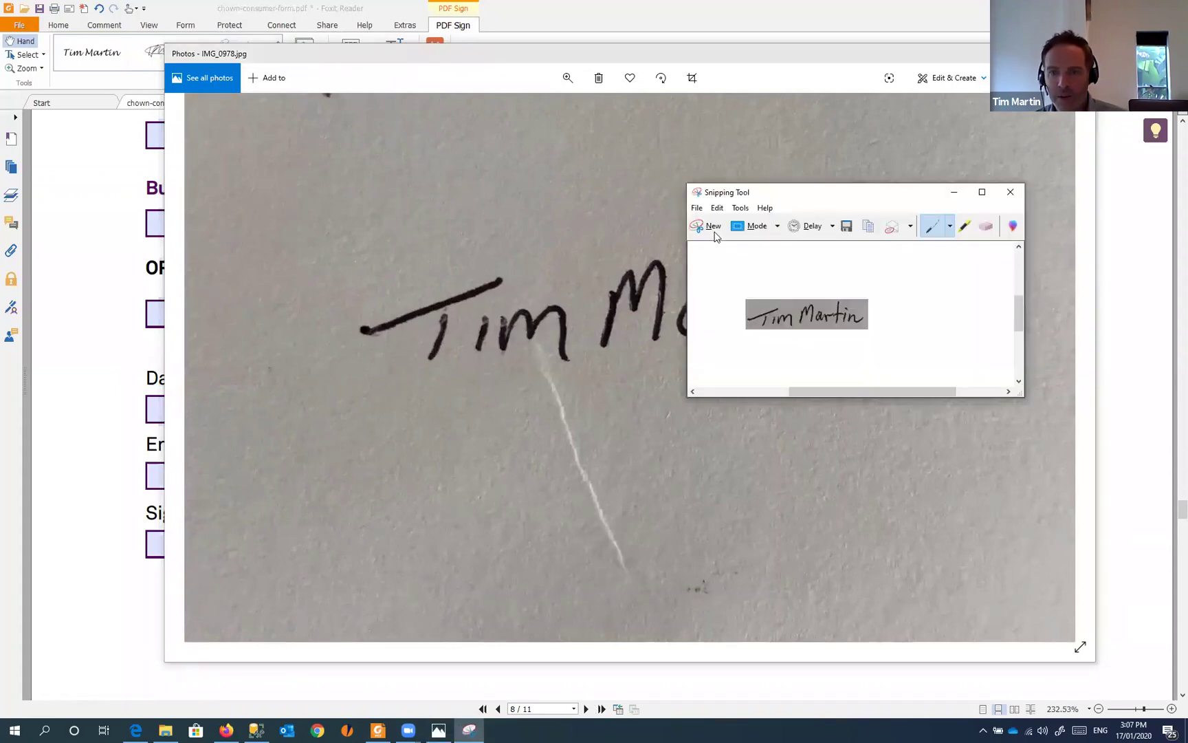
click(713, 227)
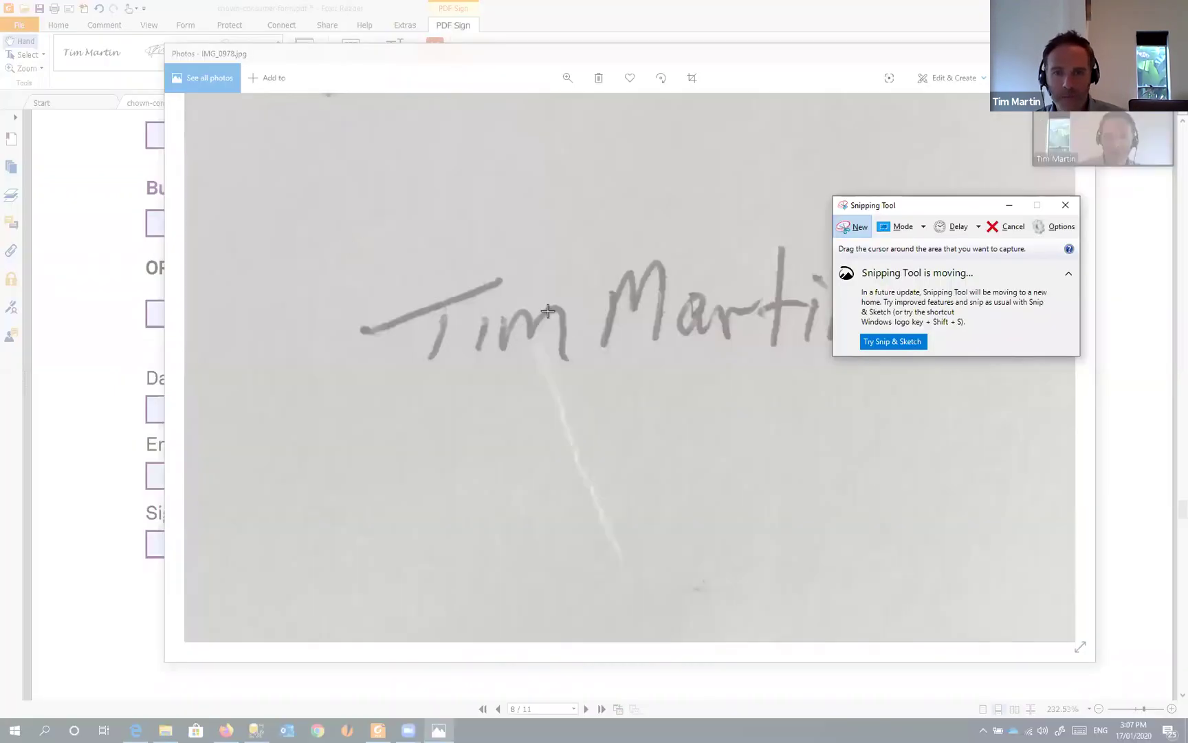
drag(347, 242, 909, 372)
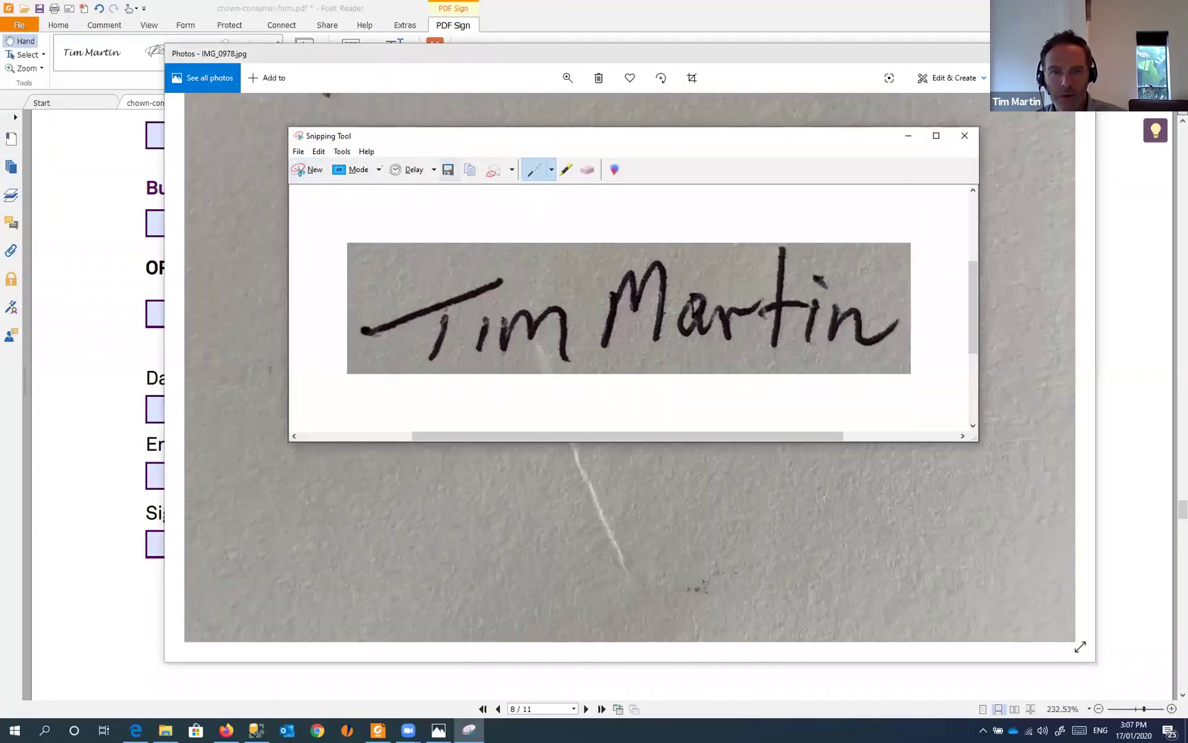
click(470, 172)
click(972, 141)
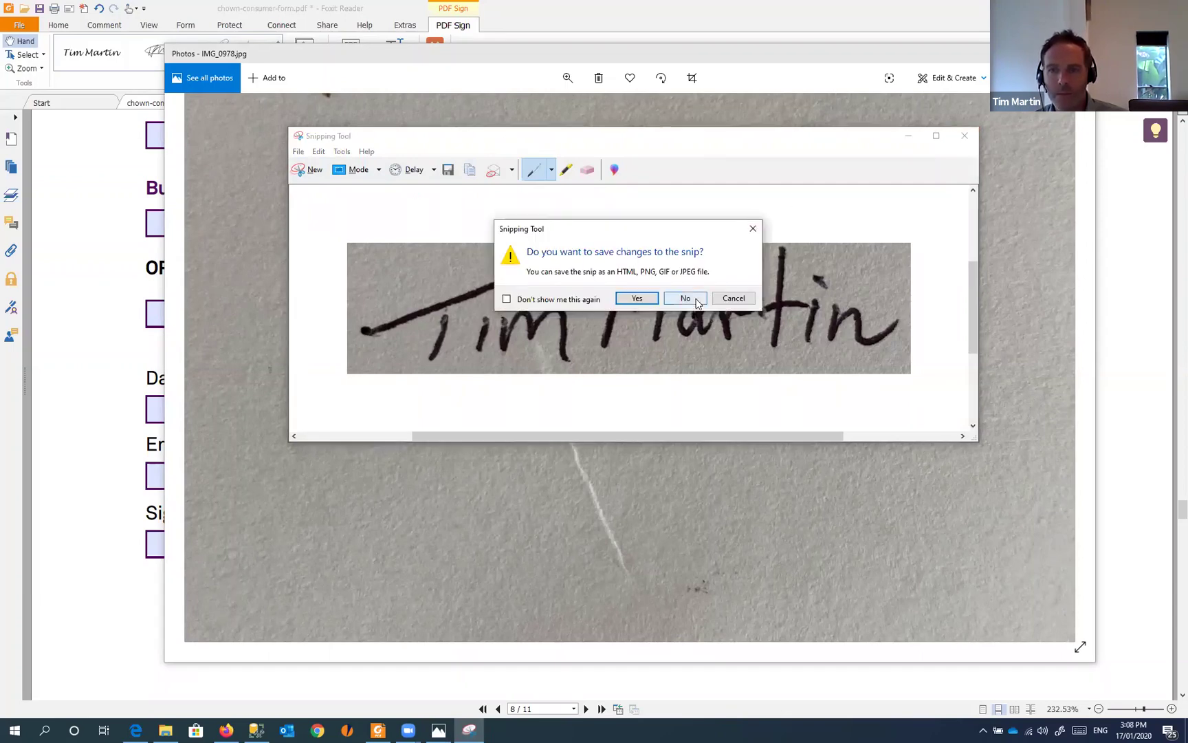
click(695, 298)
click(681, 19)
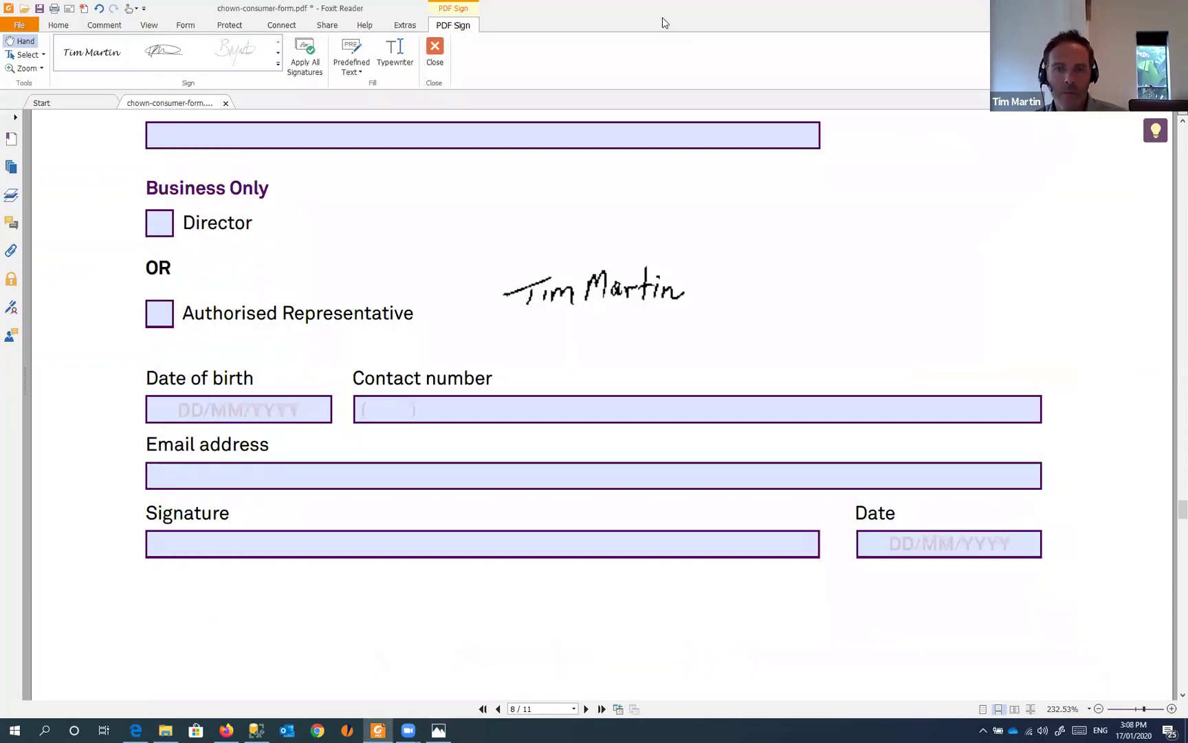
- Create a new signature from the pasted larger snip with Convert to black & white on, and save it
click(279, 68)
click(100, 129)
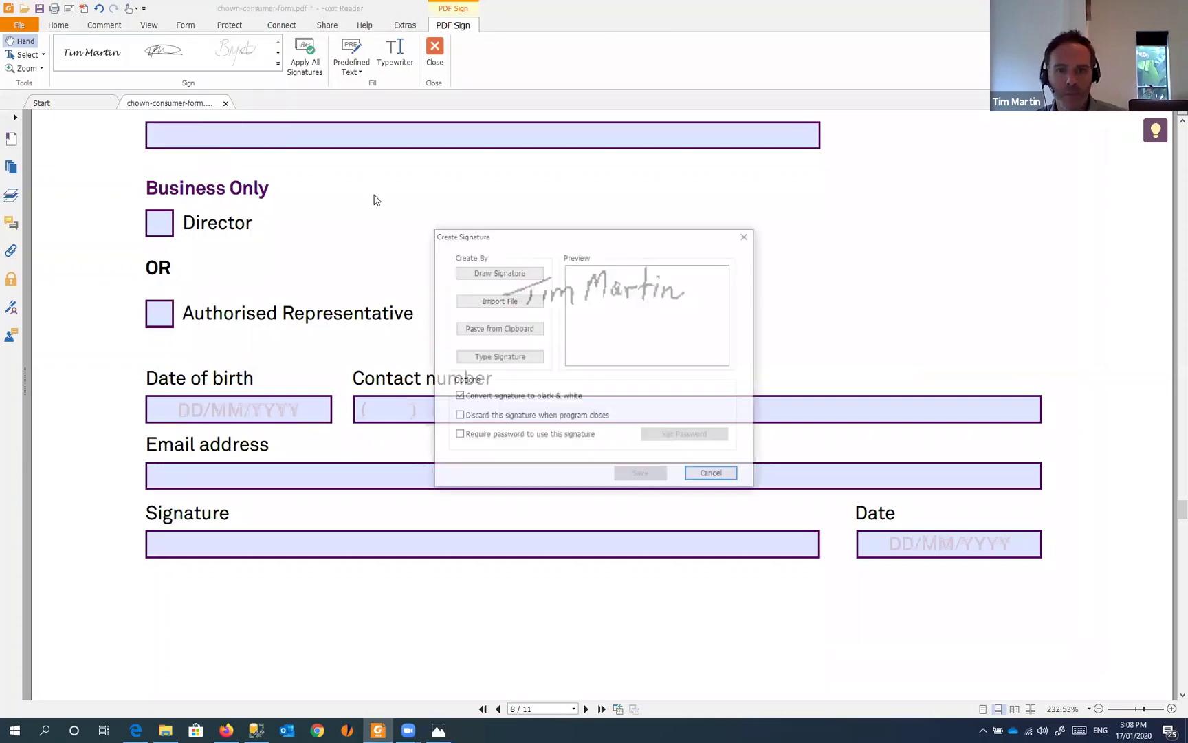
click(509, 330)
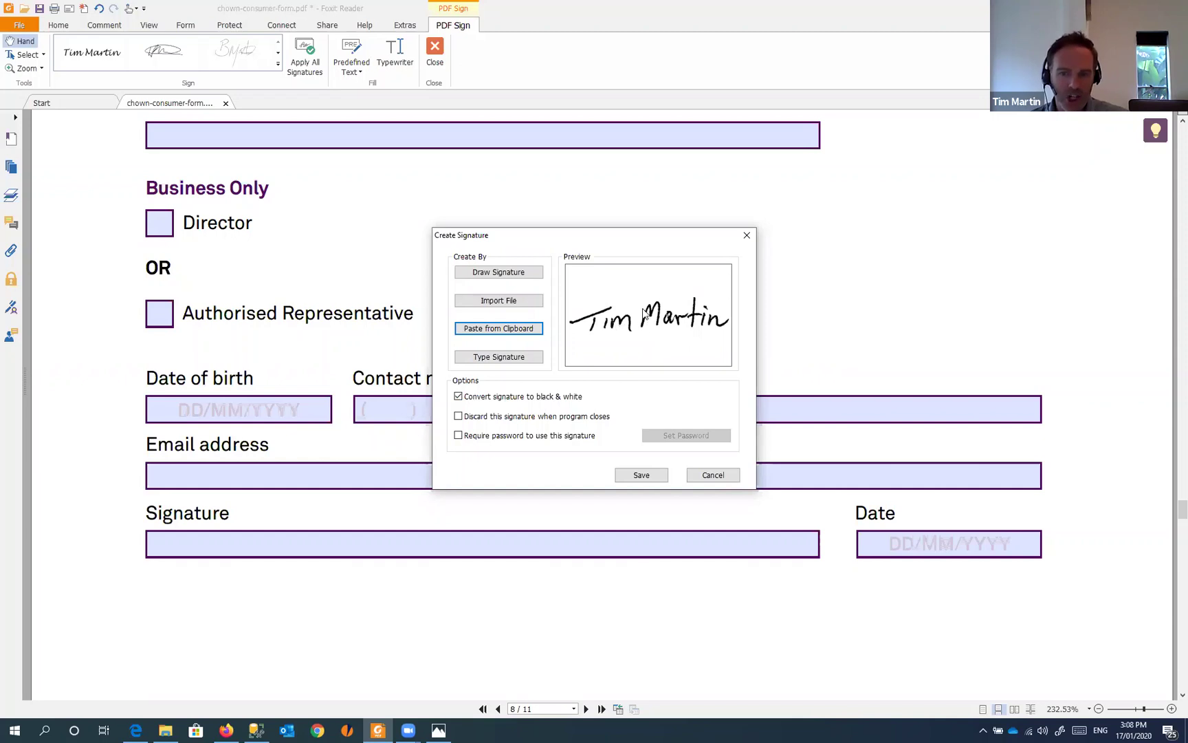
click(458, 397)
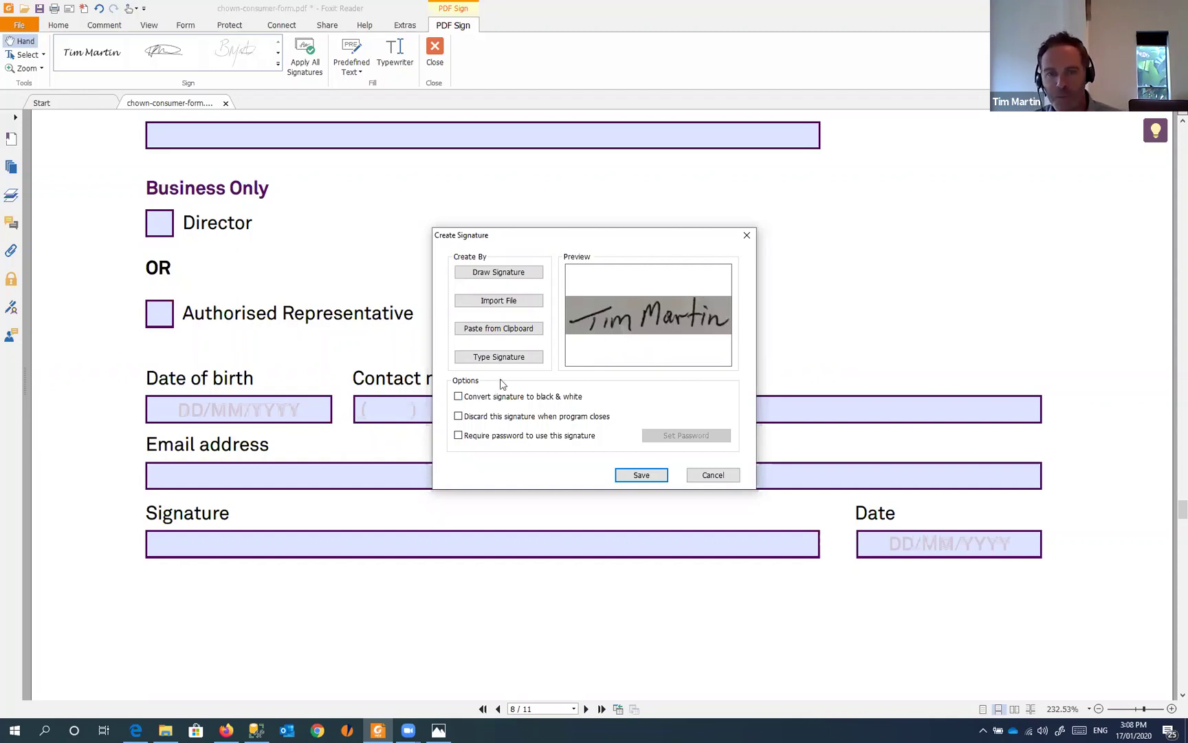
click(458, 396)
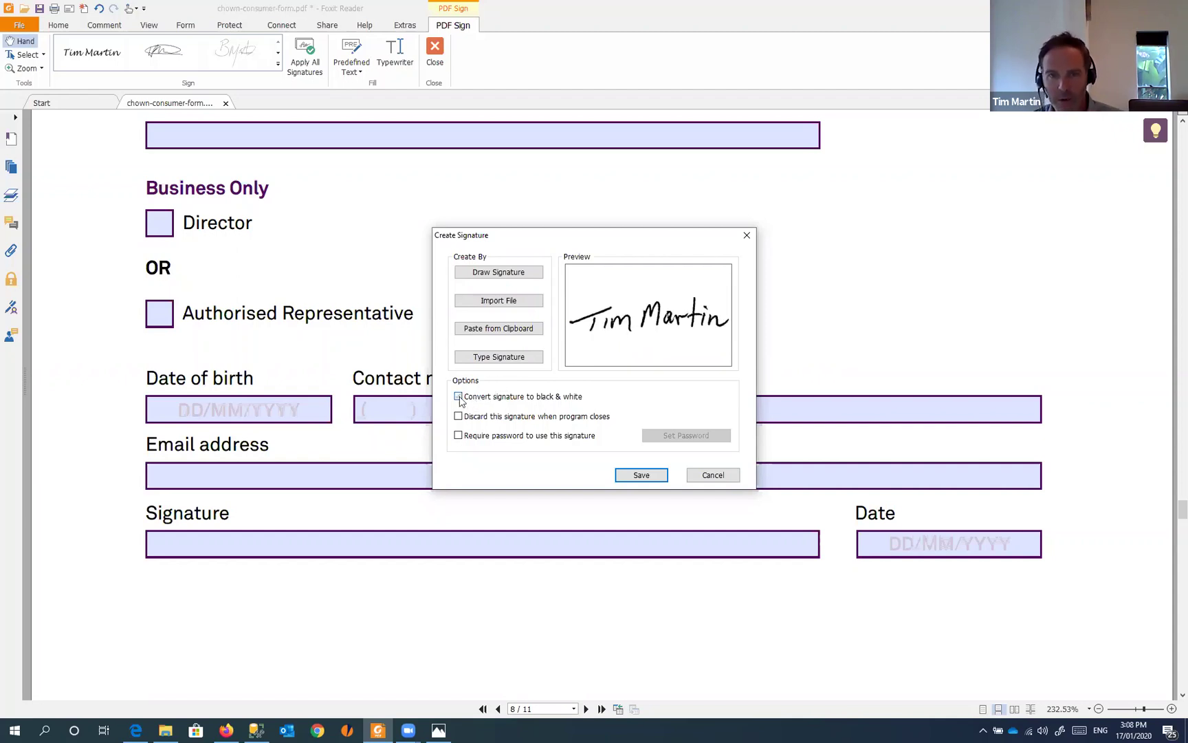
click(641, 476)
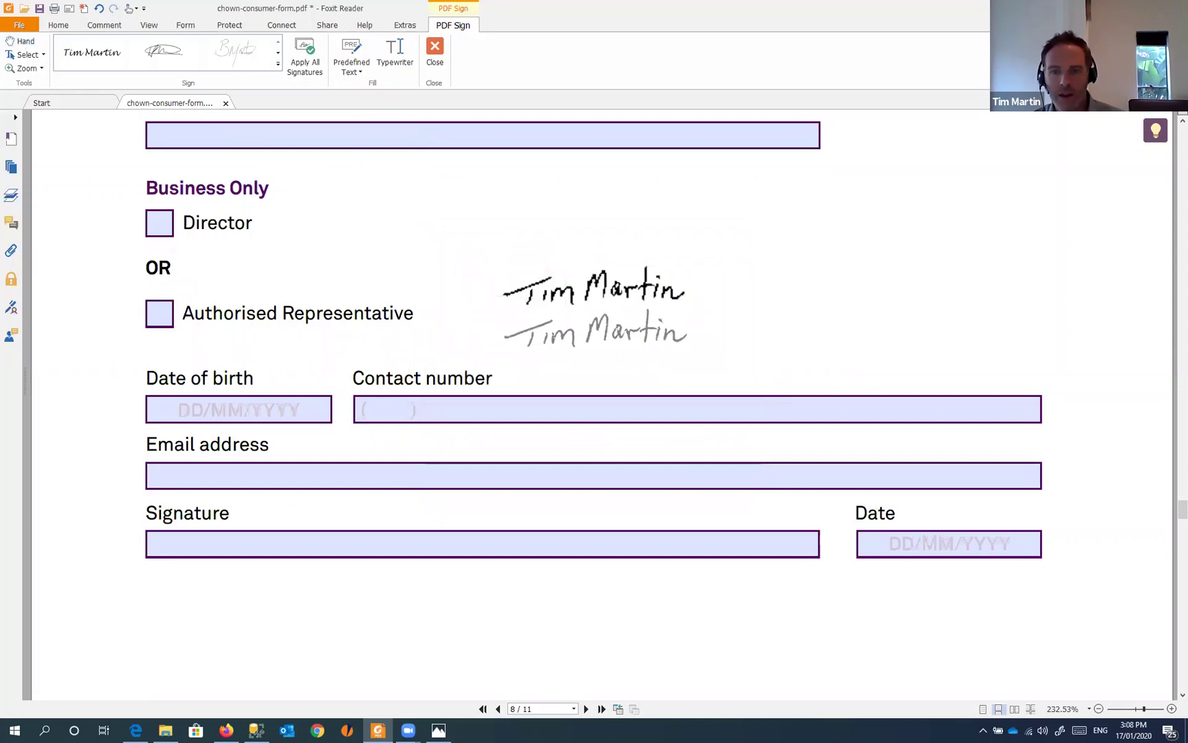
- Stamp the new signature below the first one beside Authorised Representative
click(612, 330)
scroll(612, 330, up, 3)
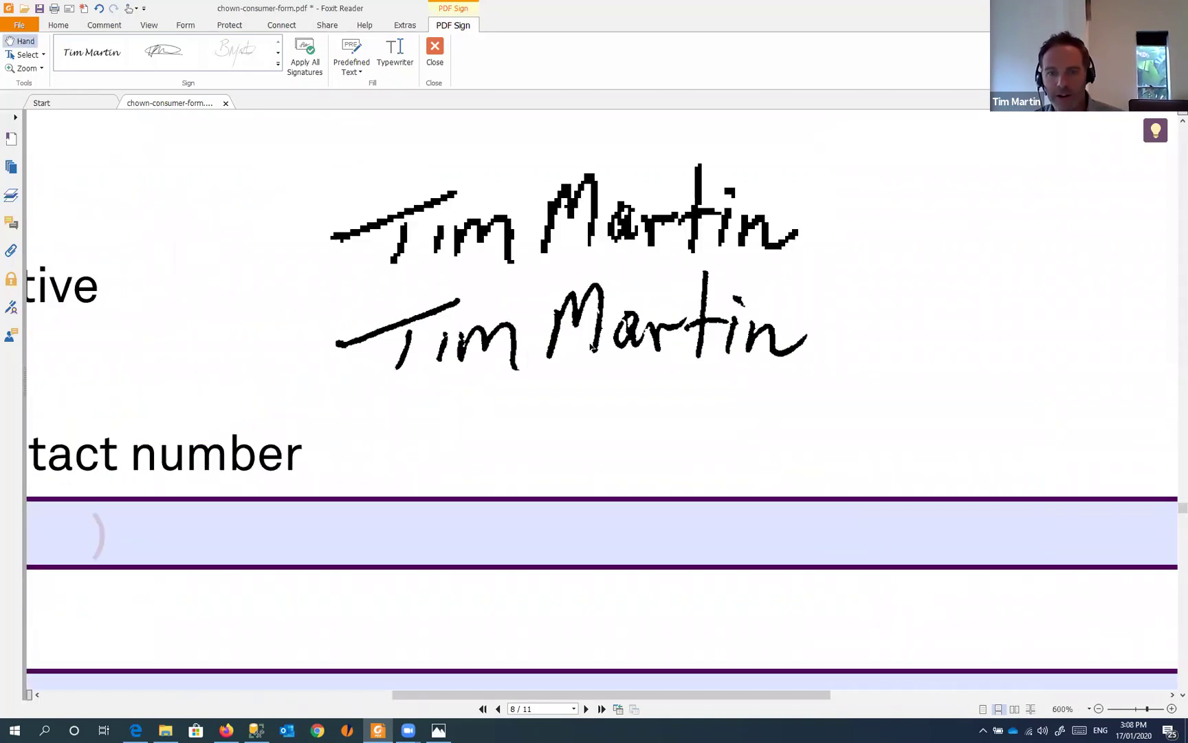
scroll(644, 344, down, 3)
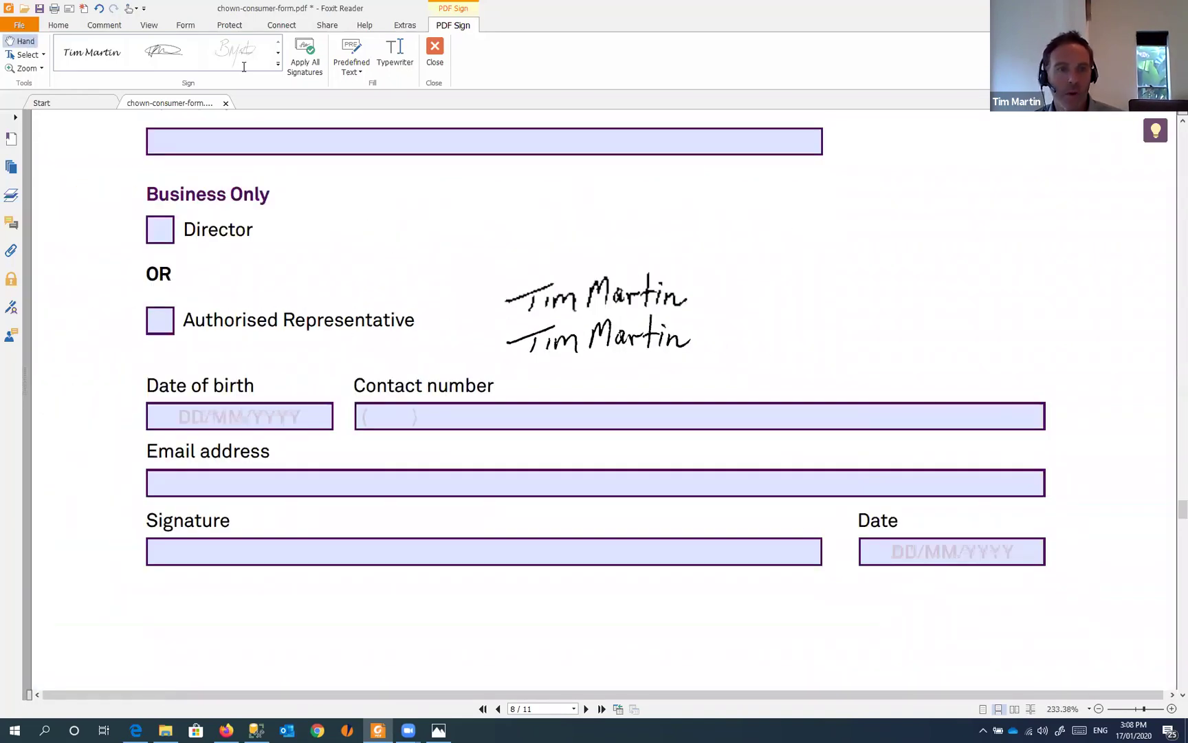
- Place the second saved signature inside the new owner's Signature field
click(278, 64)
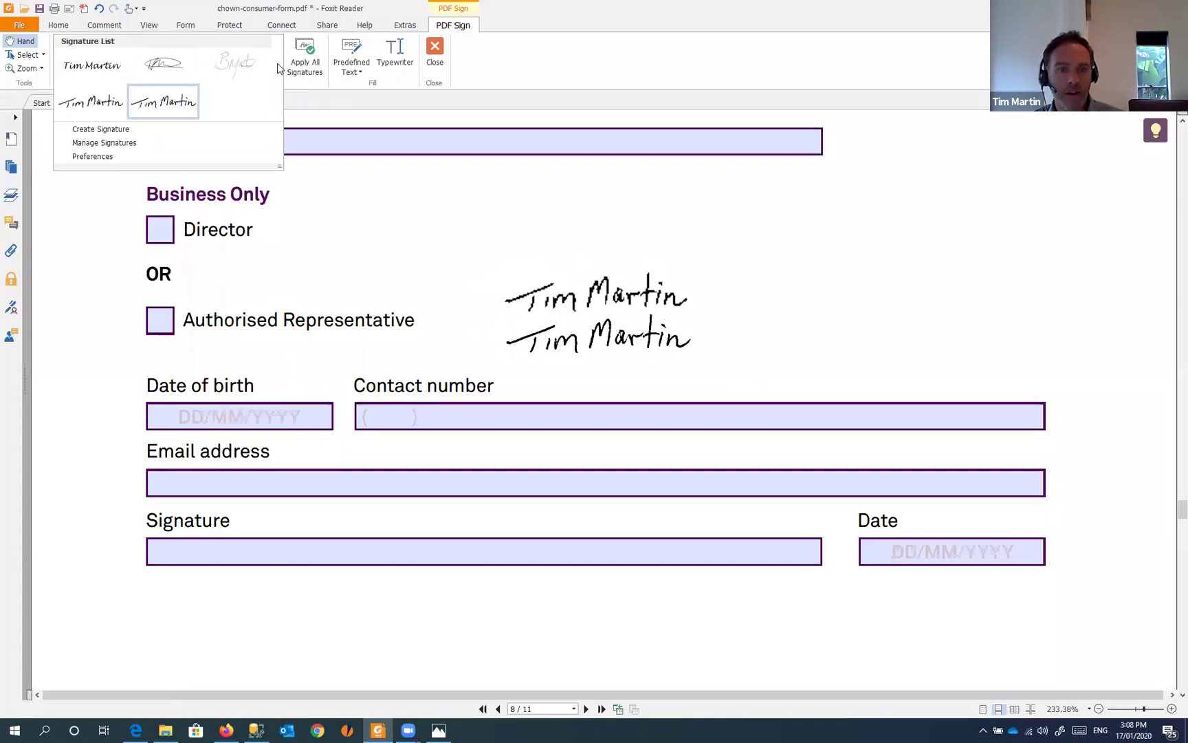
click(166, 104)
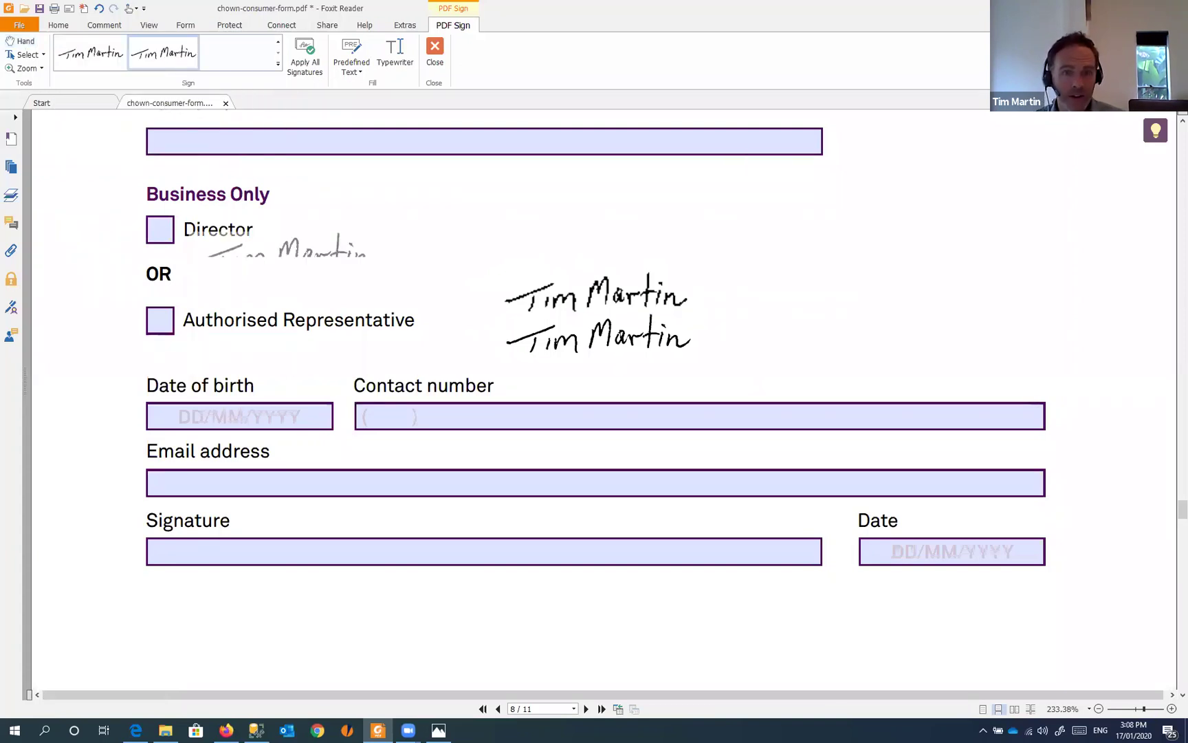
click(253, 545)
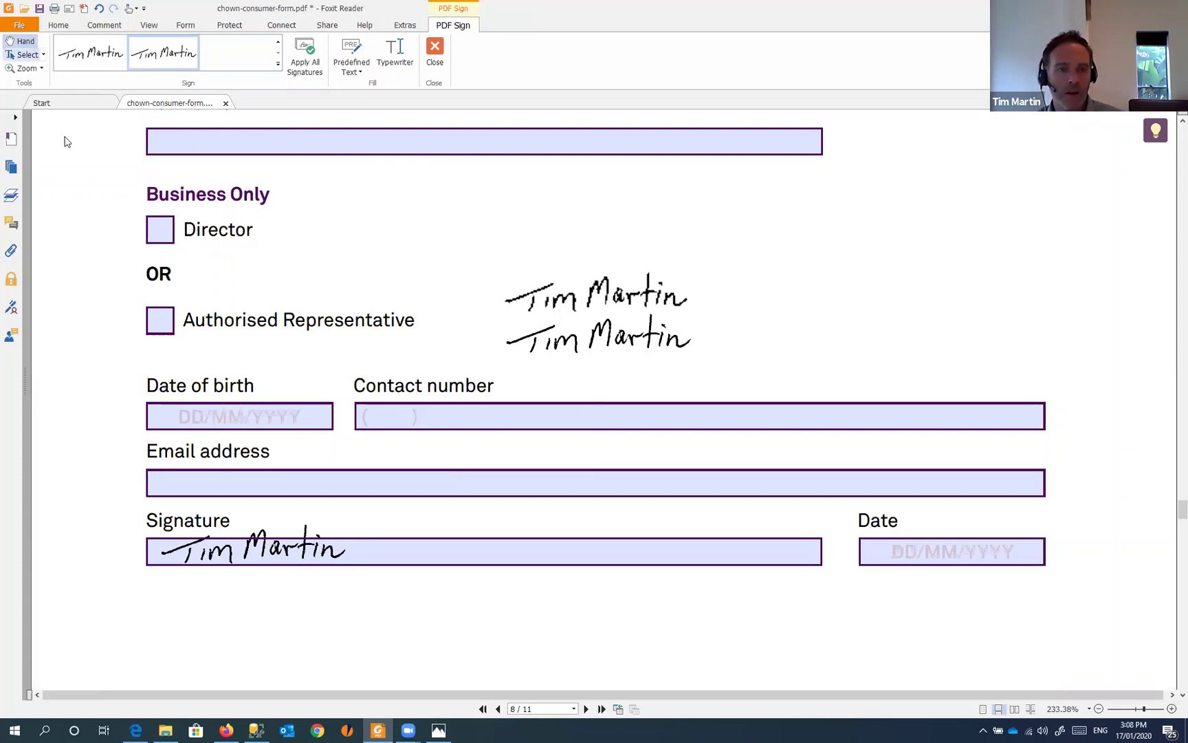
scroll(544, 252, up, 2)
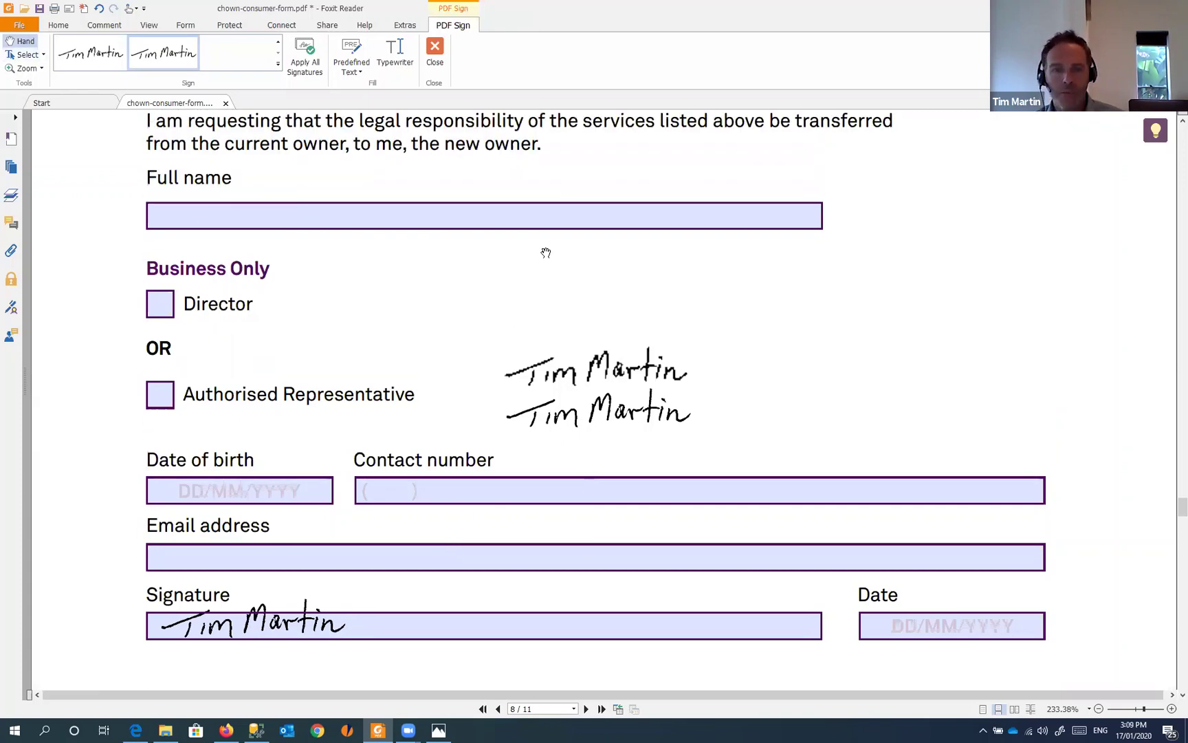
scroll(545, 253, down, 4)
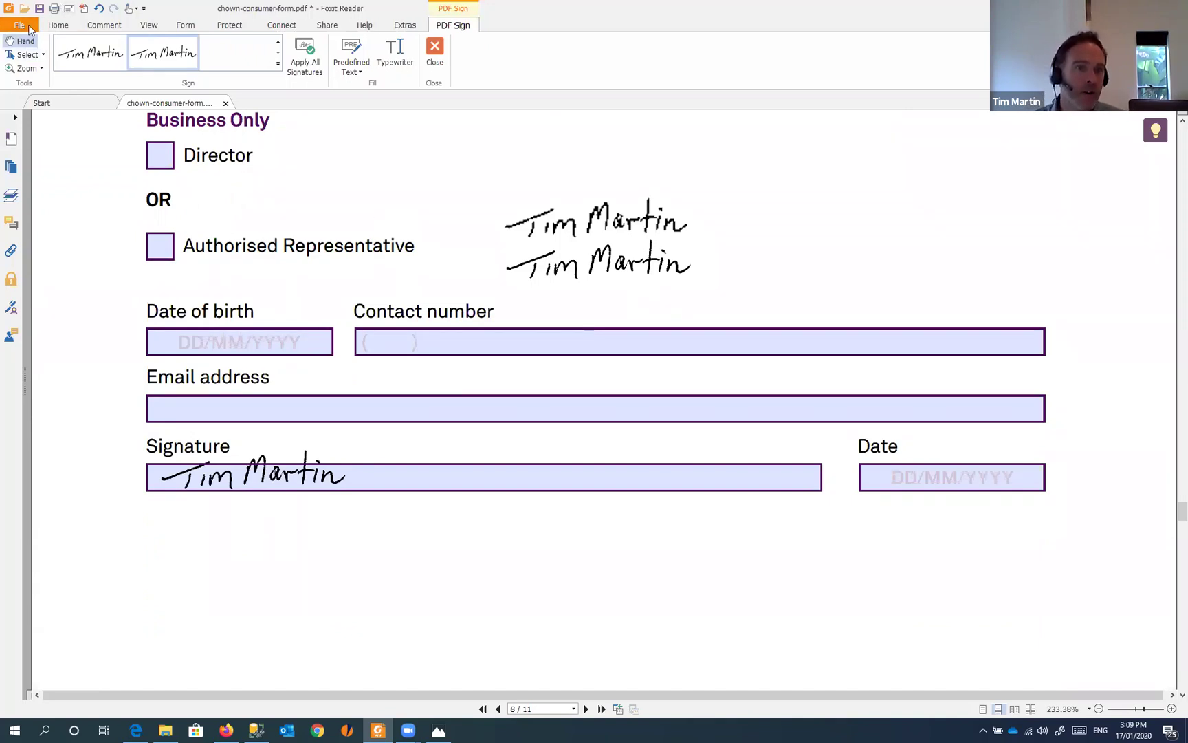
- Print the form with Foxit Reader PDF Printer to chown-consumer-form - Signed.pdf
click(27, 27)
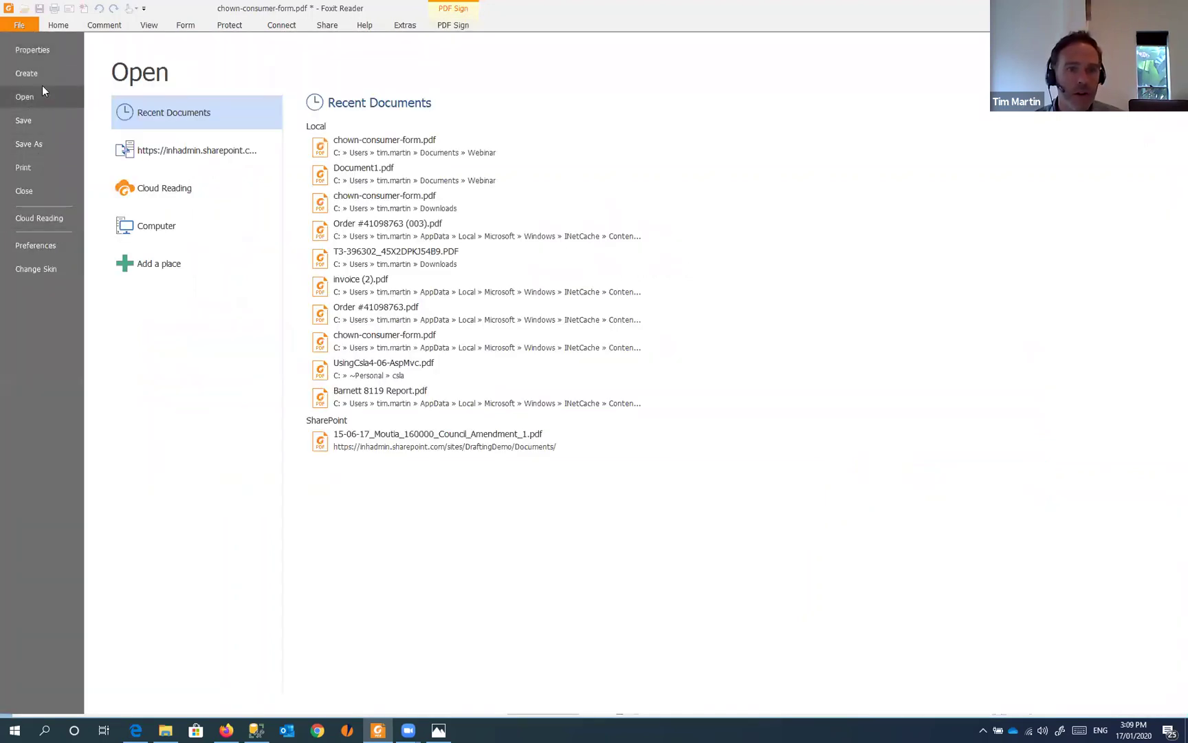
click(23, 167)
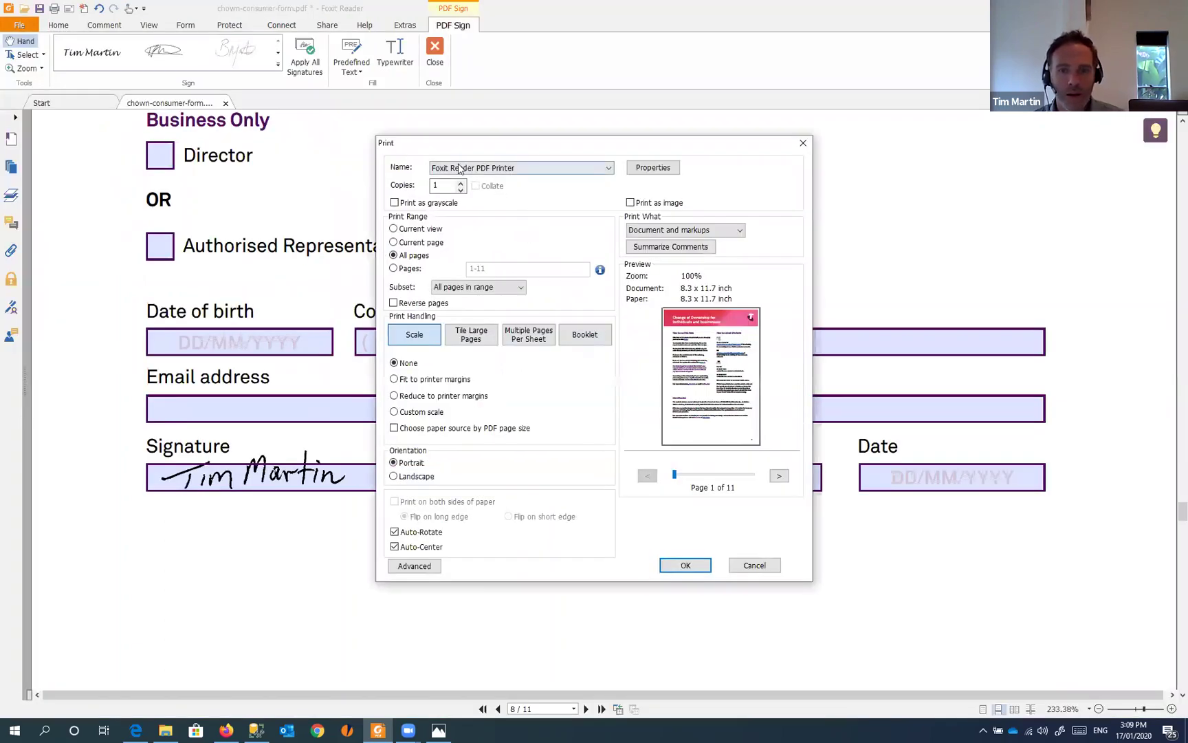
click(490, 170)
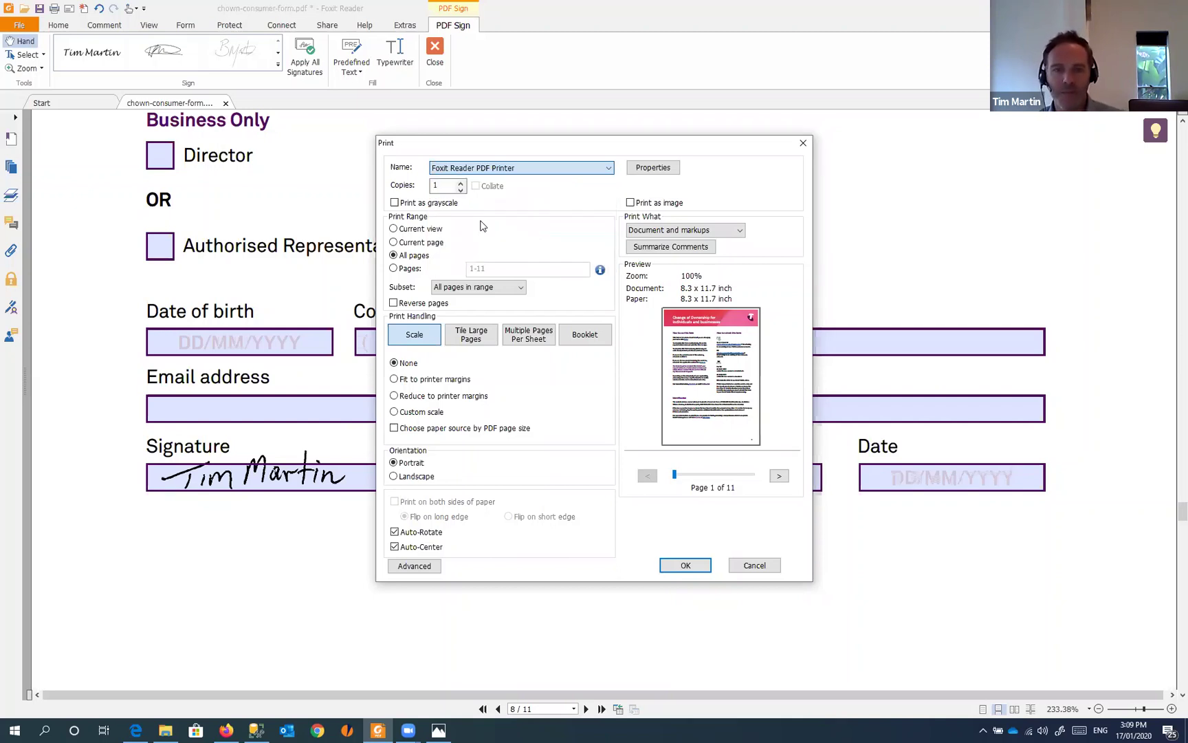
click(688, 565)
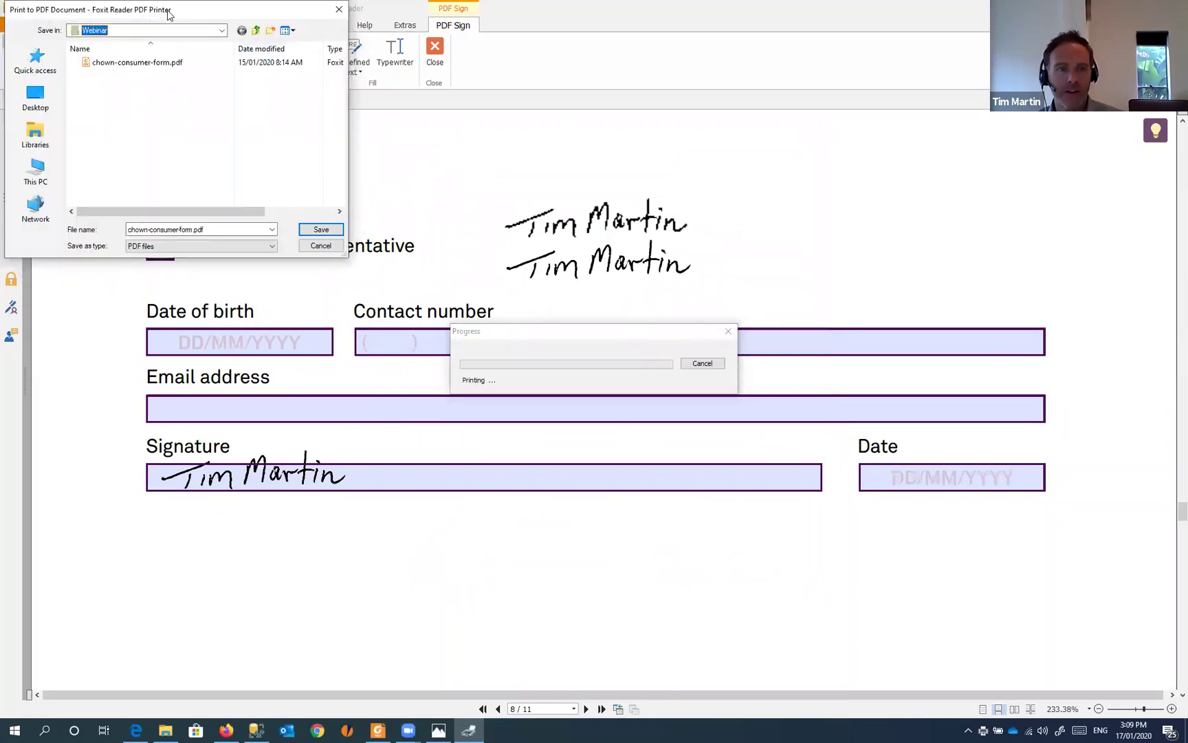
click(459, 332)
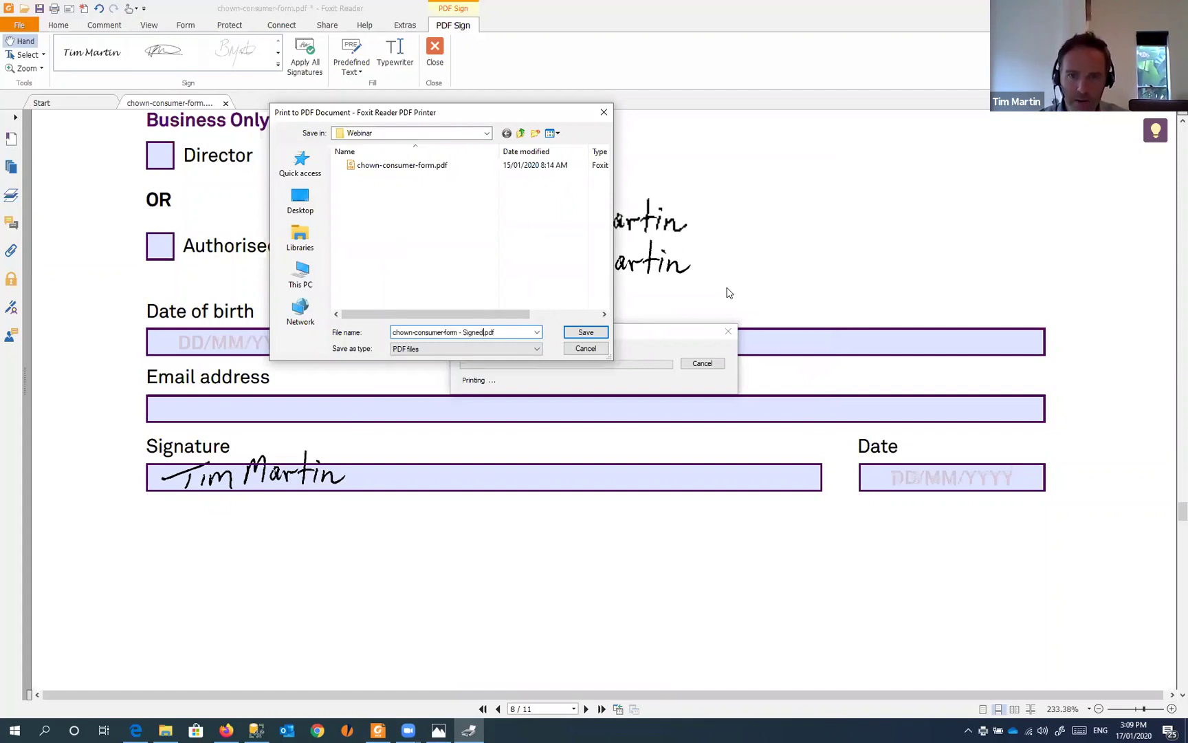
click(586, 333)
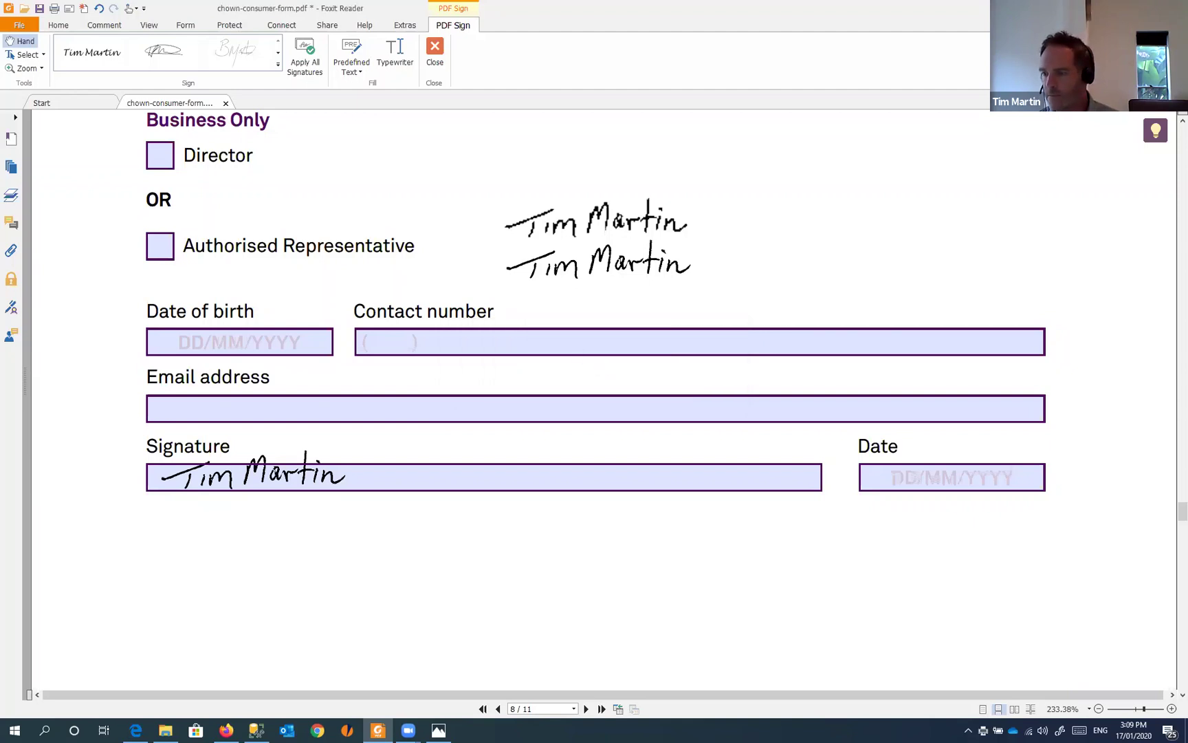
- Open chown-consumer-form - Signed.pdf from the Webinar folder to check it
key(alt+Tab)
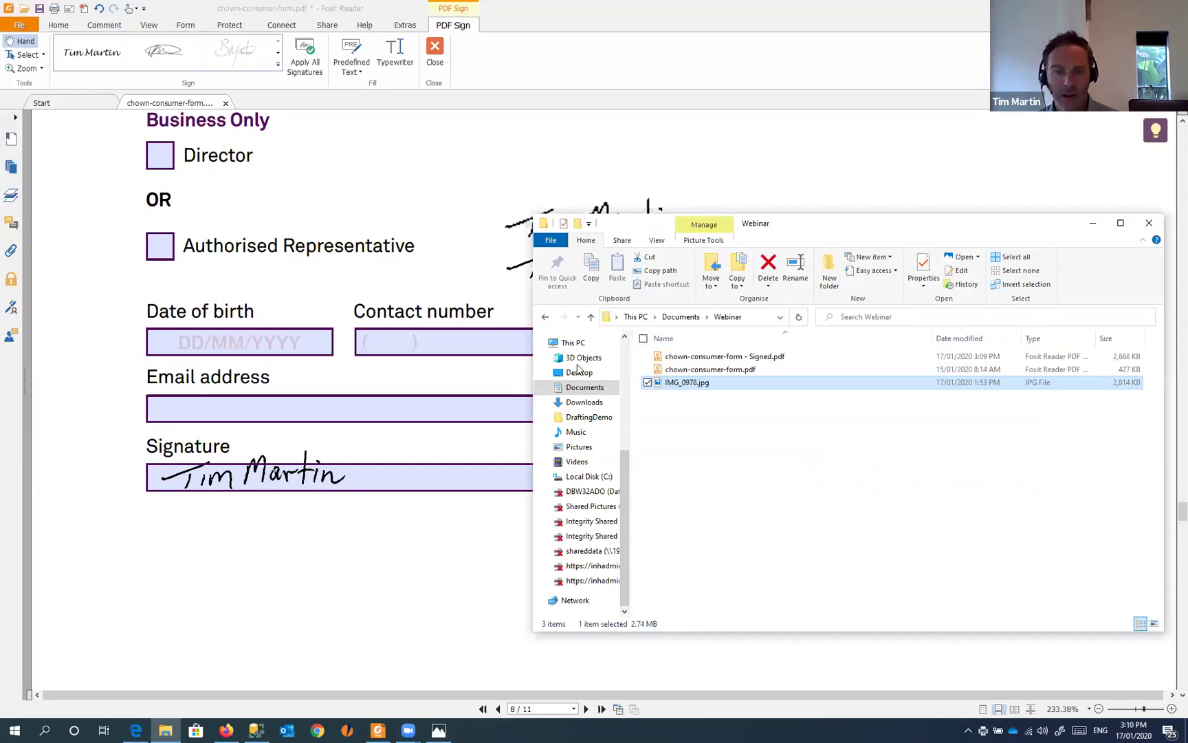
drag(829, 227, 621, 207)
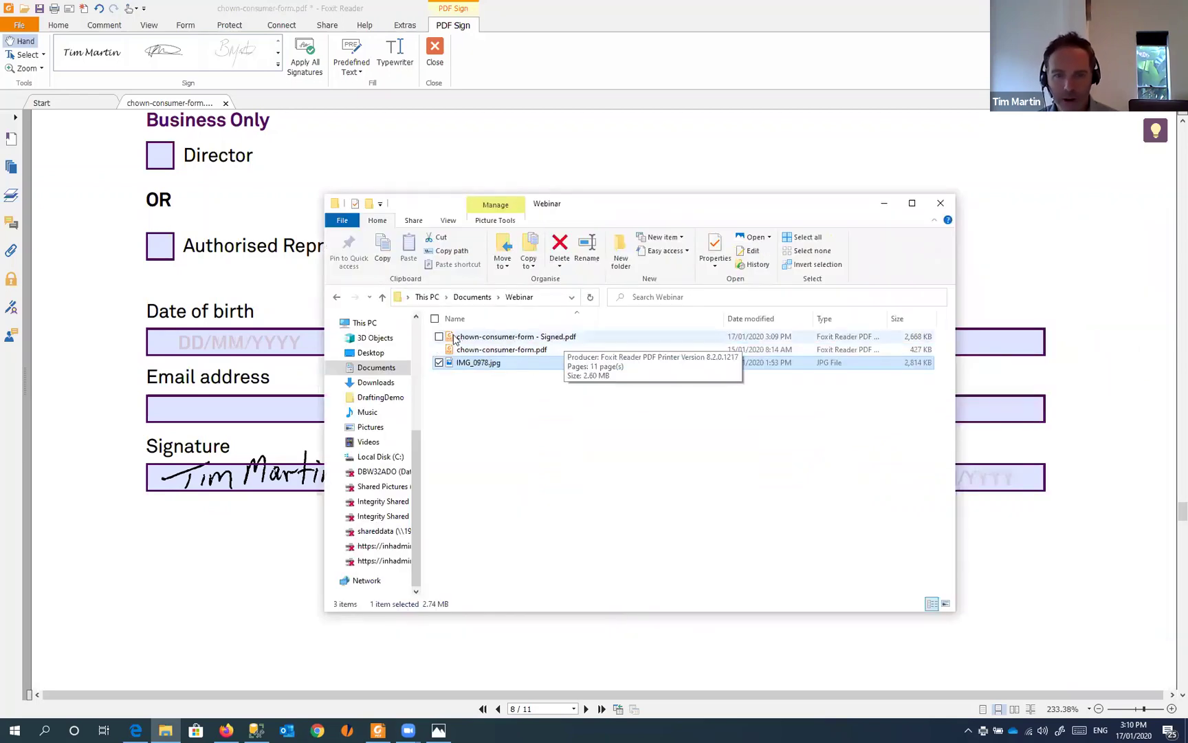
double_click(500, 340)
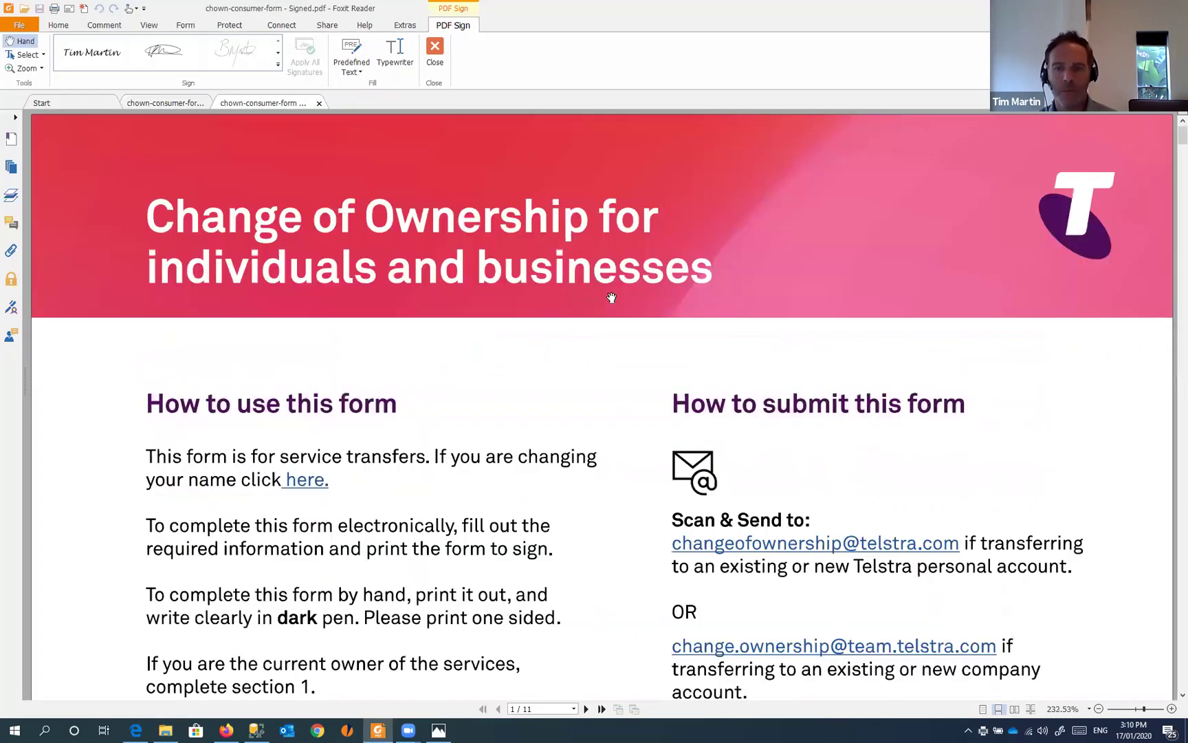
scroll(628, 298, down, 3)
scroll(629, 297, down, 10)
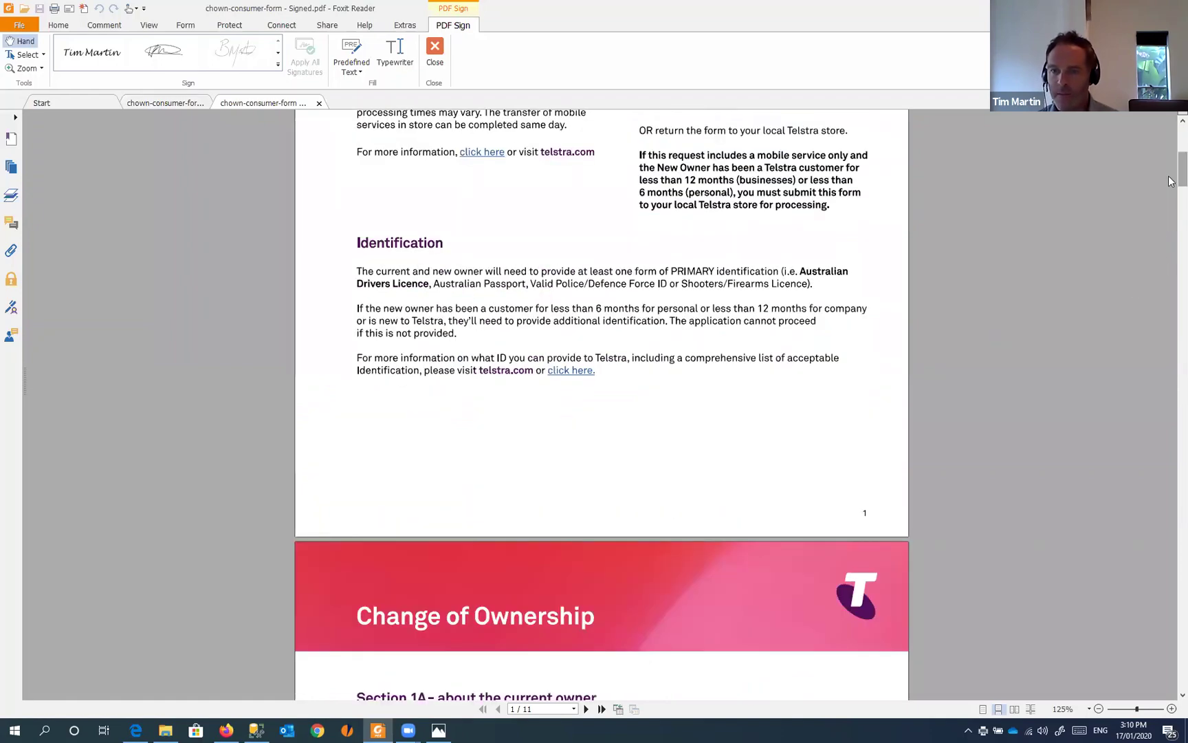
scroll(1151, 448, down, 15)
scroll(1152, 449, down, 20)
scroll(1164, 597, down, 2)
scroll(1162, 536, up, 15)
scroll(1151, 528, down, 8)
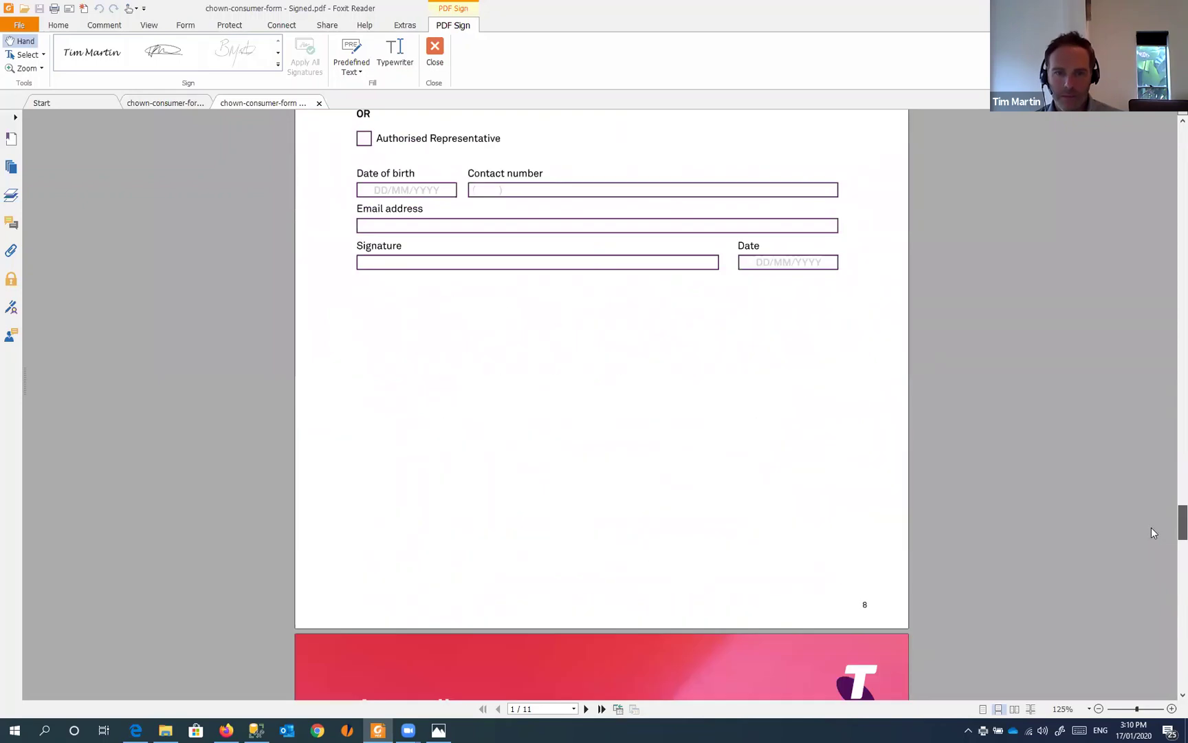
scroll(1150, 550, down, 10)
scroll(1151, 660, down, 20)
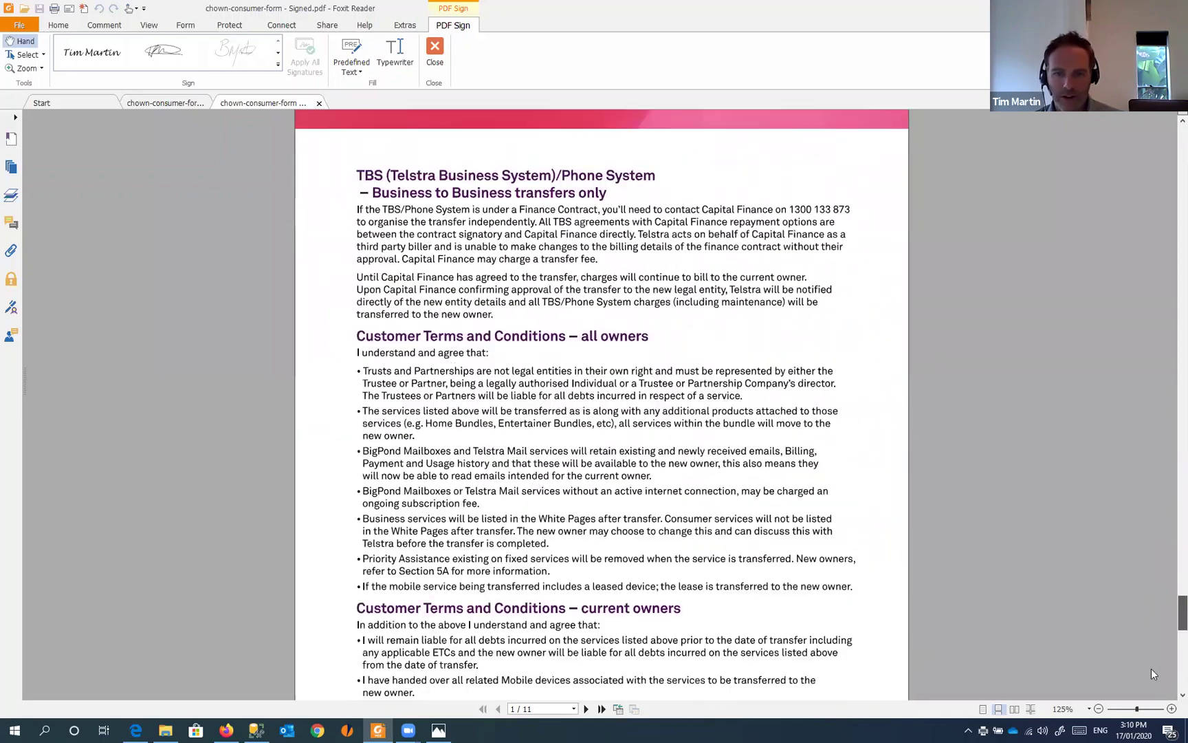
scroll(1157, 657, up, 5)
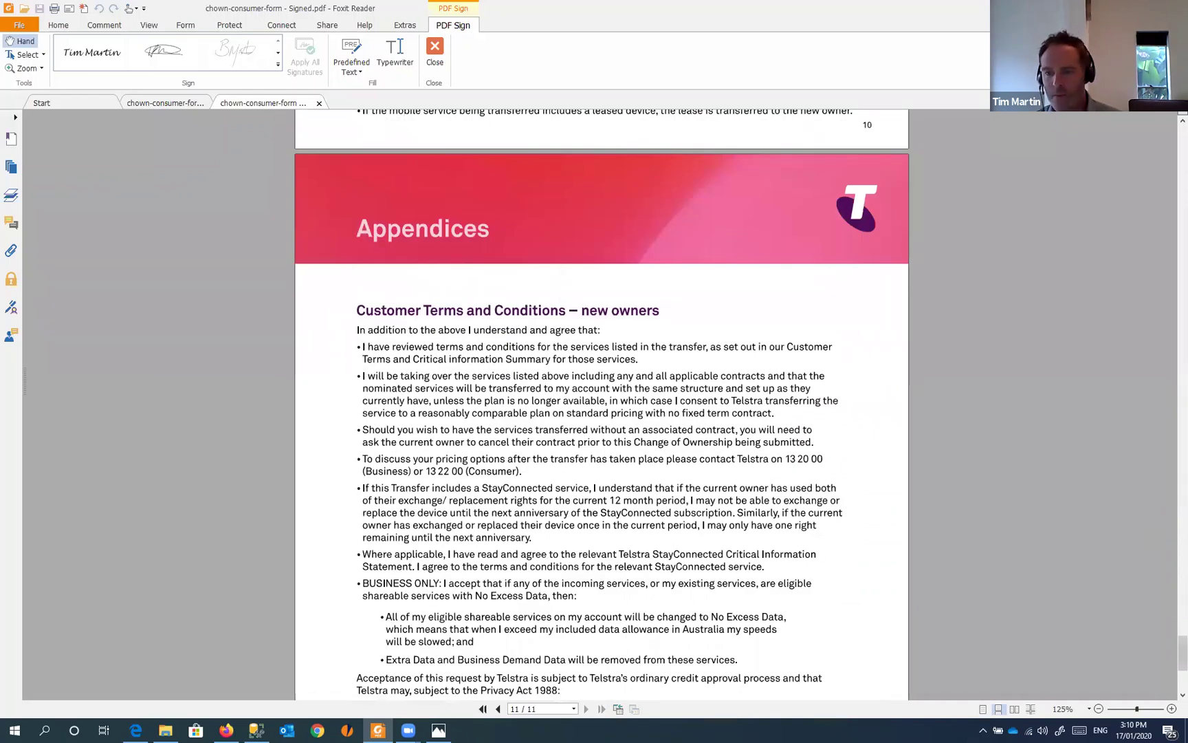
scroll(1174, 684, down, 5)
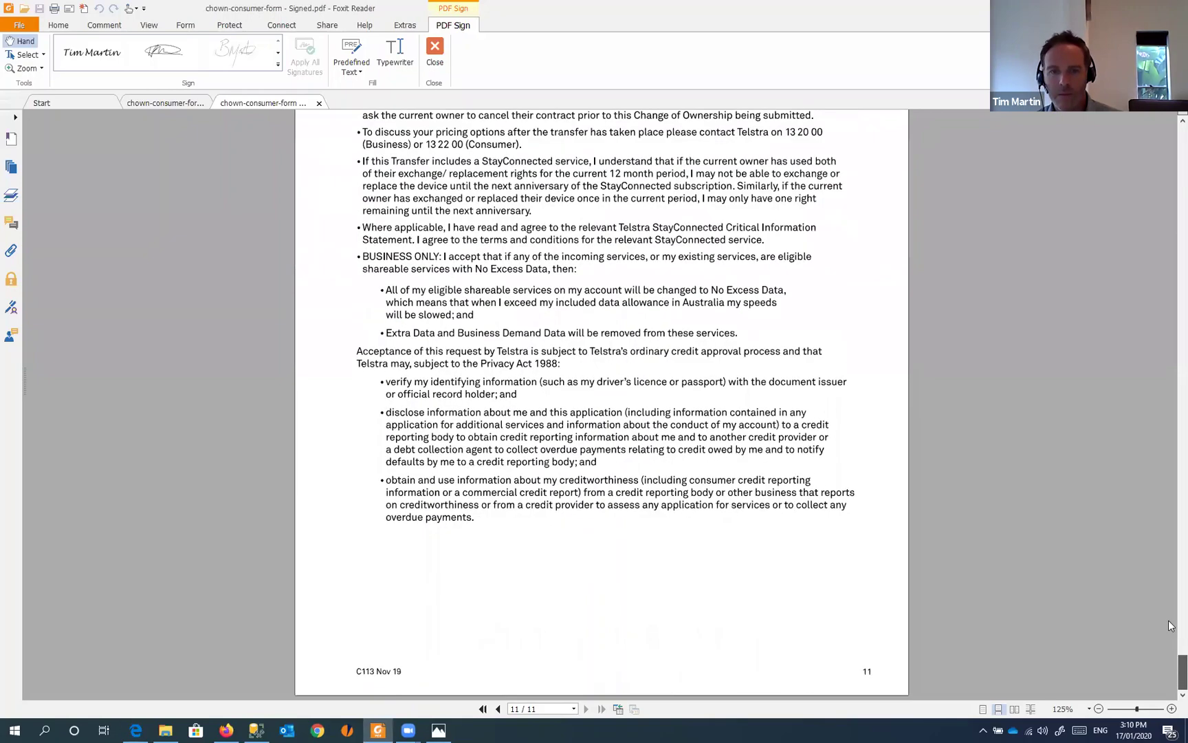
scroll(1171, 567, up, 12)
scroll(1171, 567, up, 20)
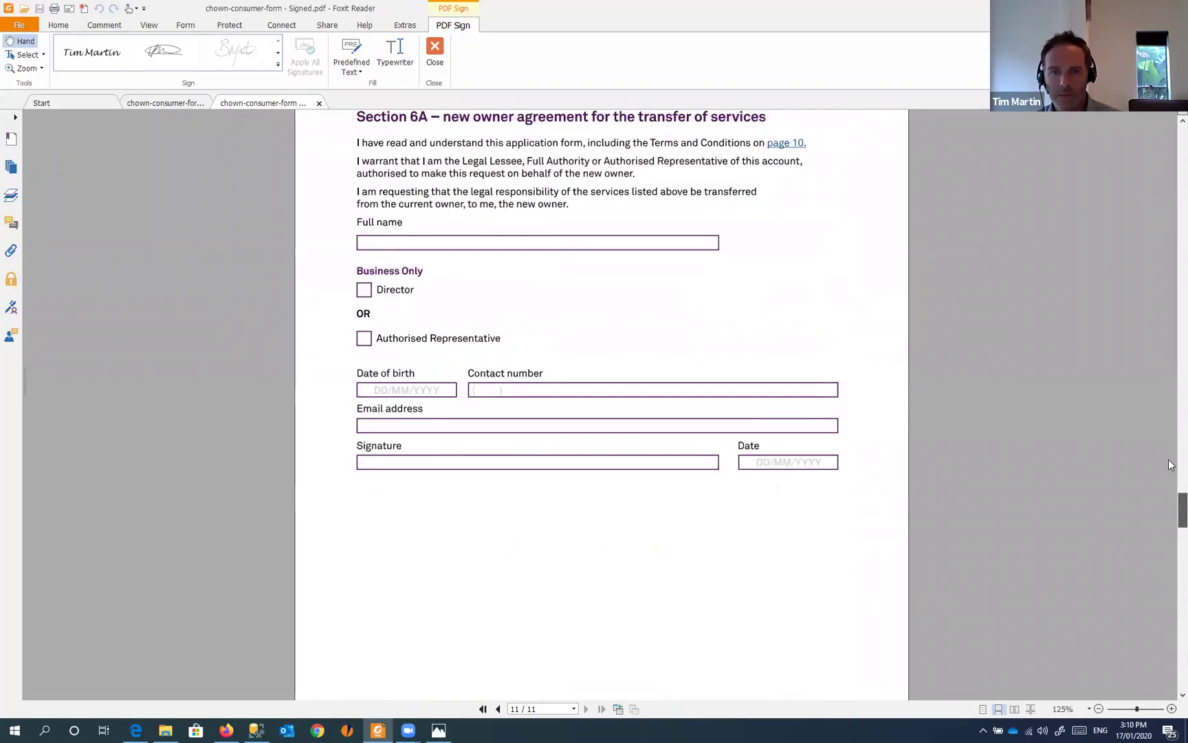
scroll(1169, 451, up, 8)
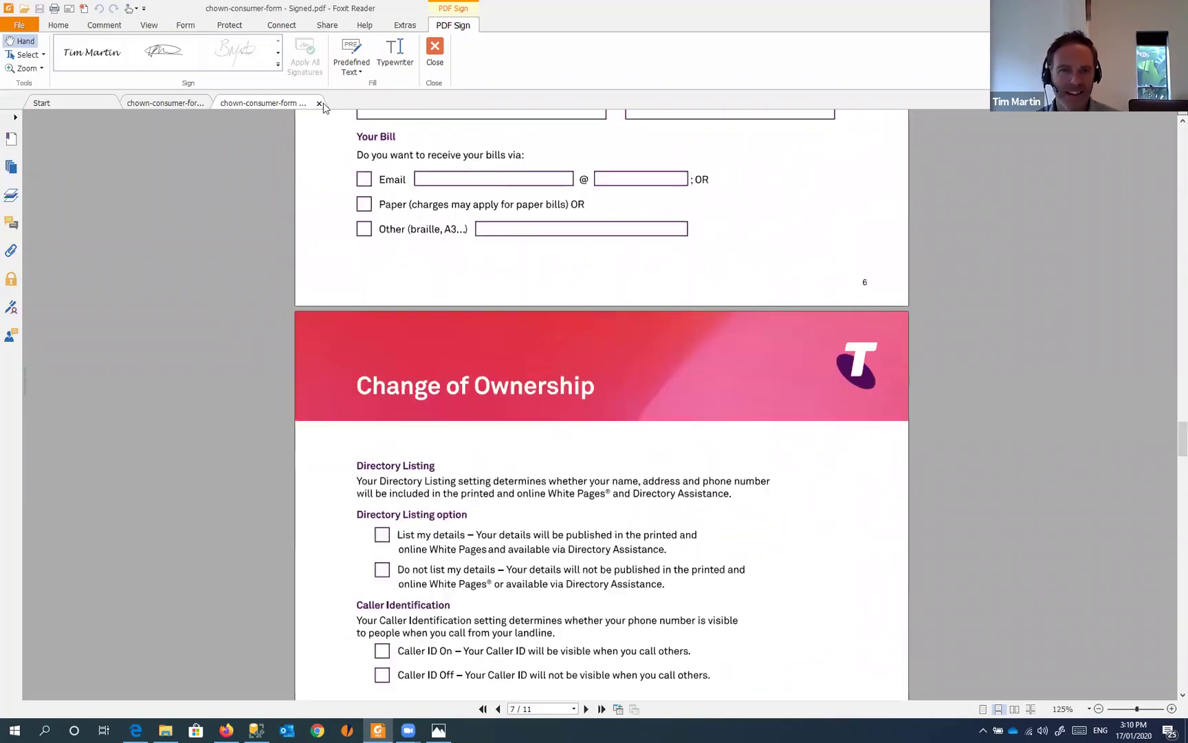
- Close the Signed tab and save the form as chown-consumer-form-signed2.pdf, applying all signatures
click(319, 103)
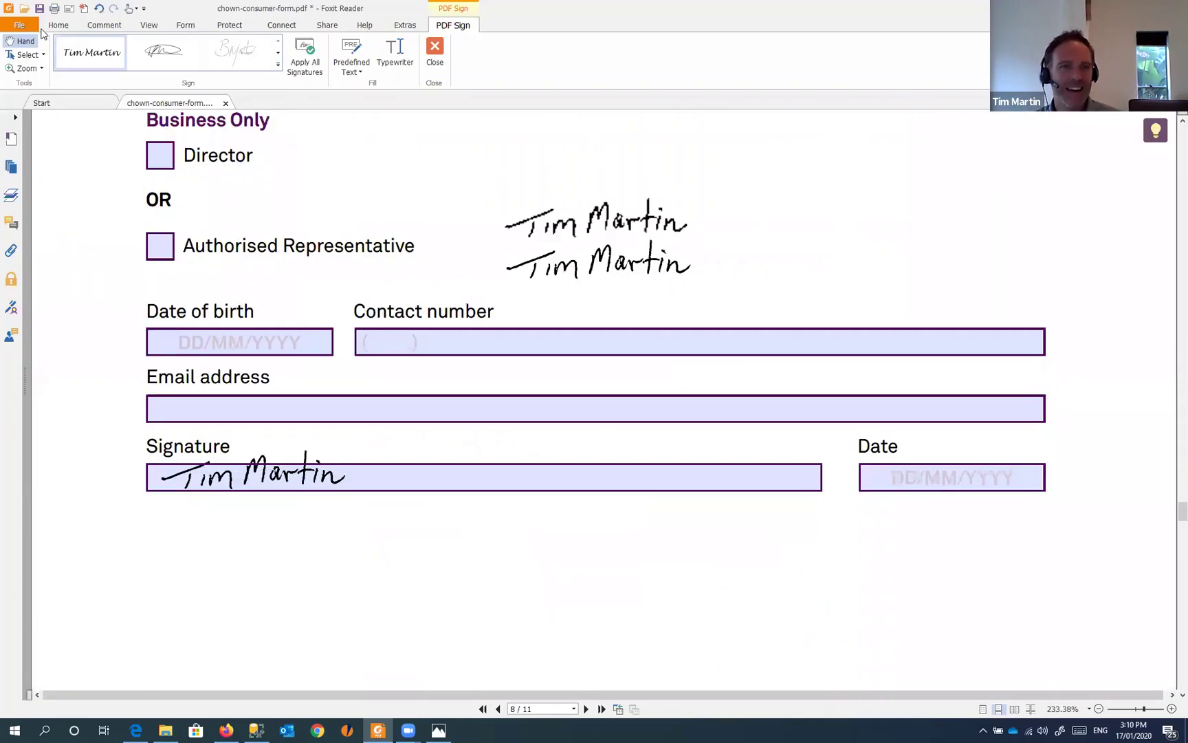
click(20, 26)
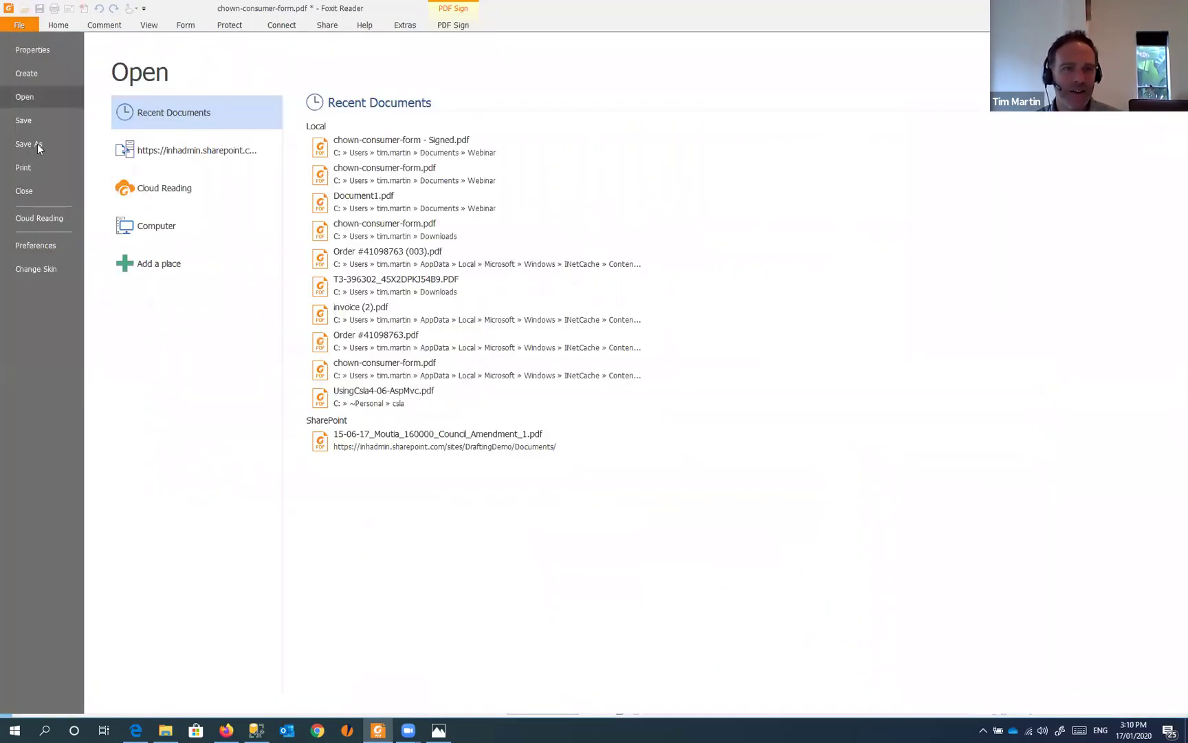
click(31, 144)
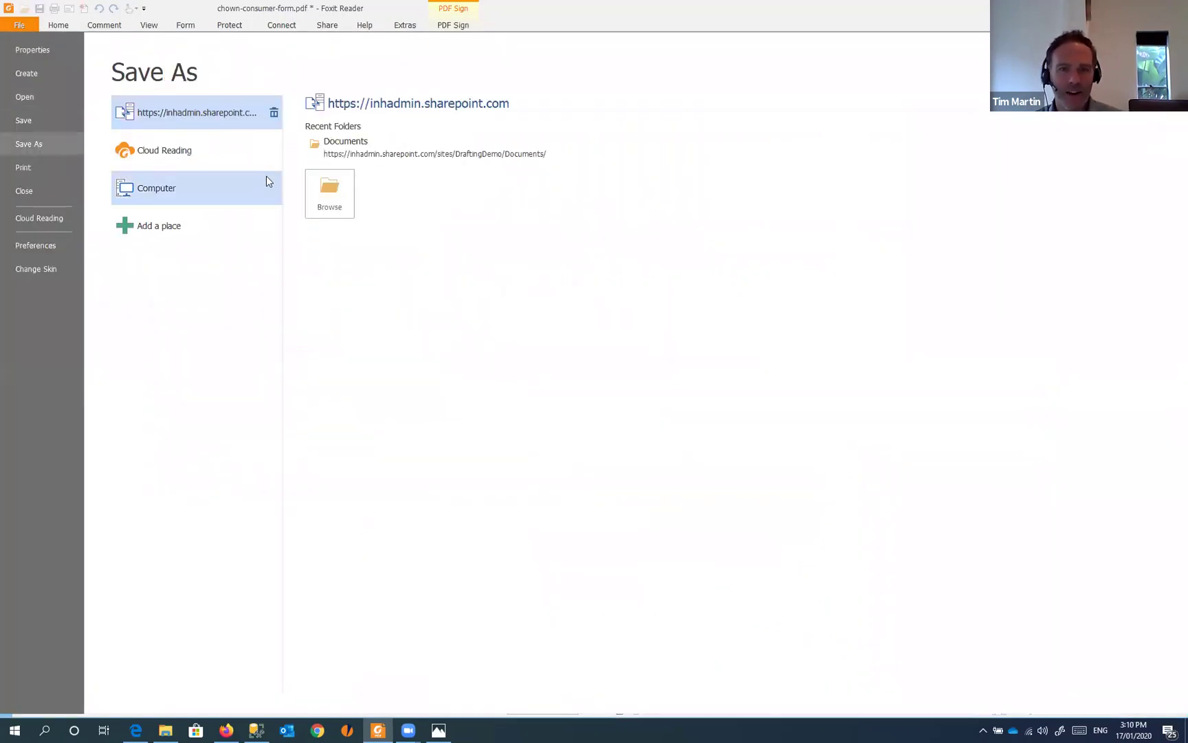
click(159, 191)
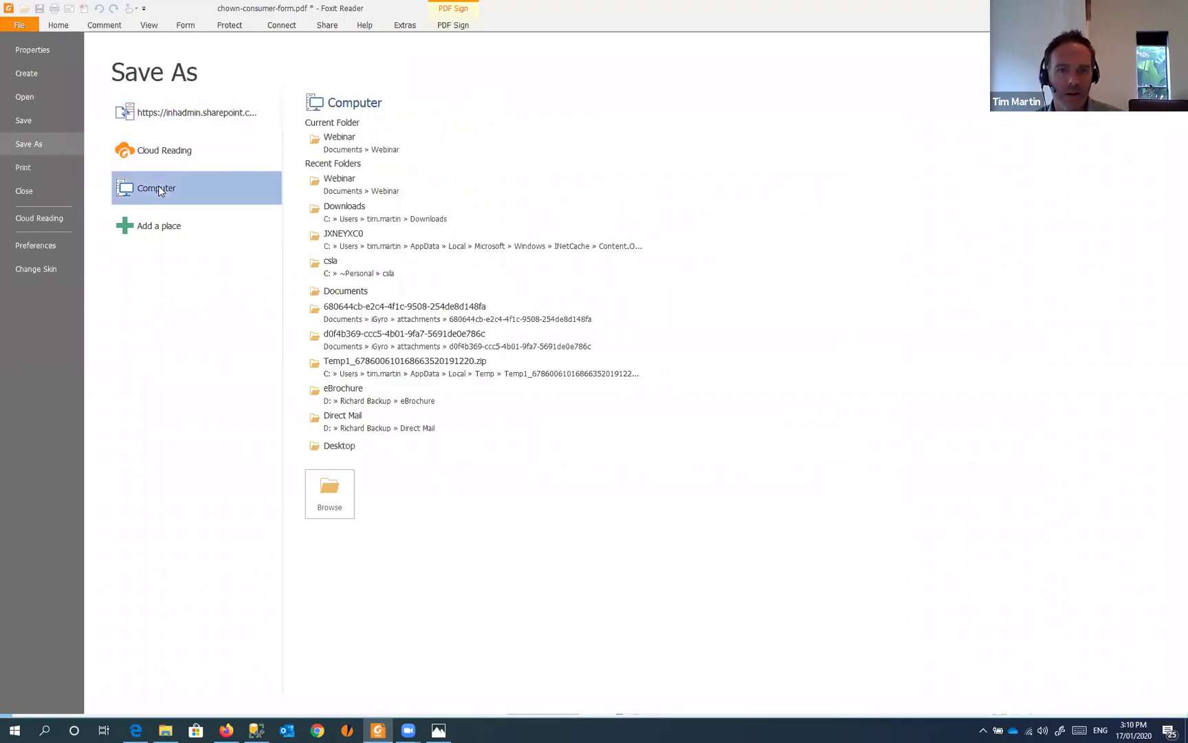
click(341, 163)
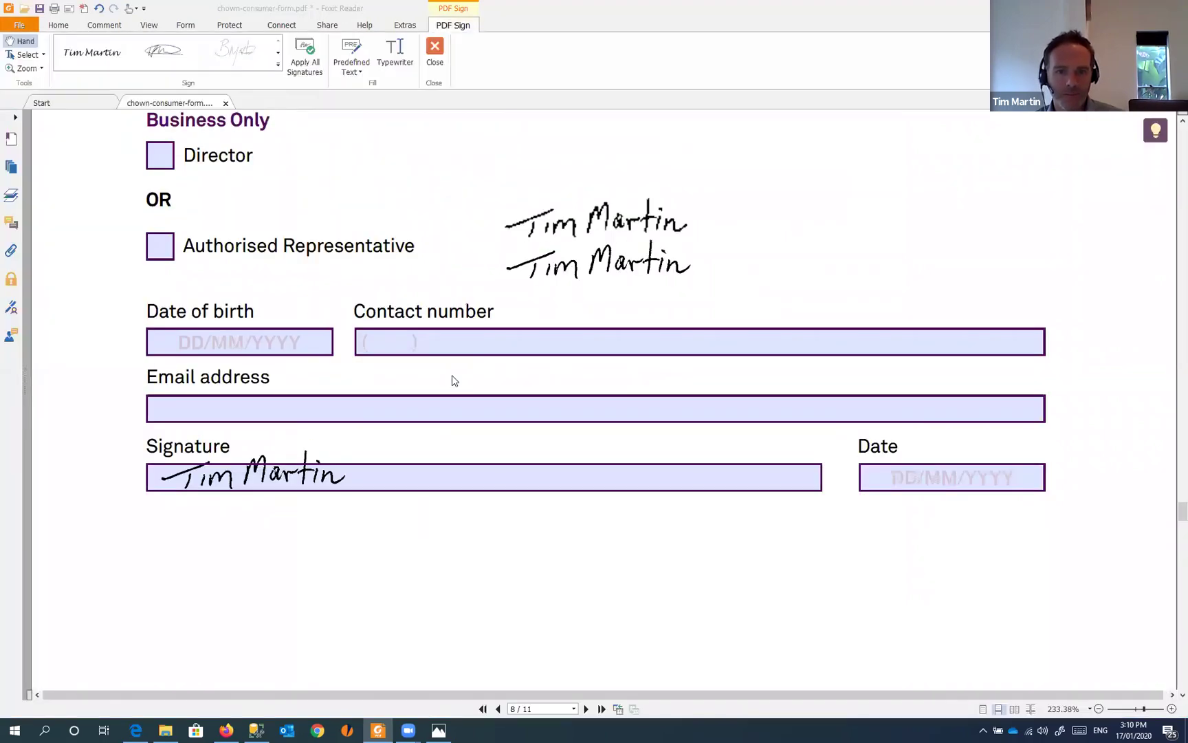
click(577, 507)
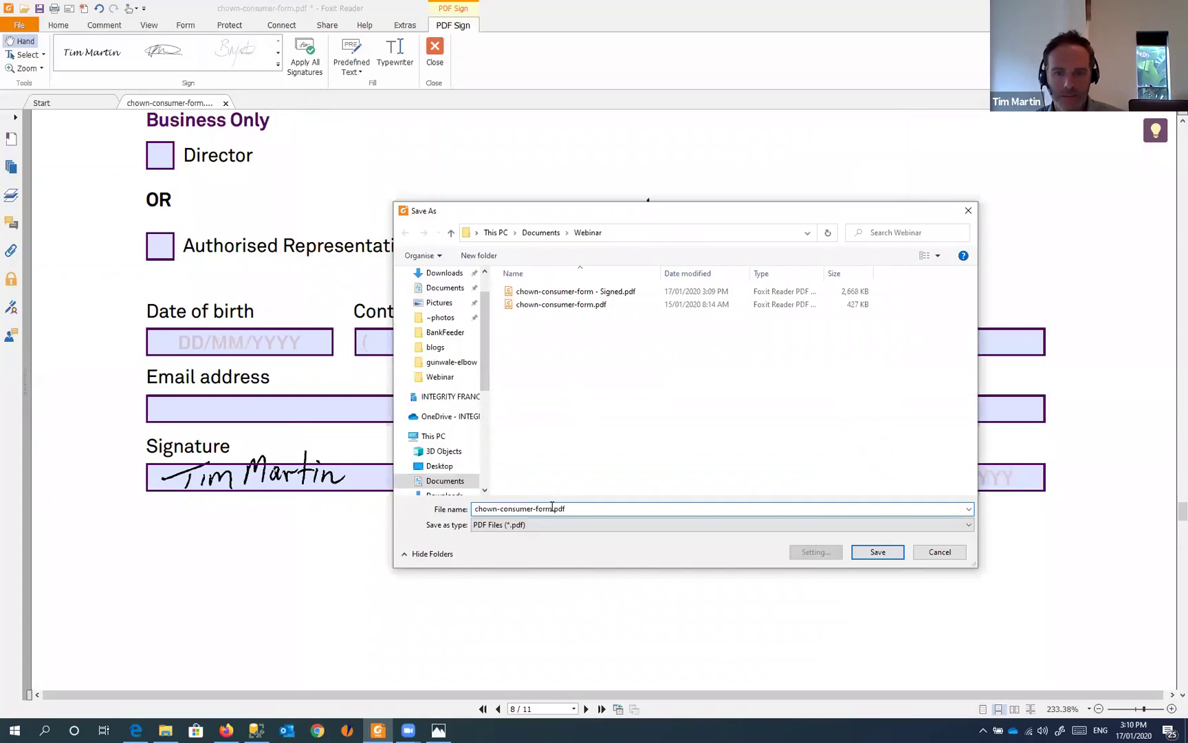
text(-signed2)
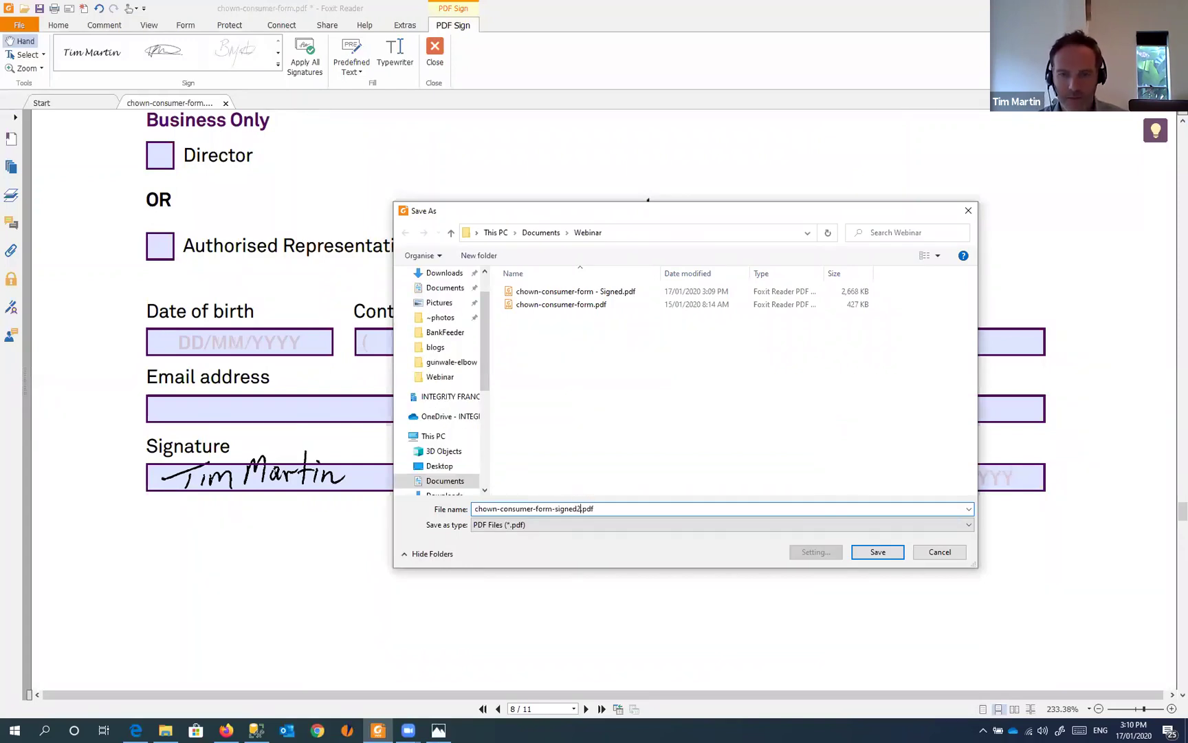
key(Return)
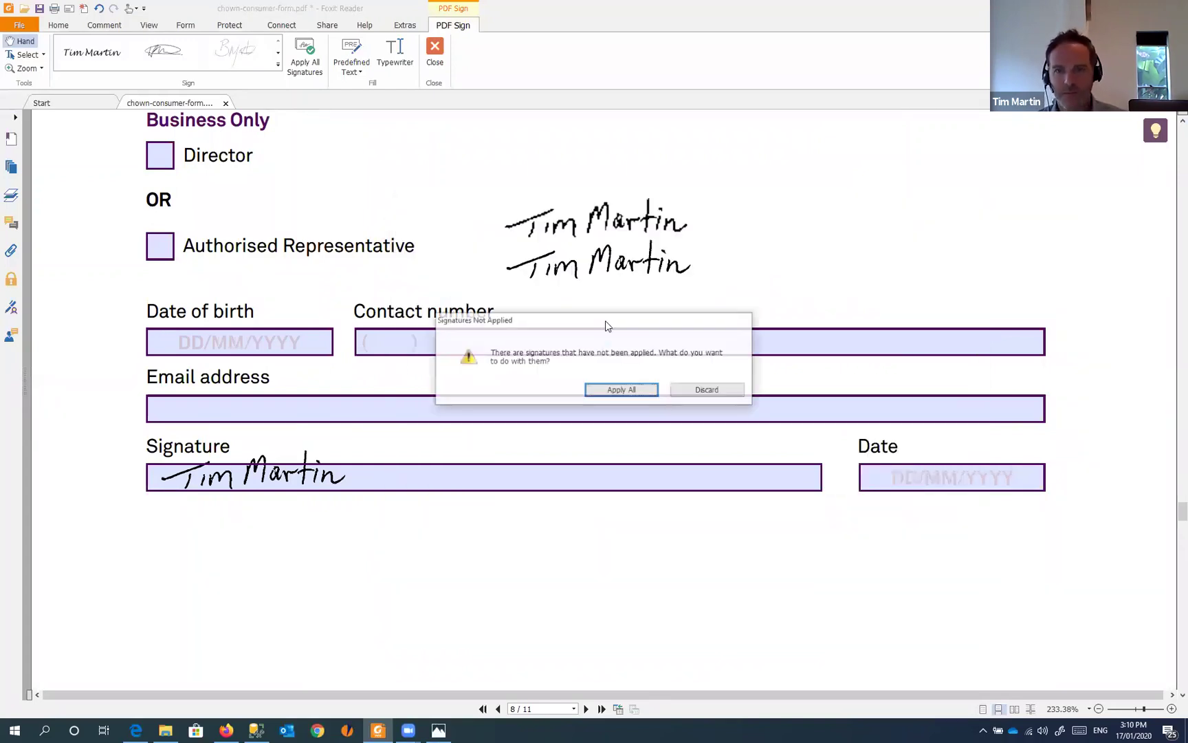
click(611, 391)
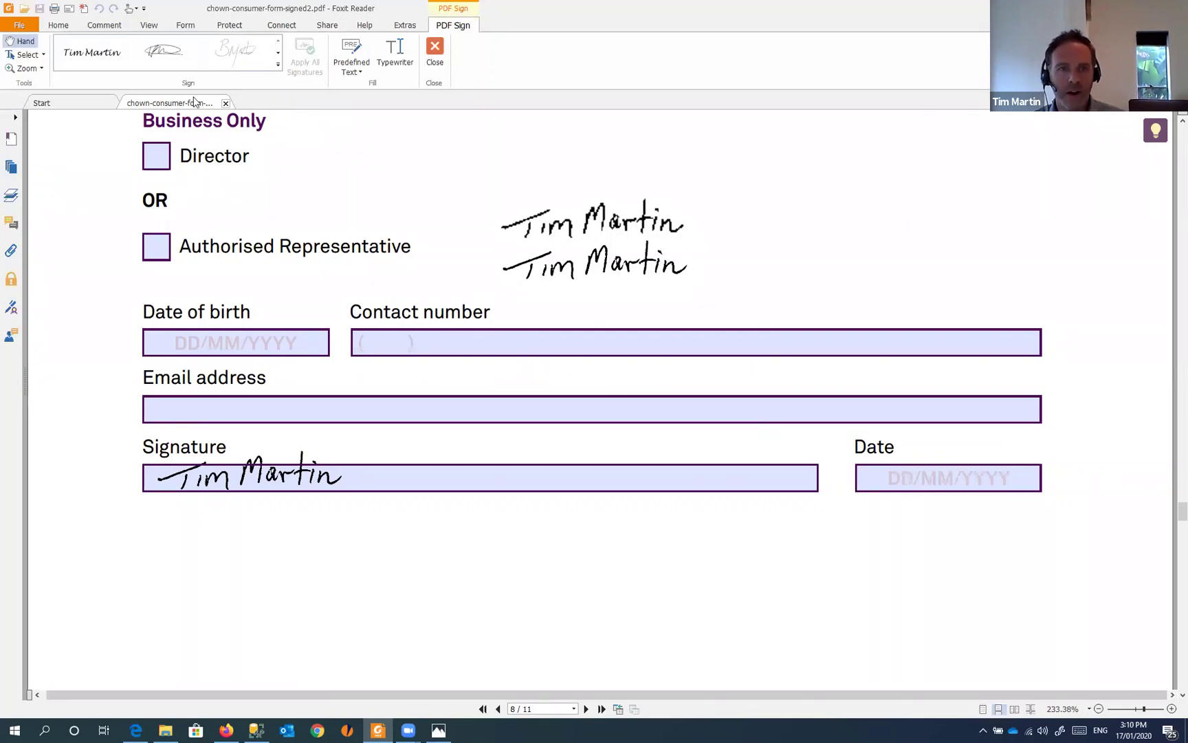
- Print the signed form via Foxit Reader PDF Printer as chown-consumer-form-signed2 print.pdf
click(20, 25)
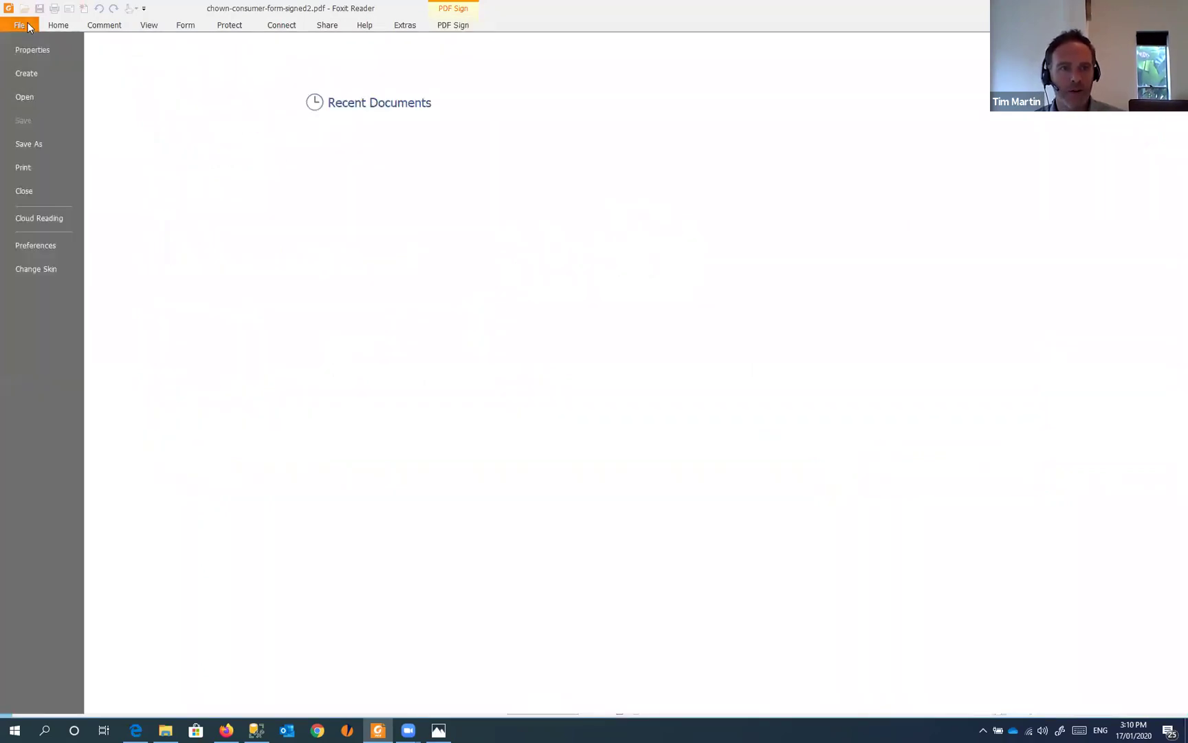
click(51, 166)
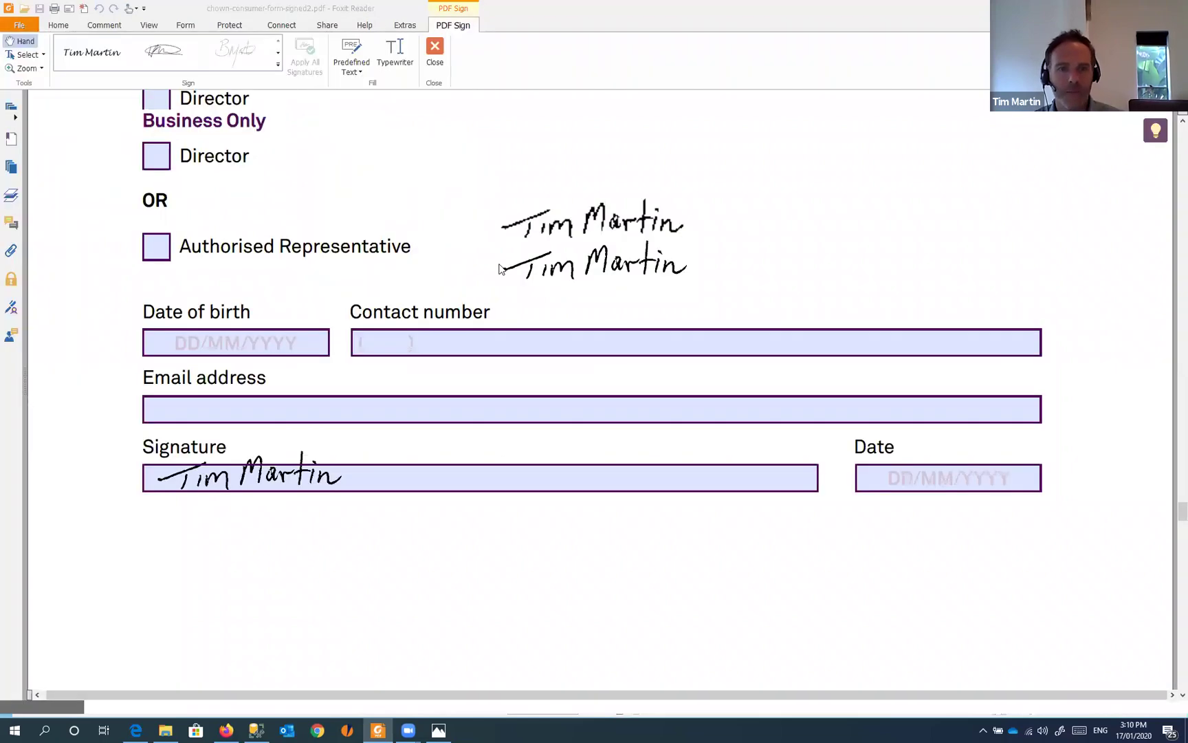
click(700, 564)
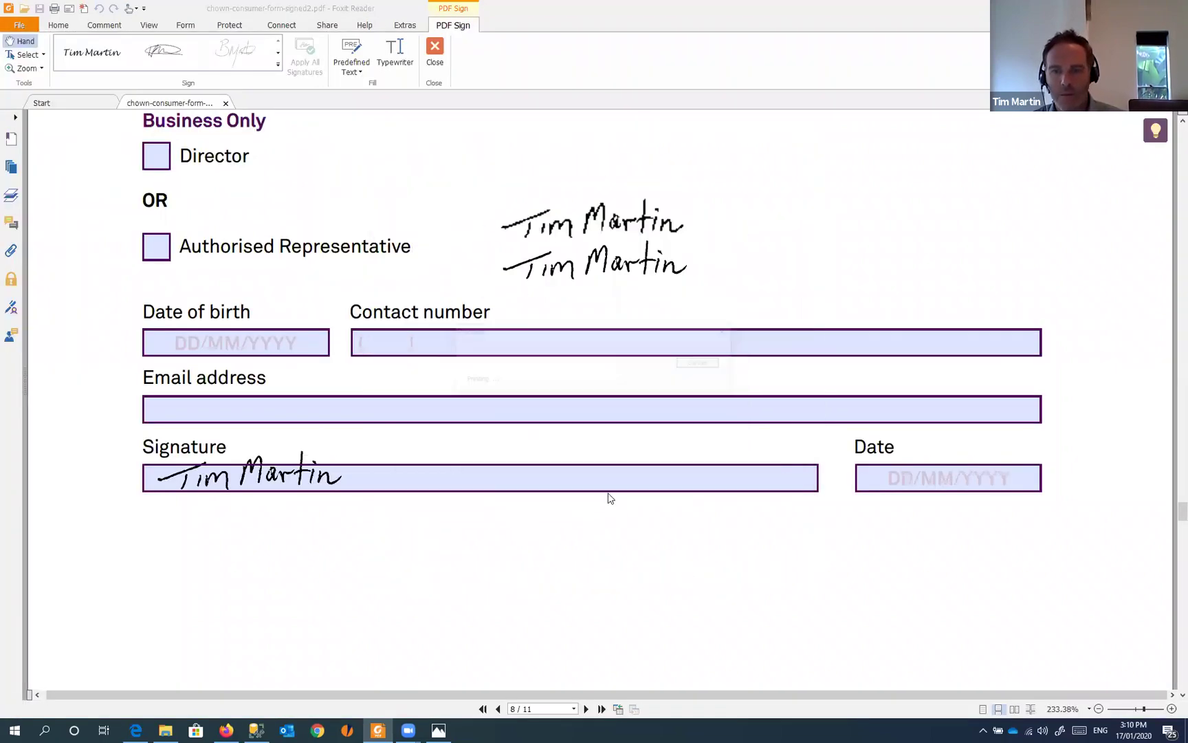
click(458, 332)
click(484, 332)
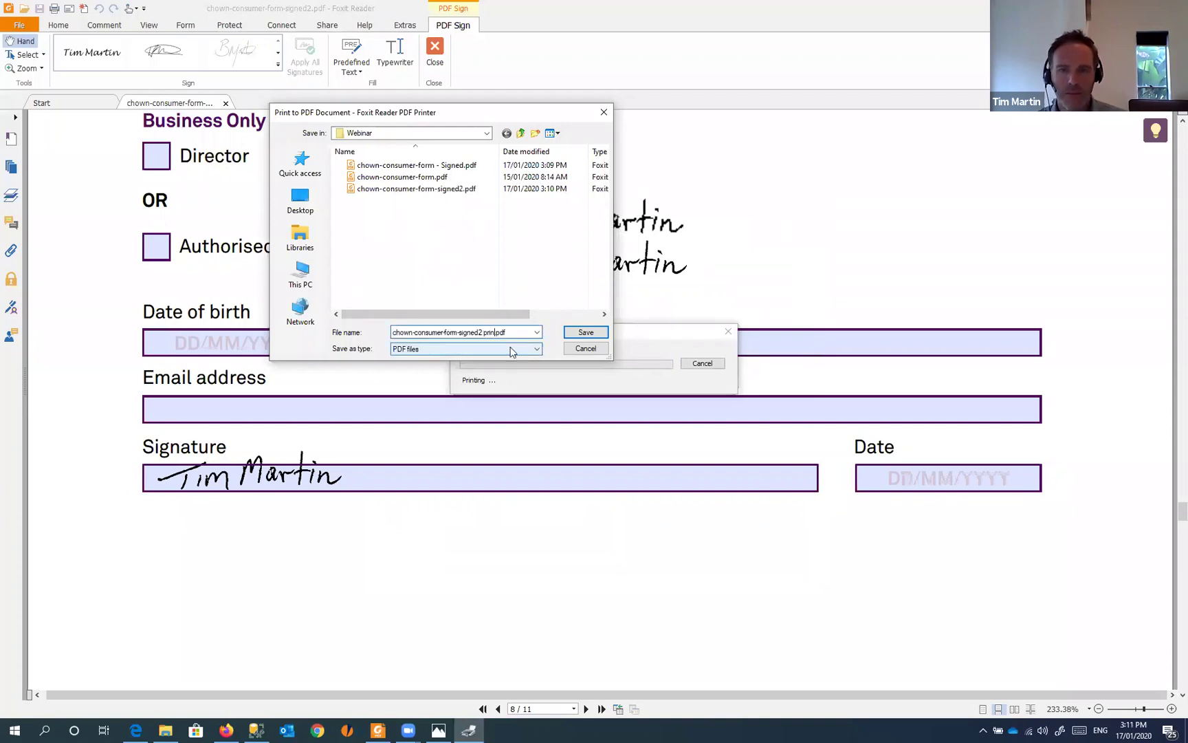
key(Return)
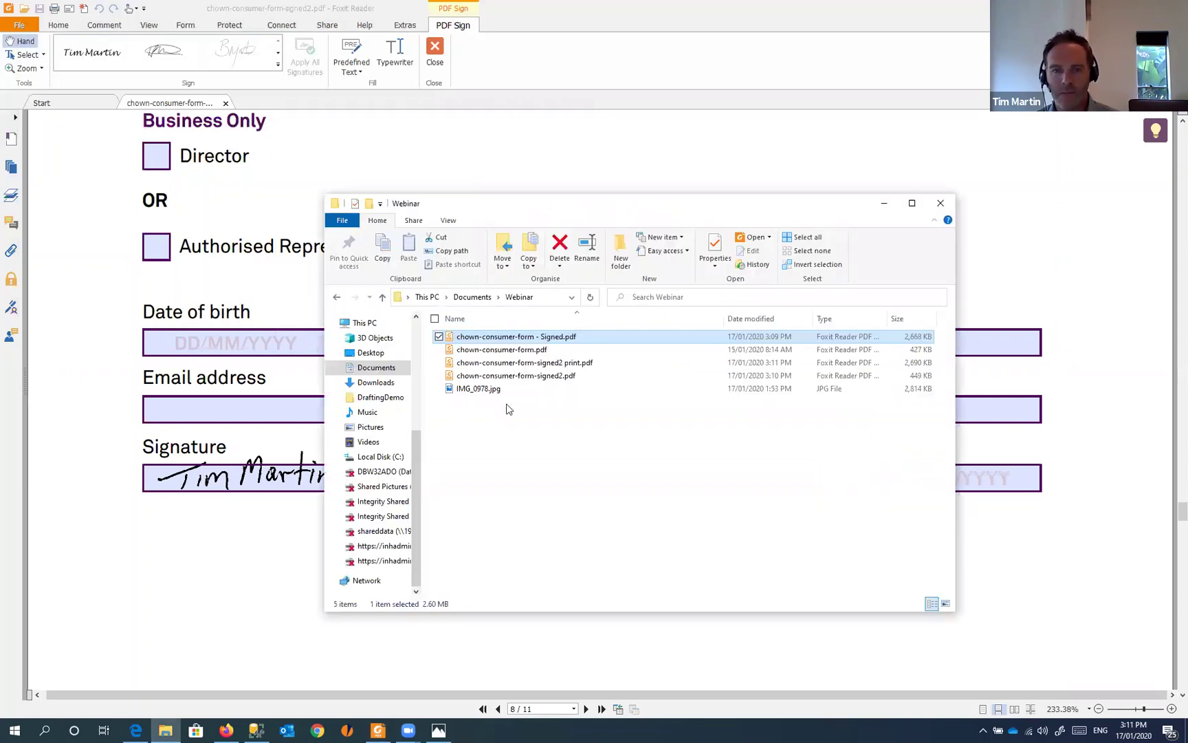
- Open chown-consumer-form-signed2 print.pdf and bring page 8's signature fields into view
click(559, 365)
double_click(559, 366)
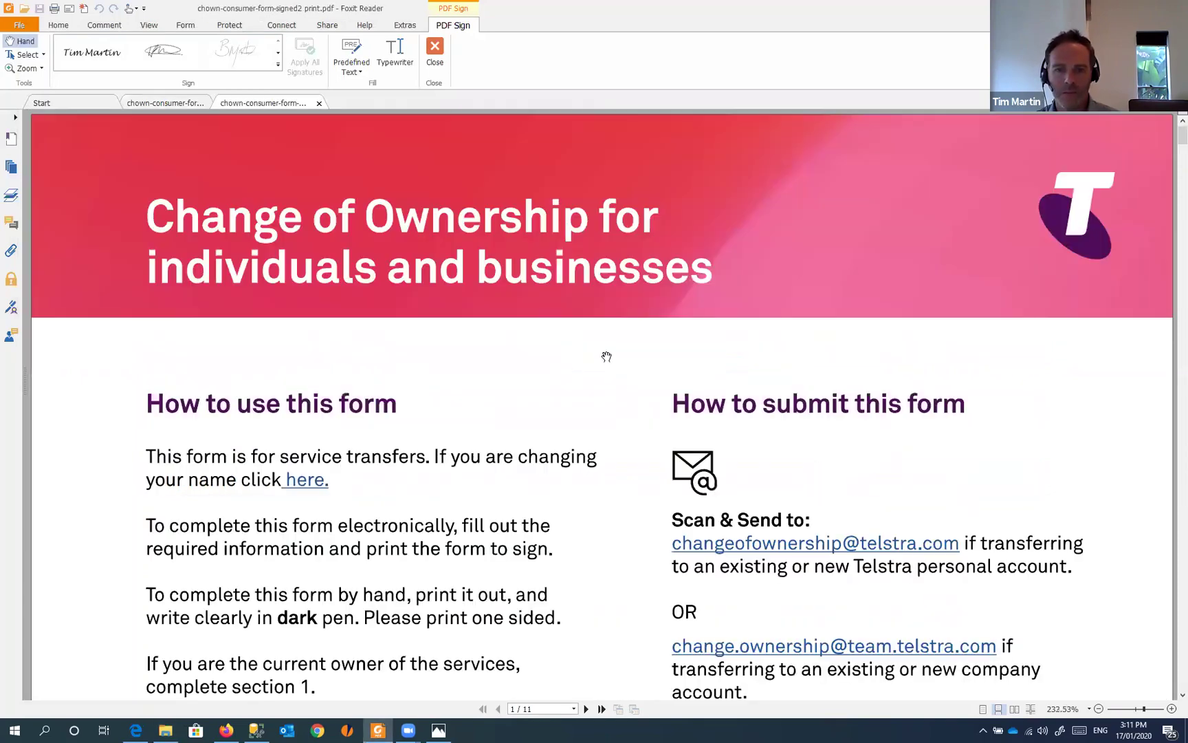
scroll(612, 352, down, 3)
key(ctrl+0)
scroll(618, 347, down, 10)
drag(1172, 205, 1140, 513)
scroll(539, 353, down, 1)
scroll(538, 353, up, 3)
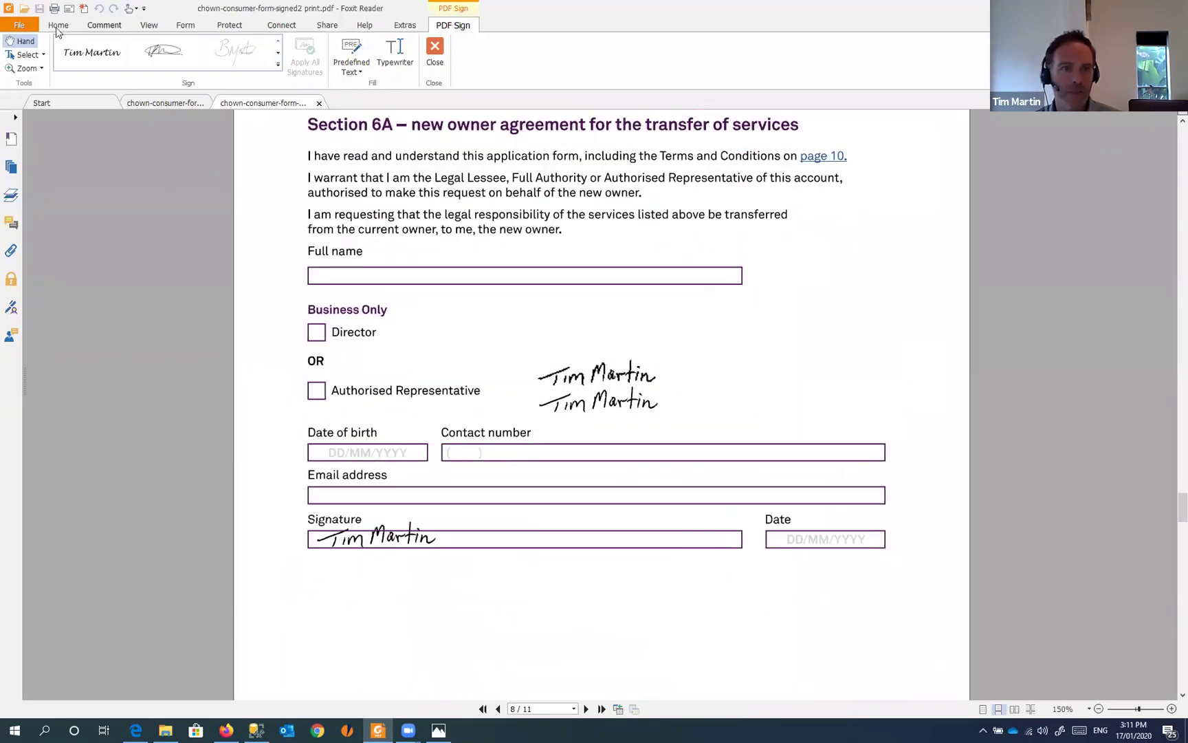
click(58, 25)
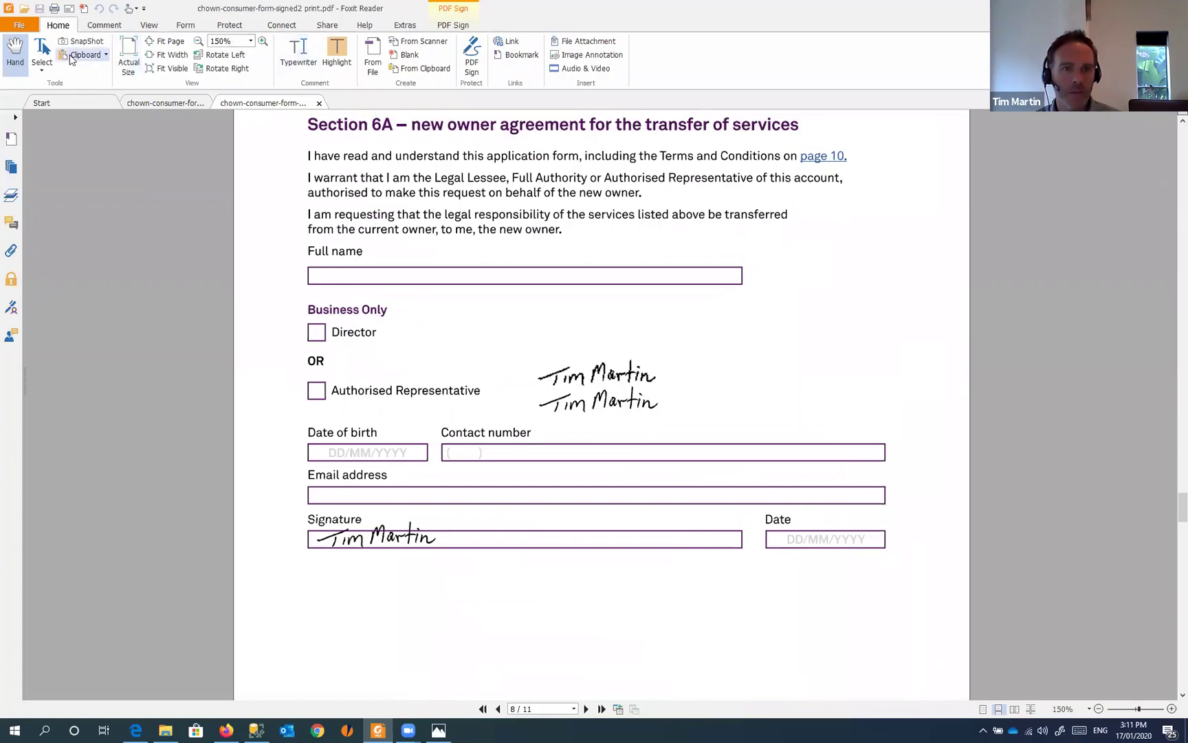
drag(456, 490, 453, 334)
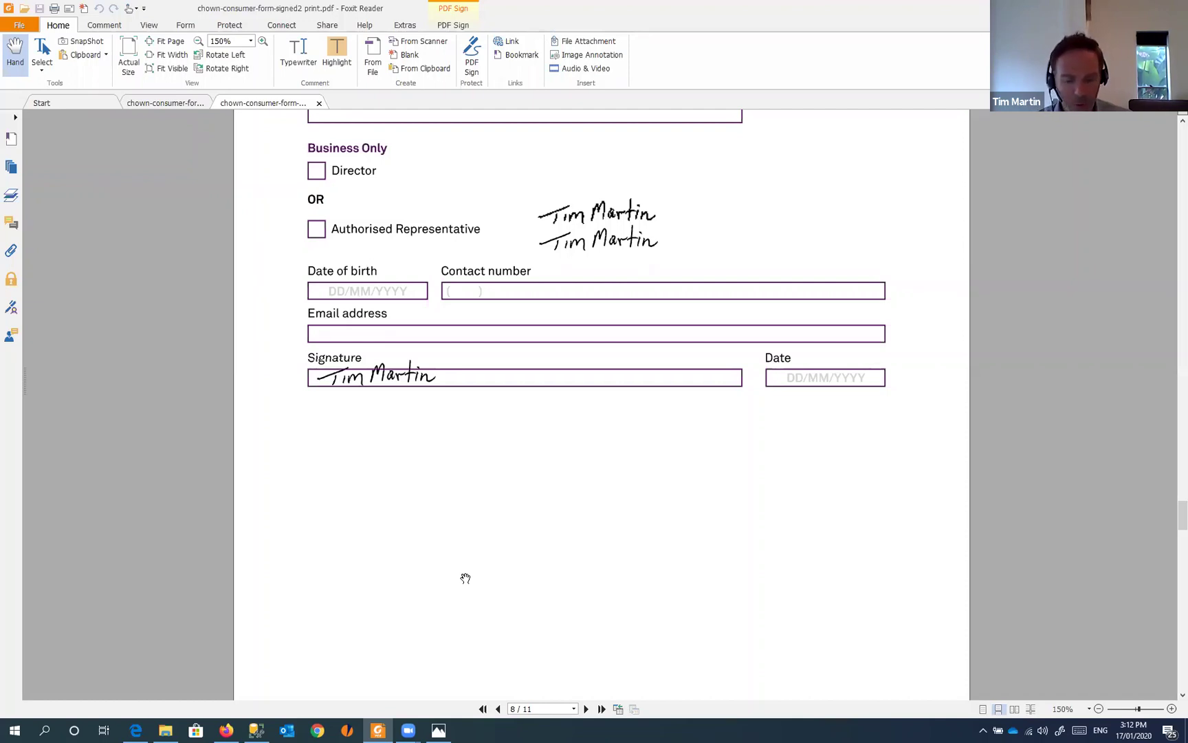
- Launch Word, start a blank document and type 'Test print word to pdf.'
key(super)
text(word)
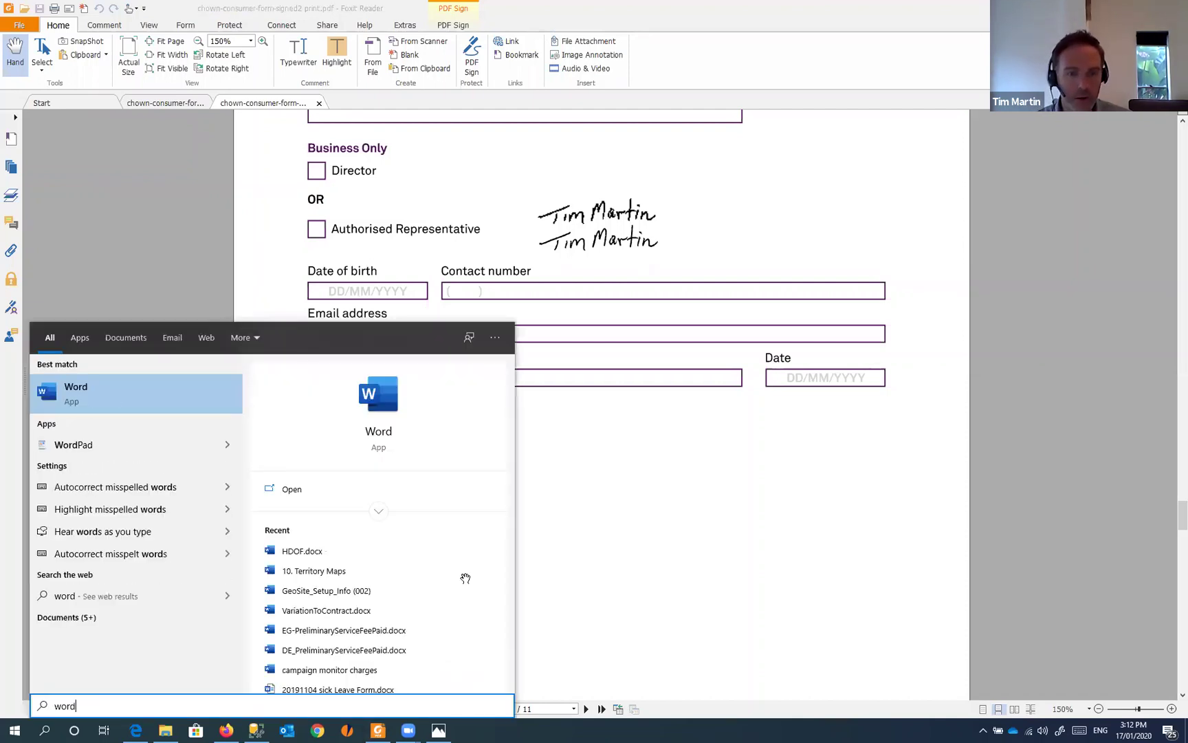
key(Return)
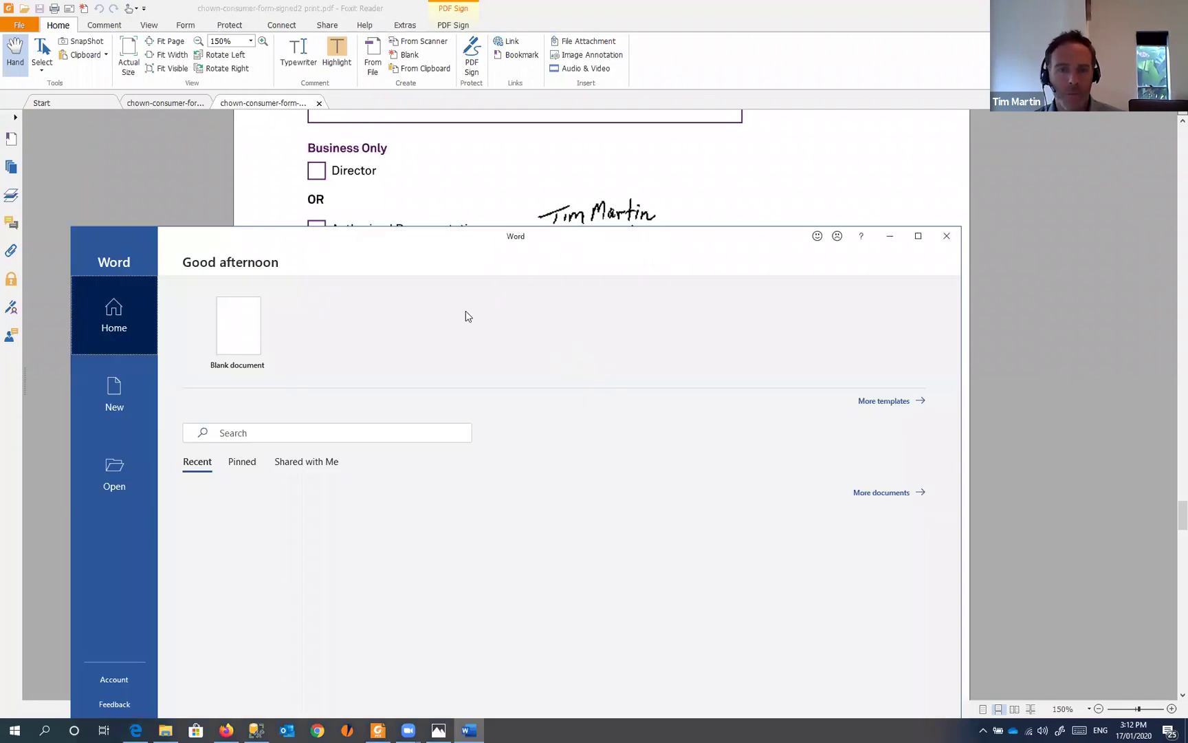
click(275, 326)
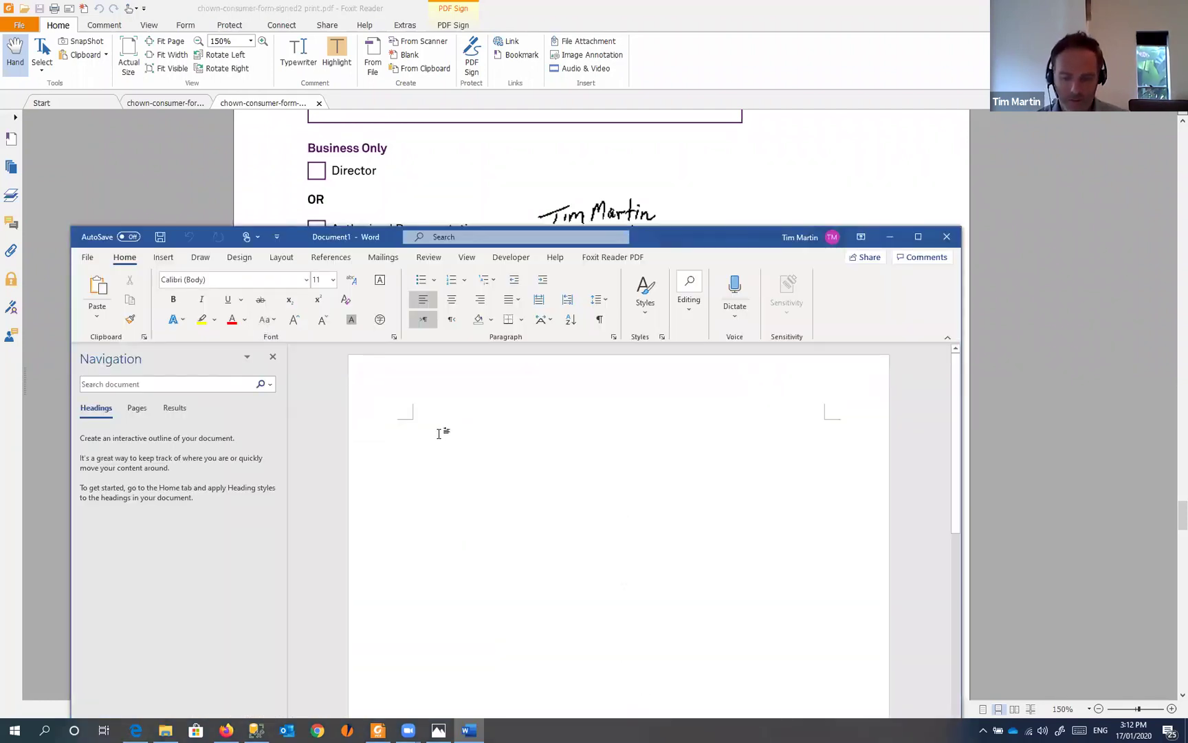
text(test print word to pdf.)
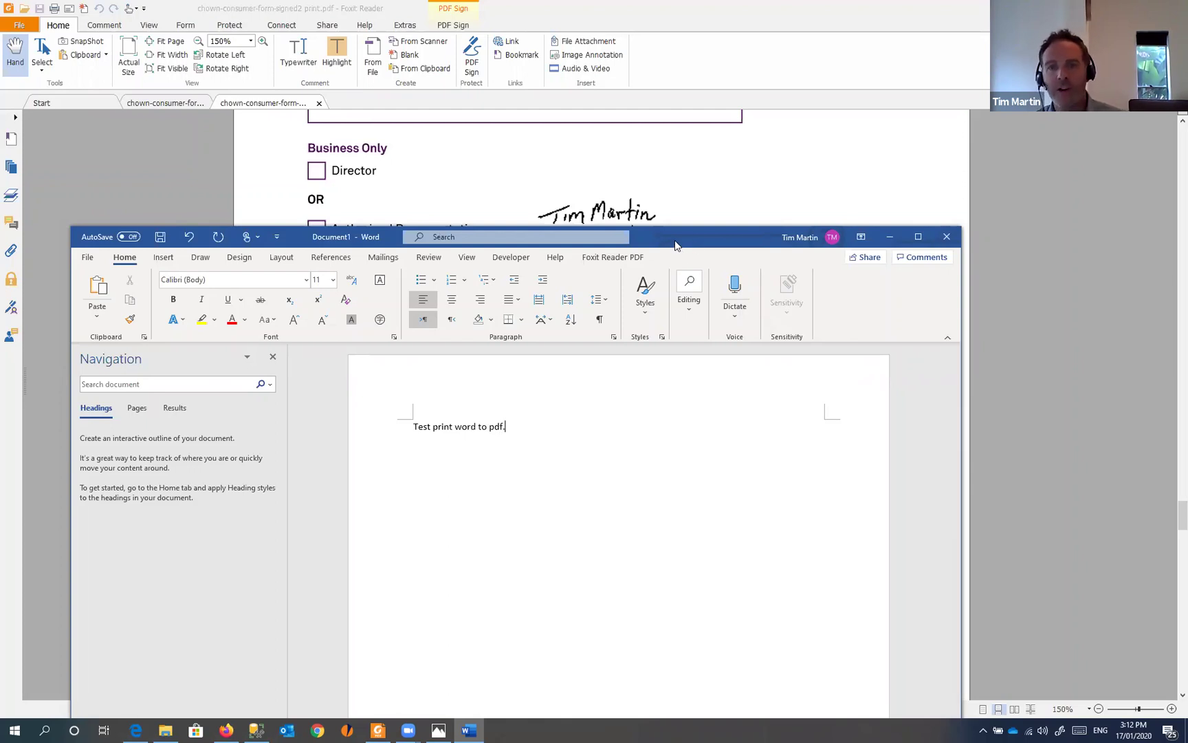
drag(675, 241, 683, 141)
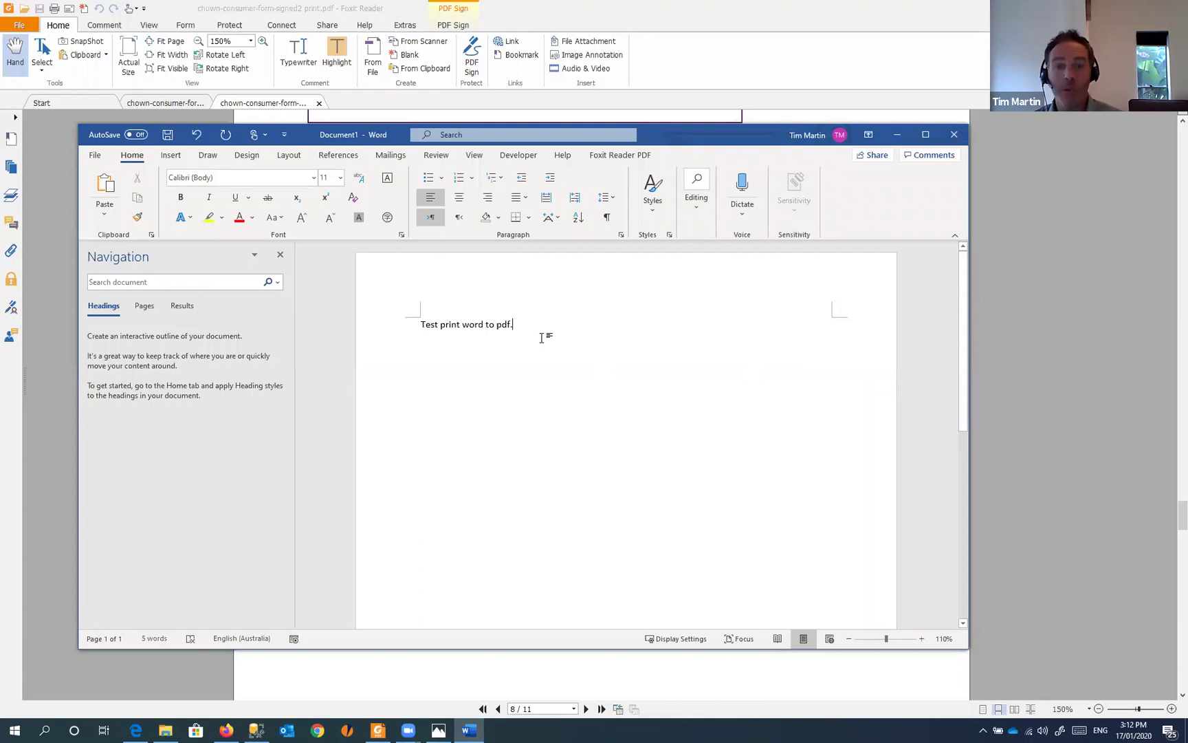
- Print the Word document through Foxit Reader PDF Printer, saving it as Document1.pdf
click(96, 160)
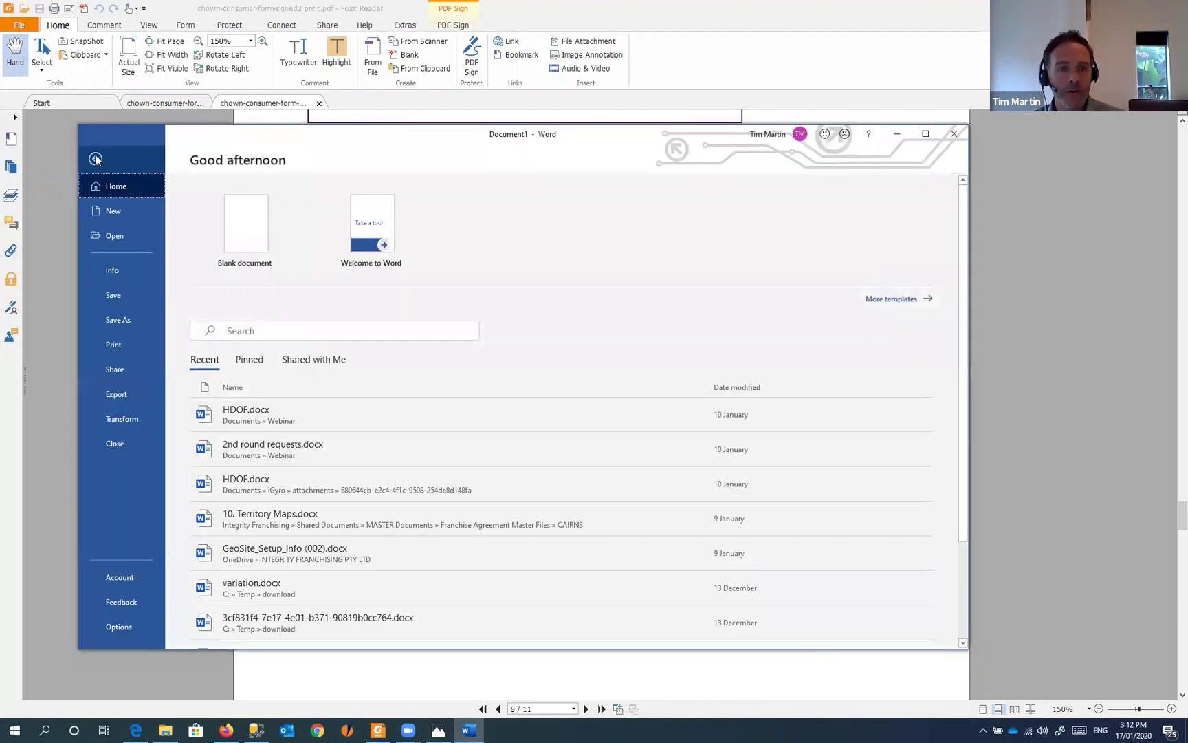
click(127, 345)
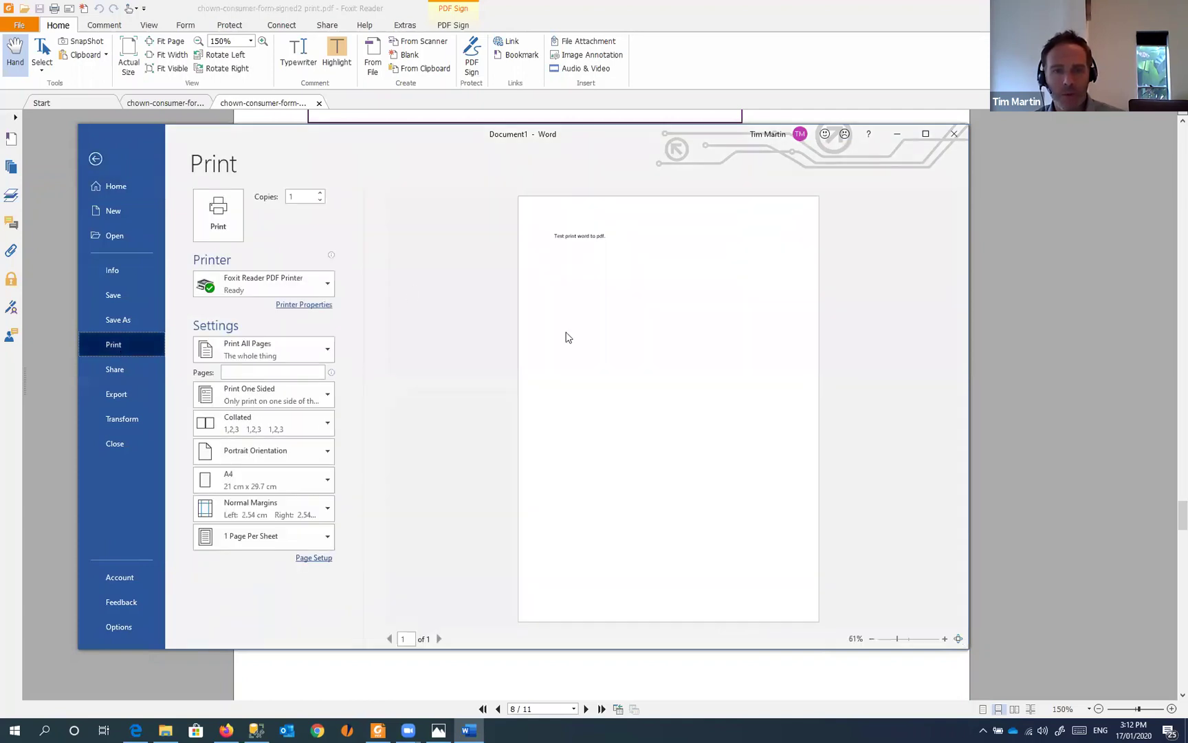
click(287, 285)
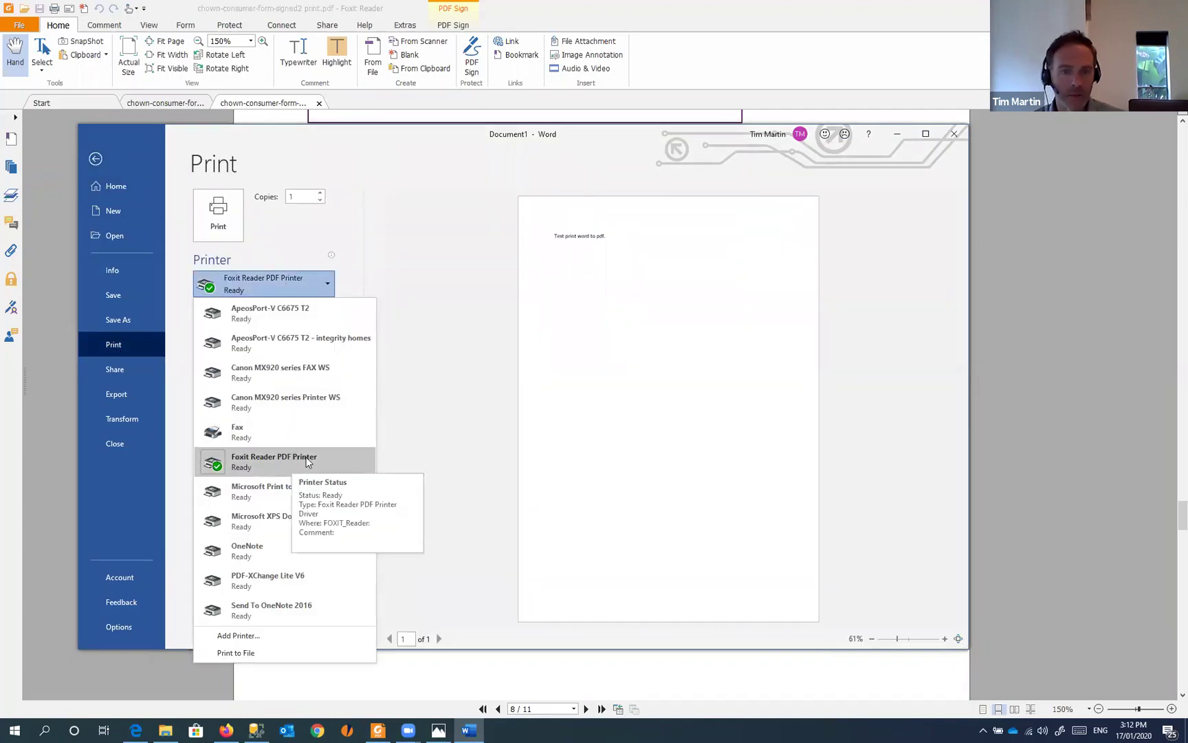
click(307, 462)
click(218, 222)
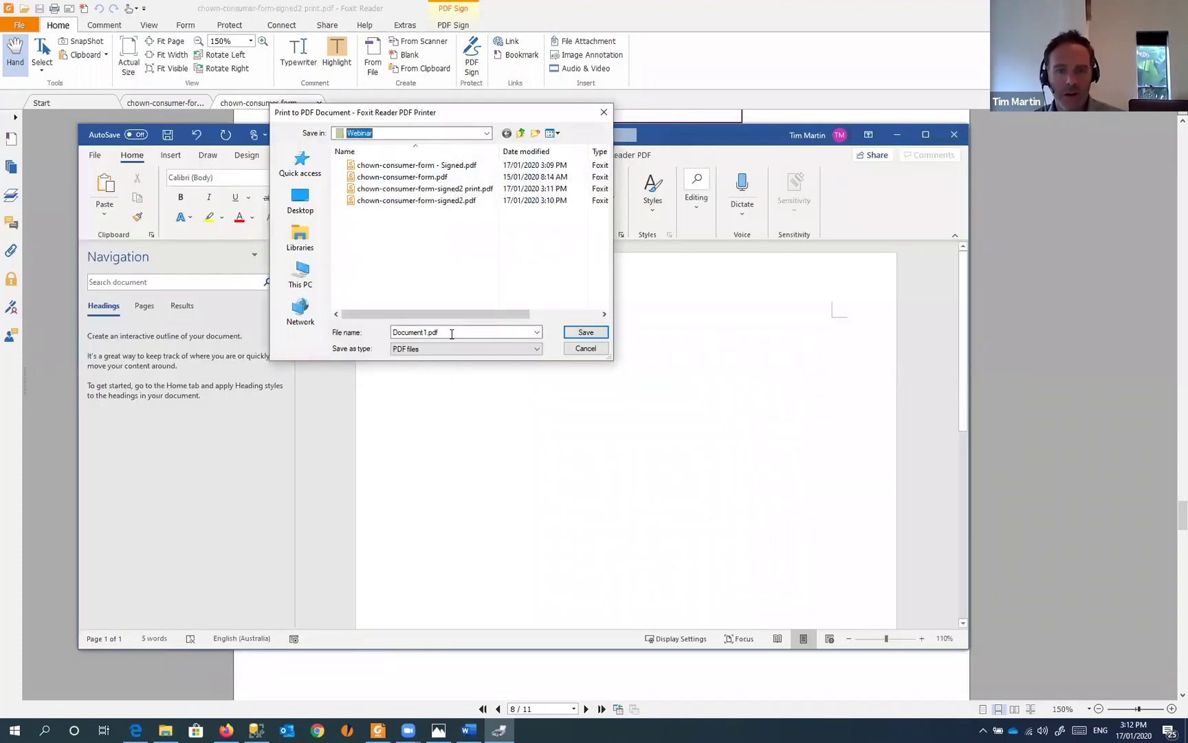
click(451, 333)
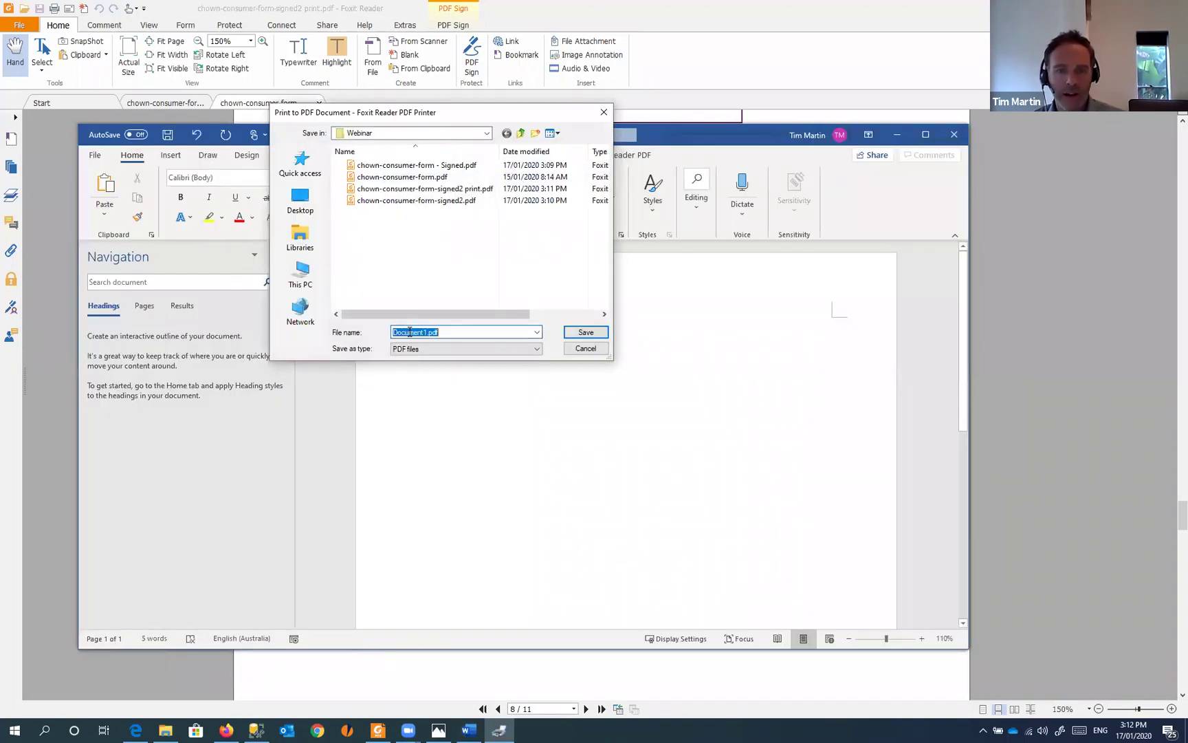
click(587, 333)
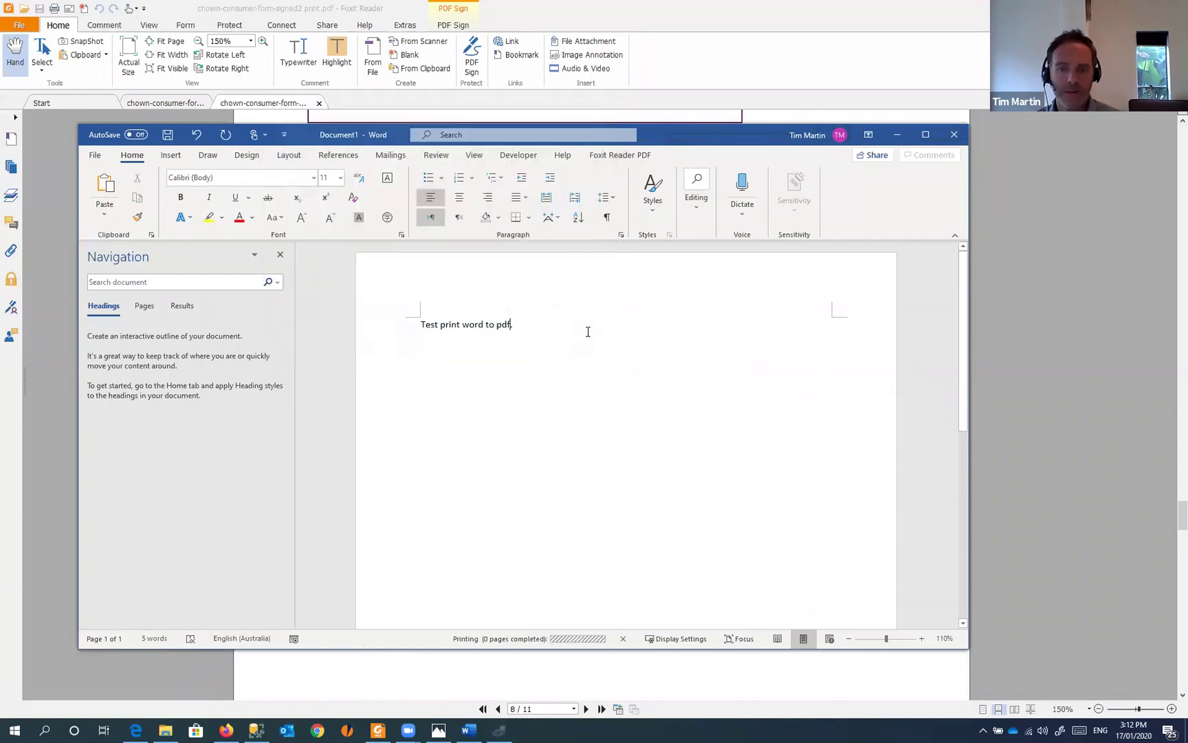
- Open Document1.pdf from the Webinar folder in Foxit Reader and set the zoom to 75%
click(172, 729)
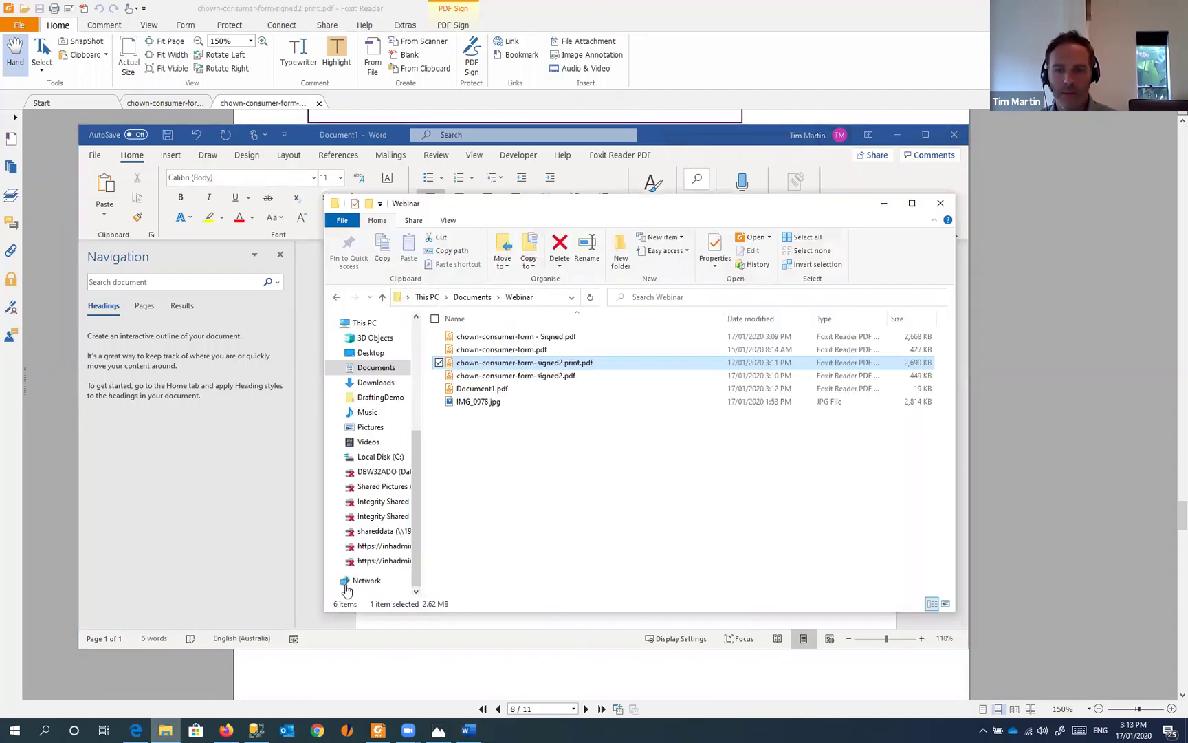
click(458, 390)
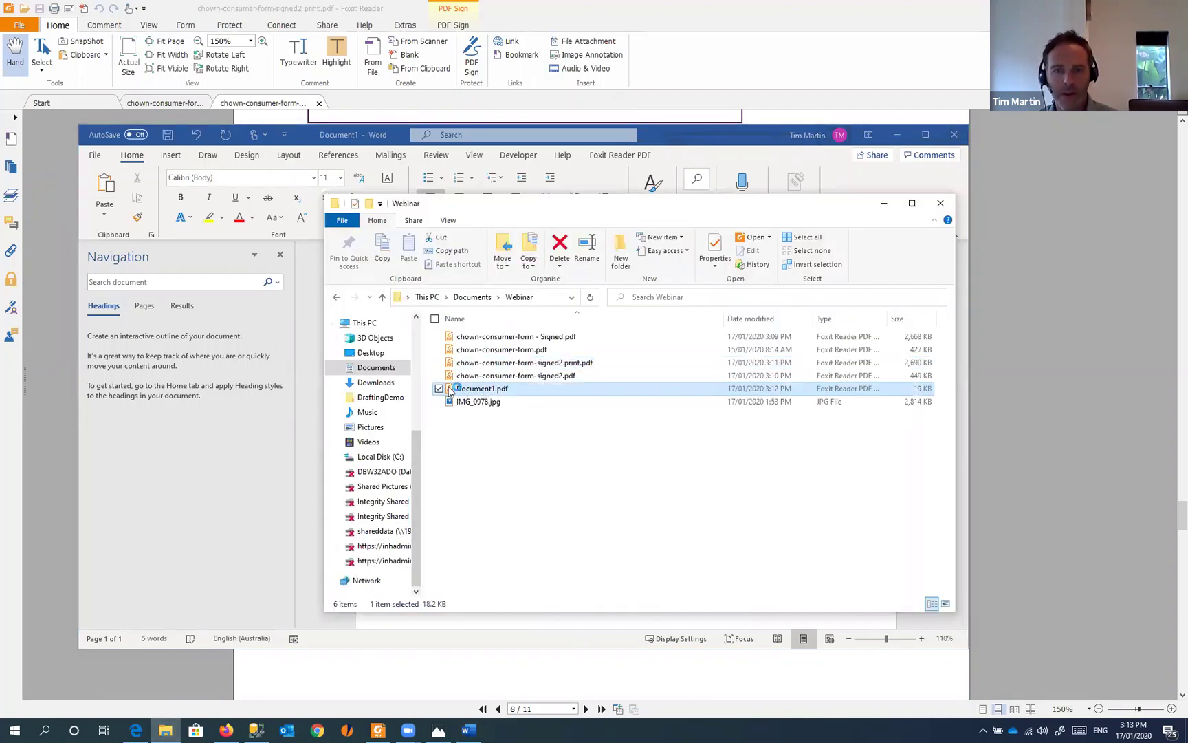
double_click(451, 391)
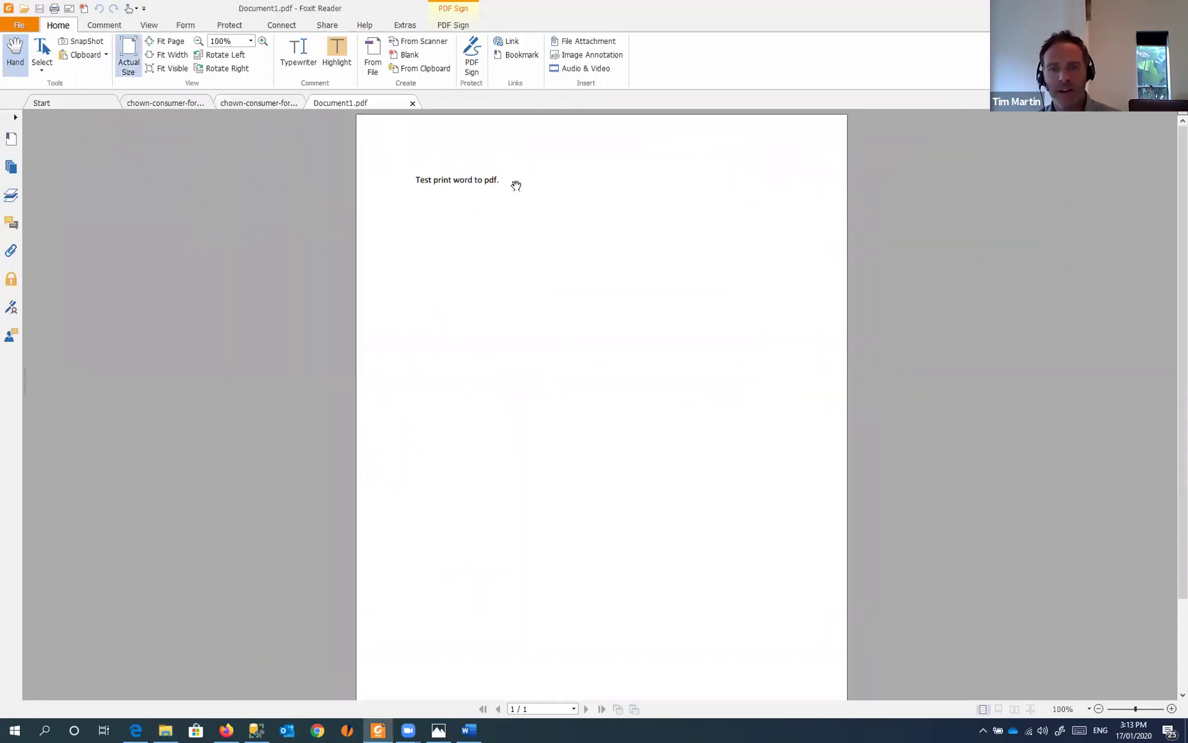
scroll(515, 186, down, 2)
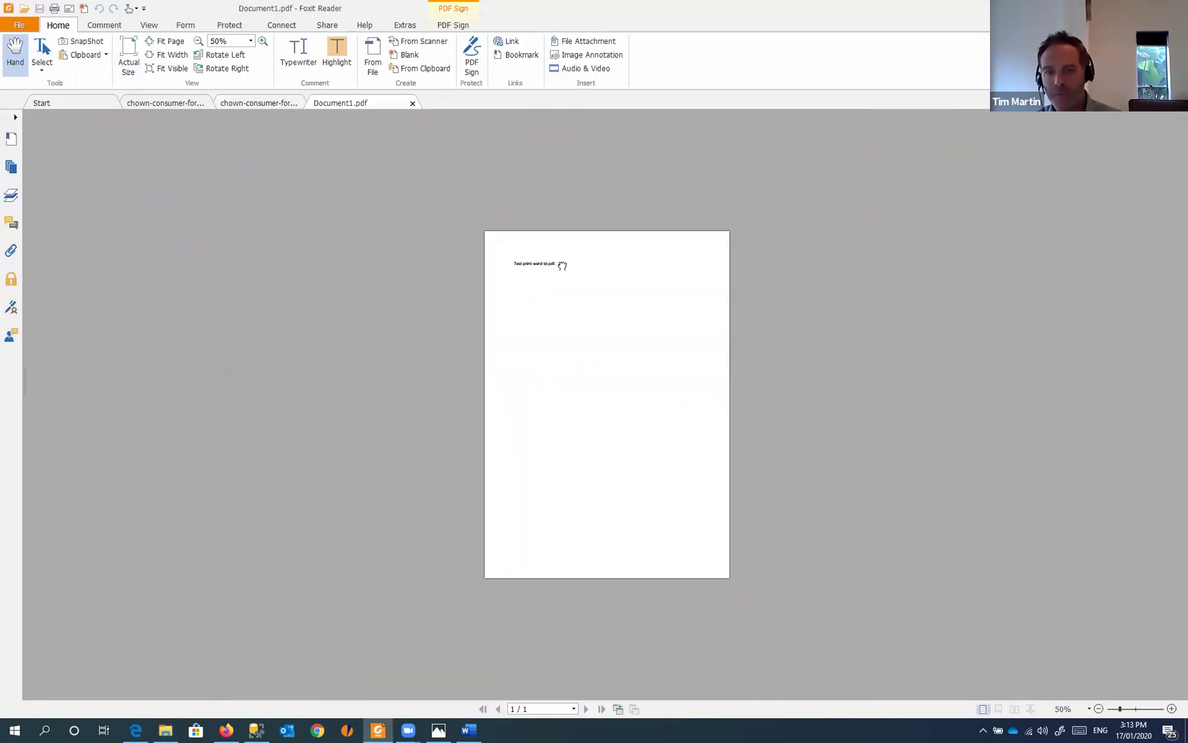
scroll(613, 265, up, 2)
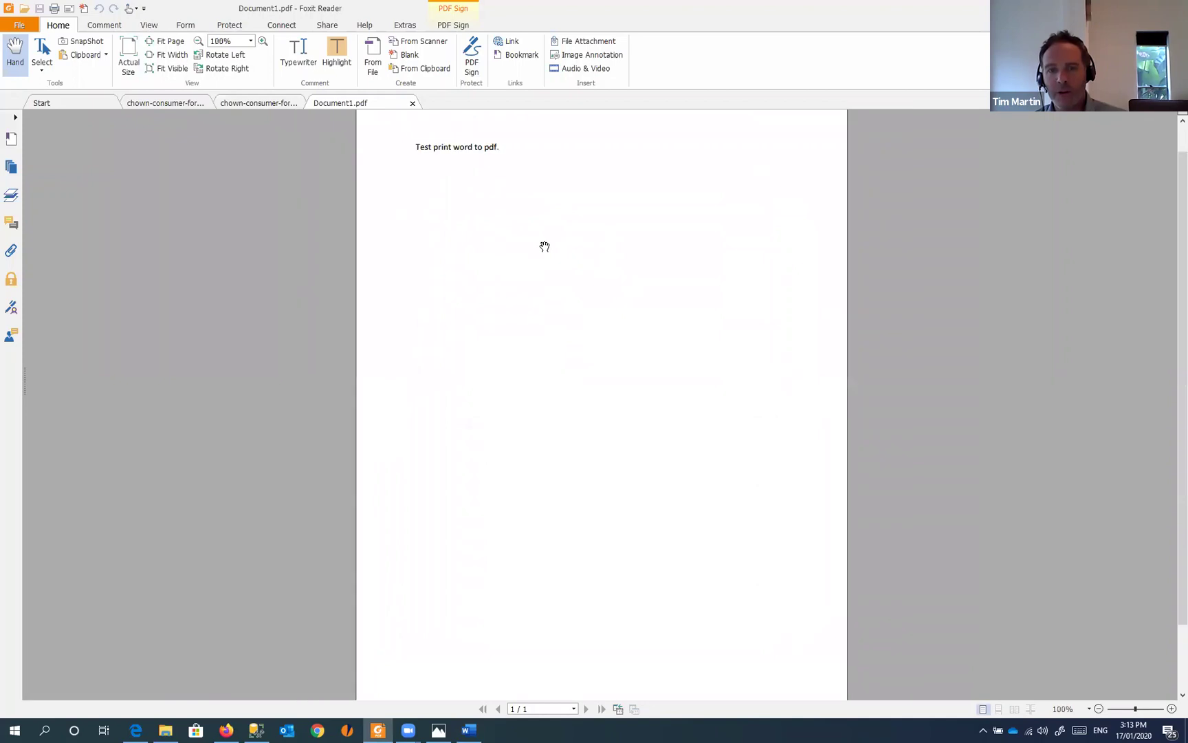
scroll(545, 246, down, 1)
scroll(544, 244, up, 2)
scroll(499, 207, down, 1)
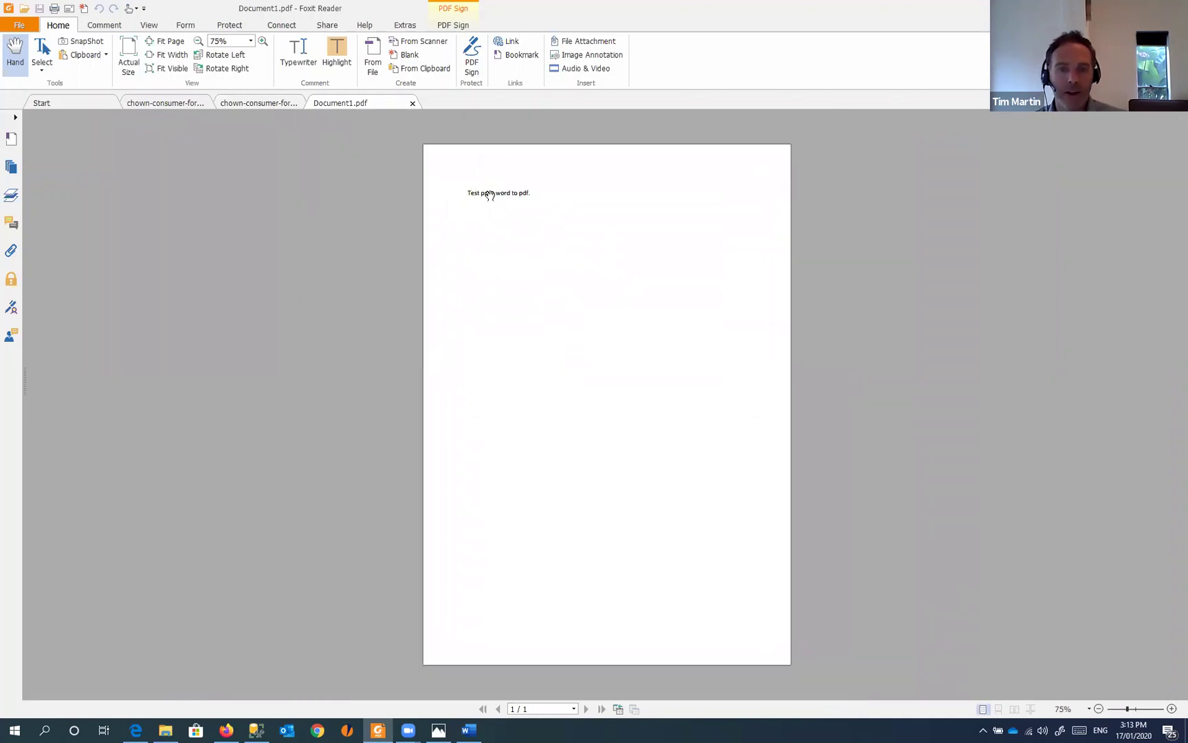